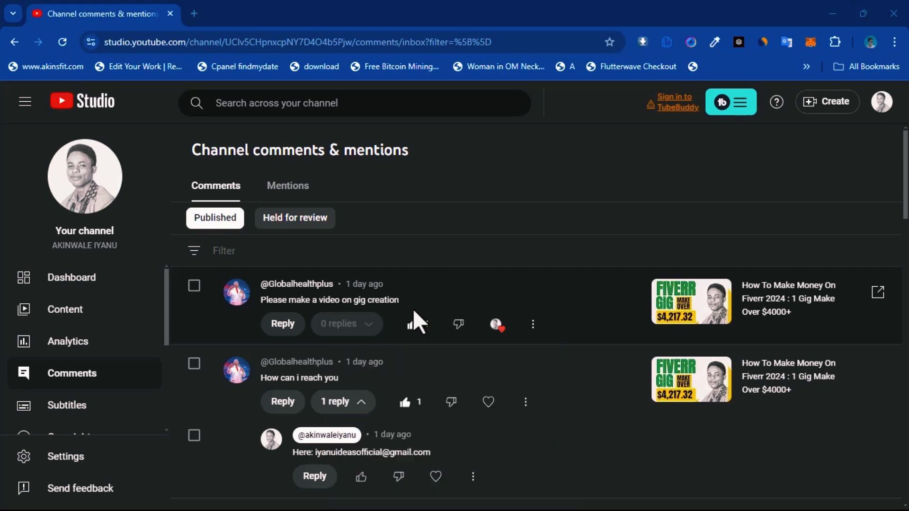
{"action": "left_click", "coordinate": [413, 314]}
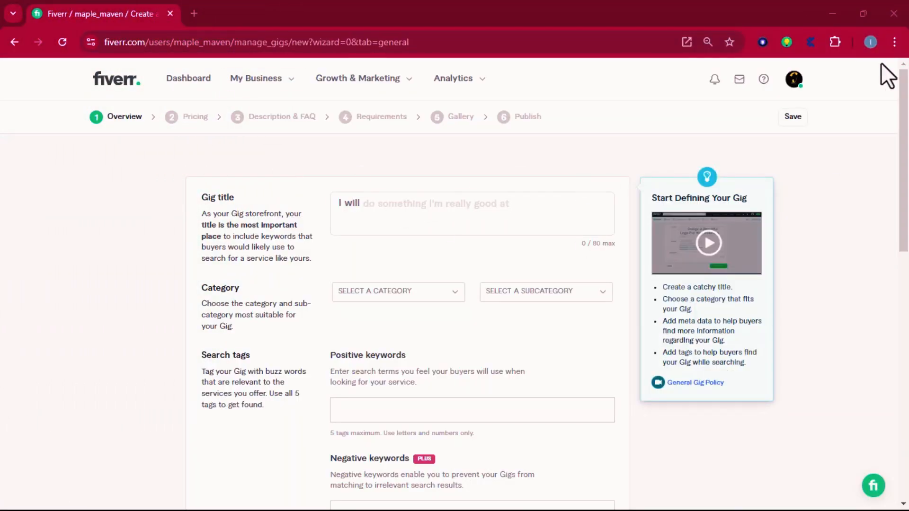
Open a new Incognito window and load fiverr.com in it
{"action": "left_click", "coordinate": [894, 42]}
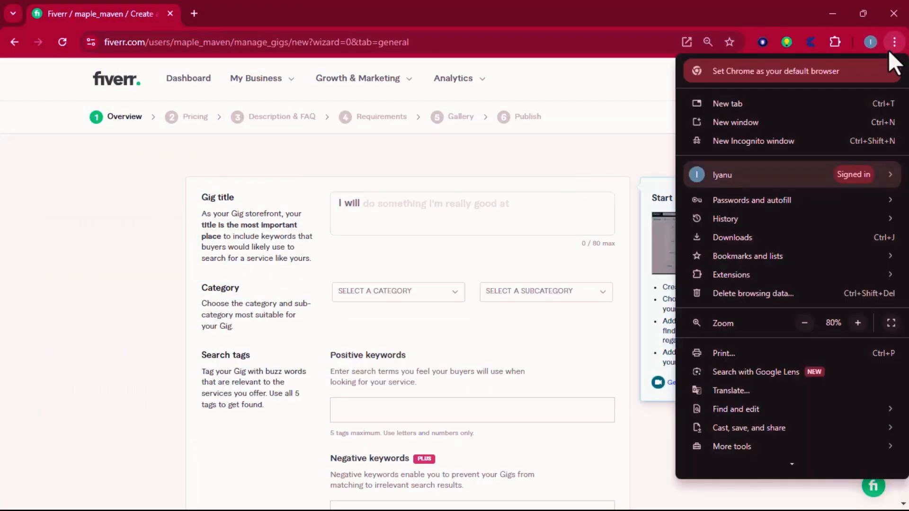
{"action": "left_click", "coordinate": [748, 141]}
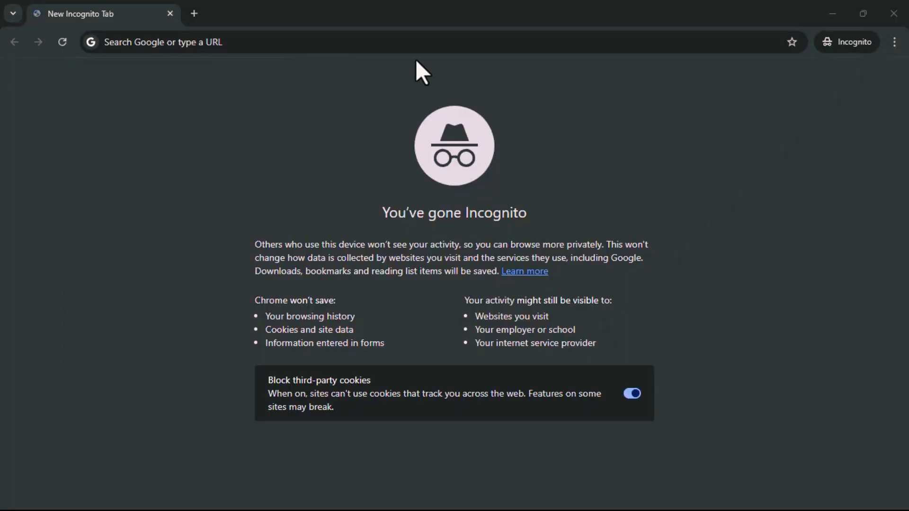
{"action": "left_click", "coordinate": [253, 43]}
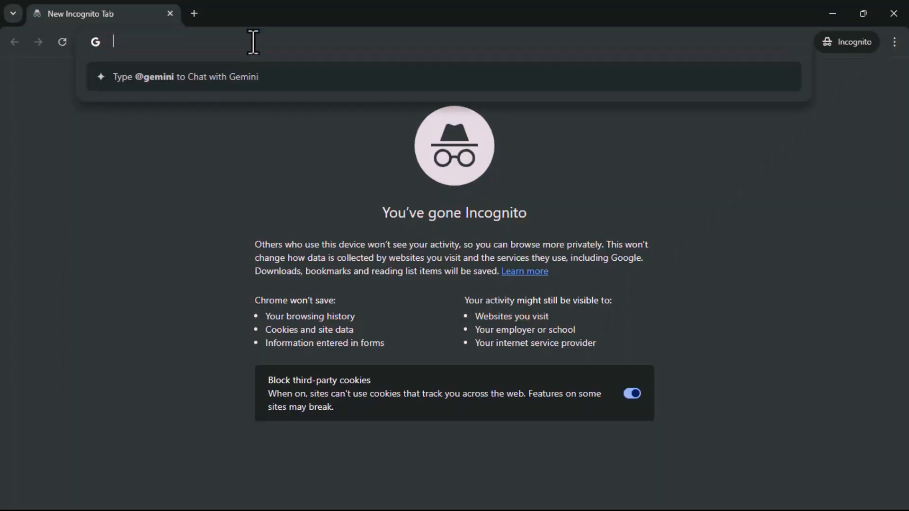
{"action": "type", "text": "fiver"}
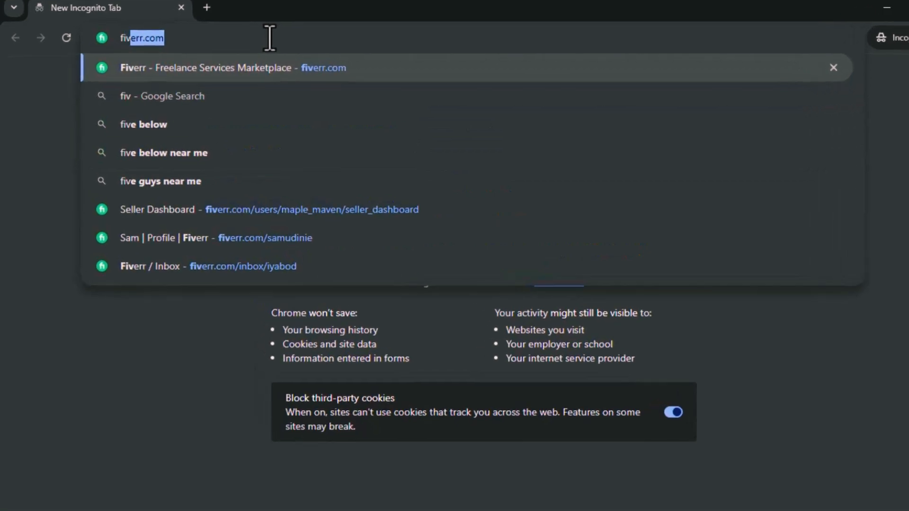
{"action": "type", "text": "r"}
{"action": "type", "text": ".com"}
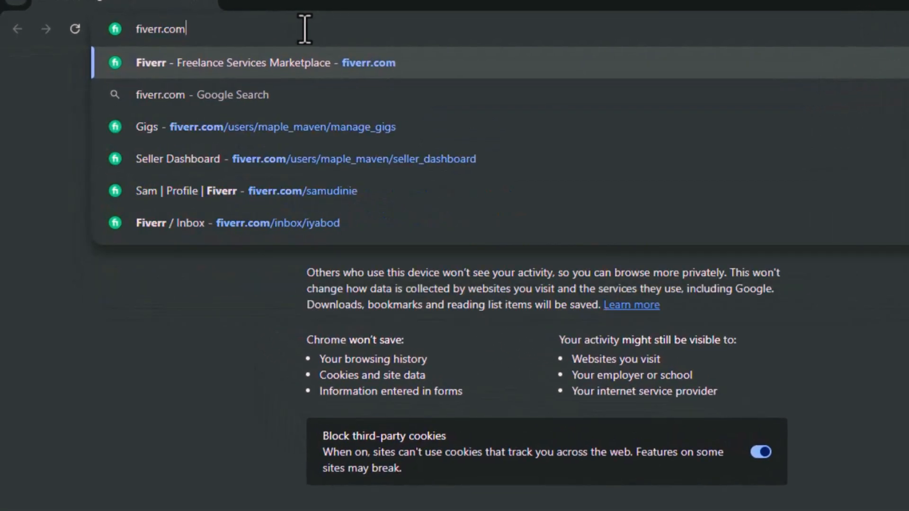
{"action": "key", "text": "Return"}
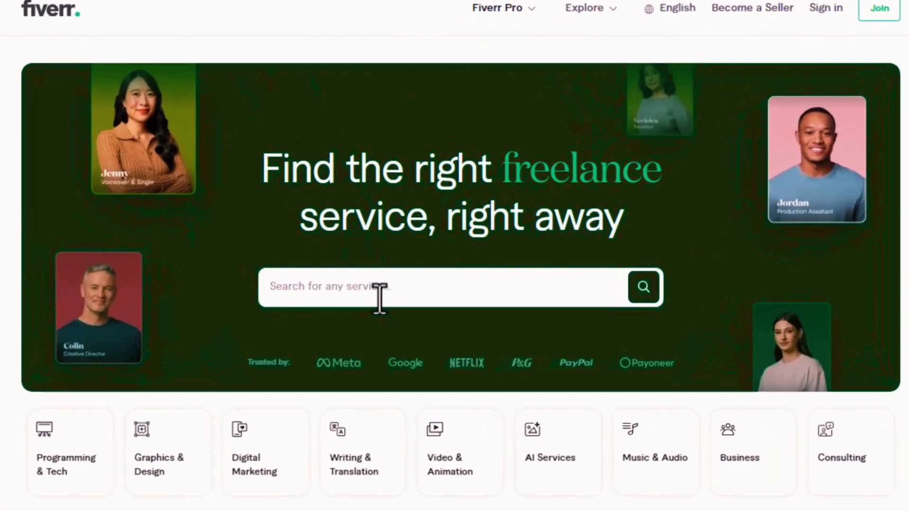
Search Fiverr for "kids recipes" and dismiss the account sign-up dialog
{"action": "left_click", "coordinate": [380, 298]}
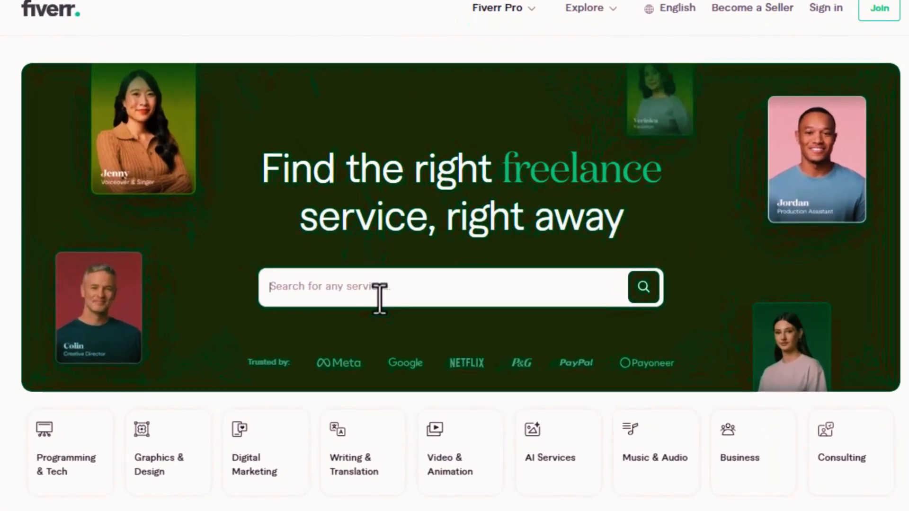
{"action": "type", "text": "kids rec"}
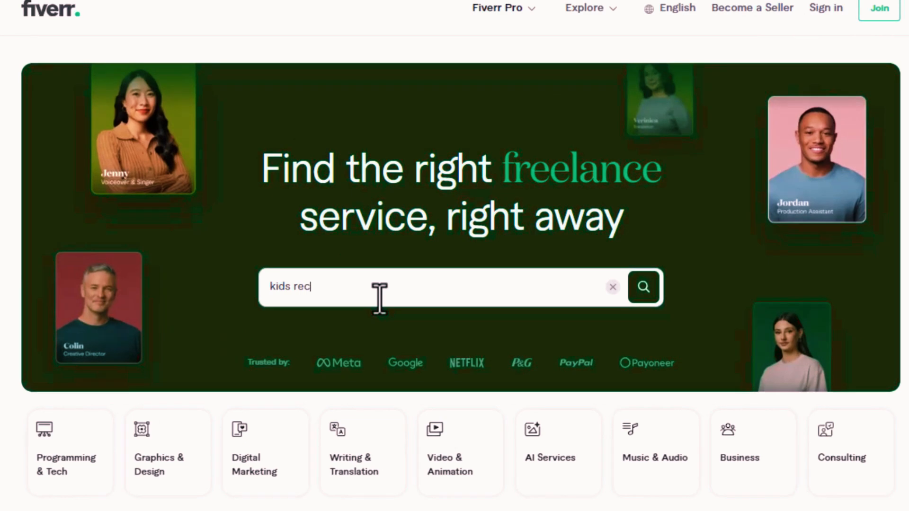
{"action": "type", "text": "ipes"}
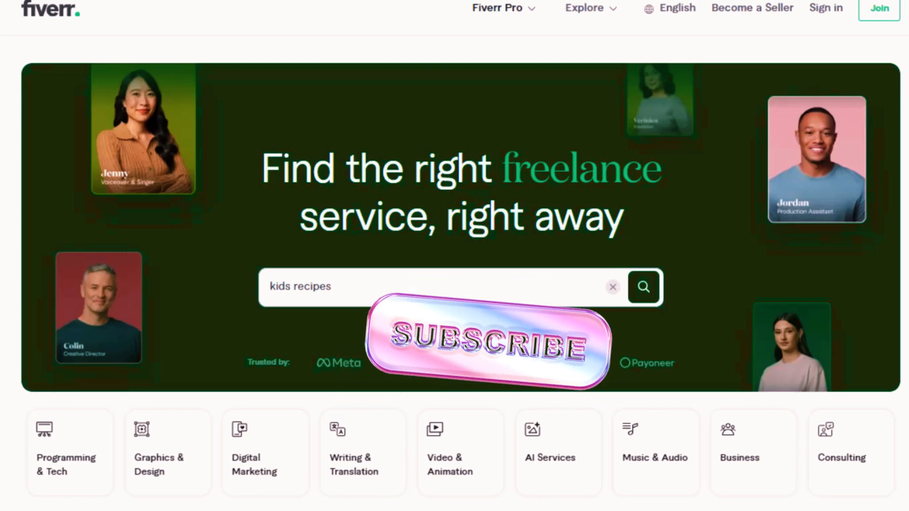
{"action": "key", "text": "Return"}
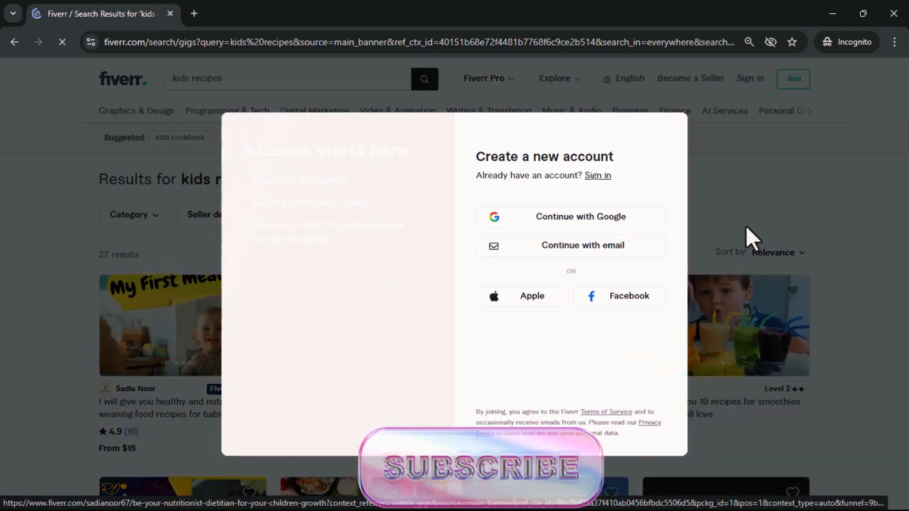
{"action": "left_click", "coordinate": [707, 259]}
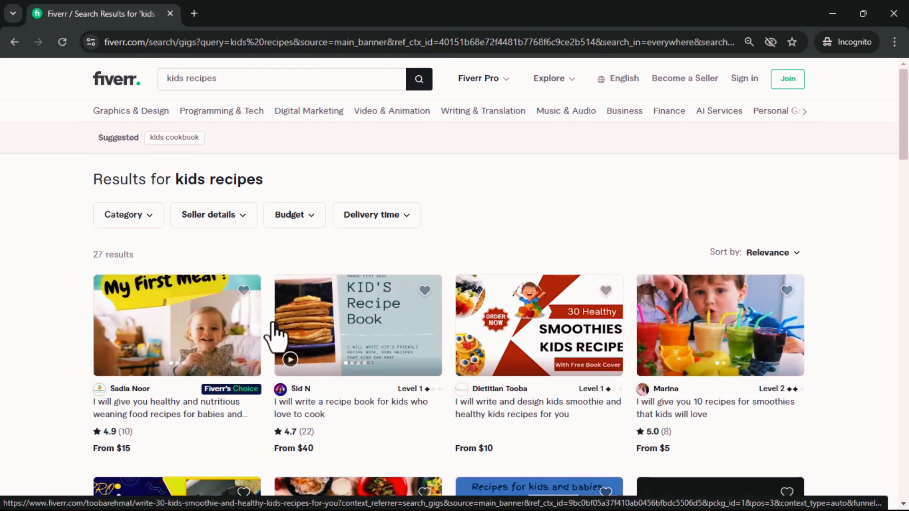
Examine the result count and the competing gigs, including their ratings and prices, in the "kids recipes" results
{"action": "scroll", "coordinate": [652, 319], "scroll_direction": "down", "scroll_amount": 10}
{"action": "scroll", "coordinate": [639, 316], "scroll_direction": "up", "scroll_amount": 16}
{"action": "scroll", "coordinate": [555, 306], "scroll_direction": "down", "scroll_amount": 20}
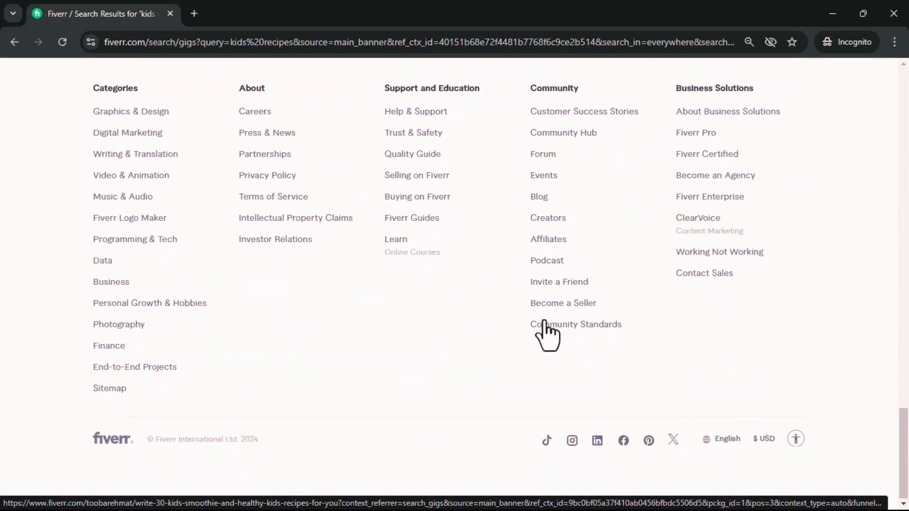
{"action": "scroll", "coordinate": [542, 321], "scroll_direction": "up", "scroll_amount": 12}
{"action": "scroll", "coordinate": [474, 393], "scroll_direction": "up", "scroll_amount": 10}
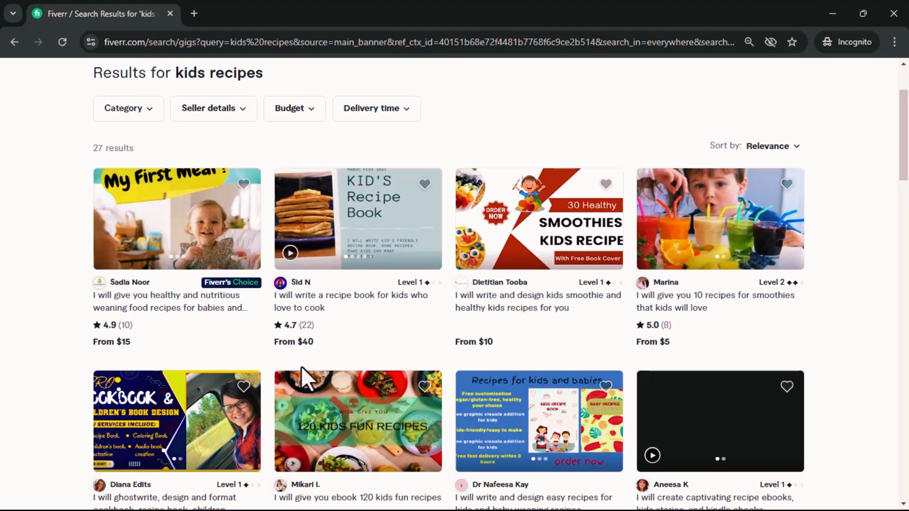
{"action": "scroll", "coordinate": [307, 384], "scroll_direction": "up", "scroll_amount": 2}
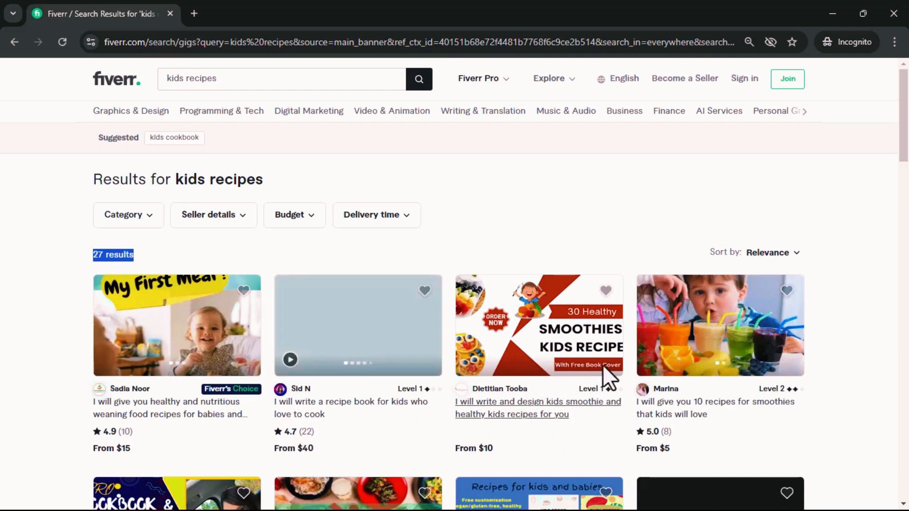
{"action": "mouse_move", "coordinate": [607, 393]}
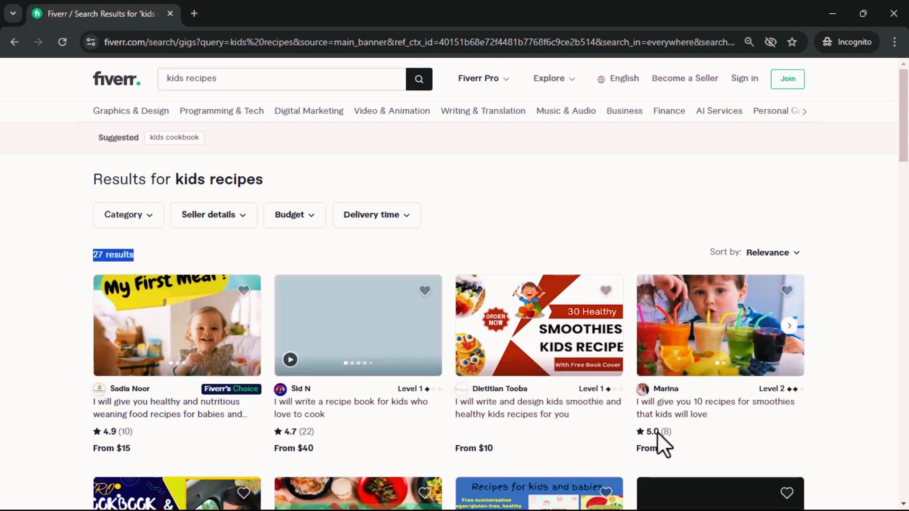
{"action": "scroll", "coordinate": [655, 427], "scroll_direction": "down", "scroll_amount": 8}
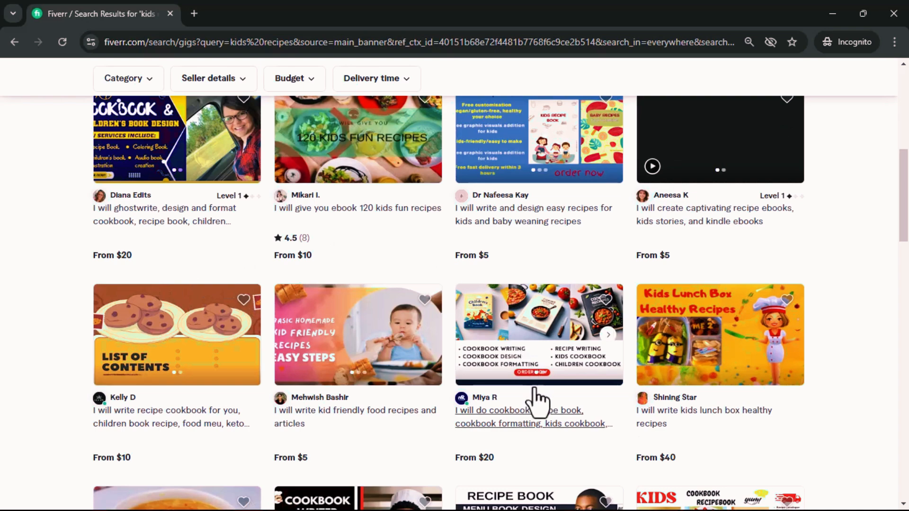
{"action": "scroll", "coordinate": [523, 406], "scroll_direction": "down", "scroll_amount": 8}
{"action": "scroll", "coordinate": [518, 386], "scroll_direction": "up", "scroll_amount": 6}
{"action": "scroll", "coordinate": [502, 382], "scroll_direction": "up", "scroll_amount": 6}
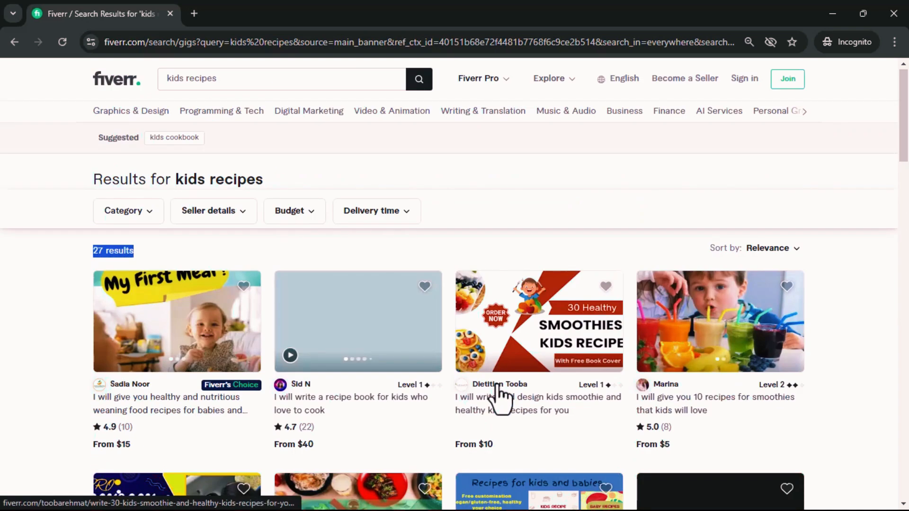
Replace the search term with "cookbook" and run the search
{"action": "left_click", "coordinate": [224, 79]}
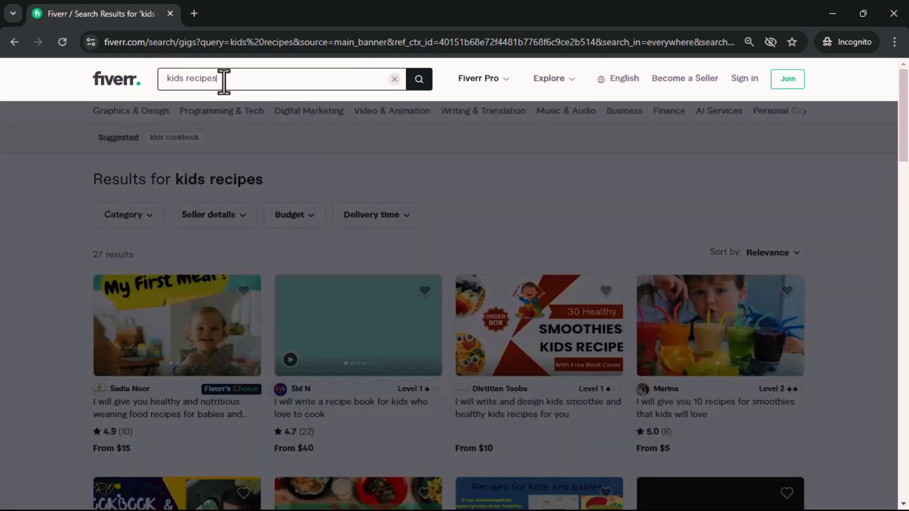
{"action": "key", "text": "BackSpace"}
{"action": "key", "text": "BackSpace"}
{"action": "key", "text": "BackSpace"}
{"action": "key", "text": "BackSpace"}
{"action": "key", "text": "BackSpace"}
{"action": "key", "text": "BackSpace"}
{"action": "key", "text": "BackSpace"}
{"action": "key", "text": "BackSpace"}
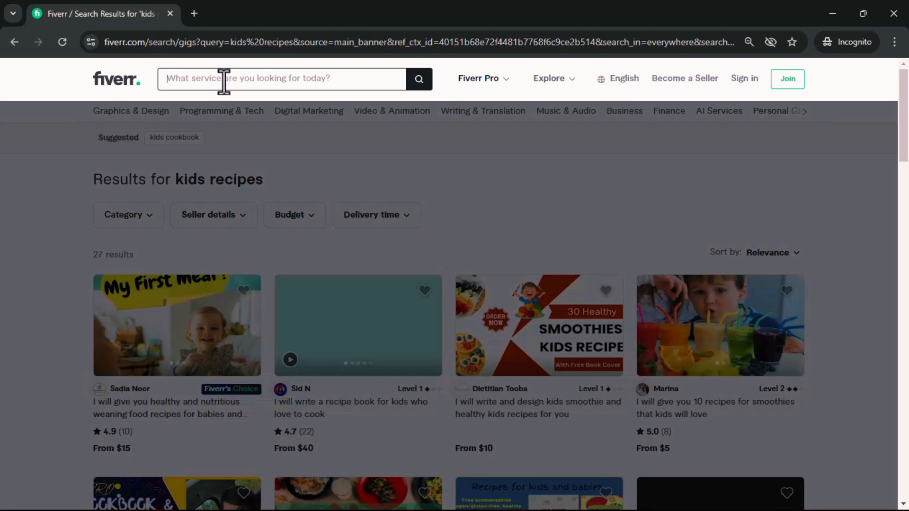
{"action": "type", "text": "cookbook"}
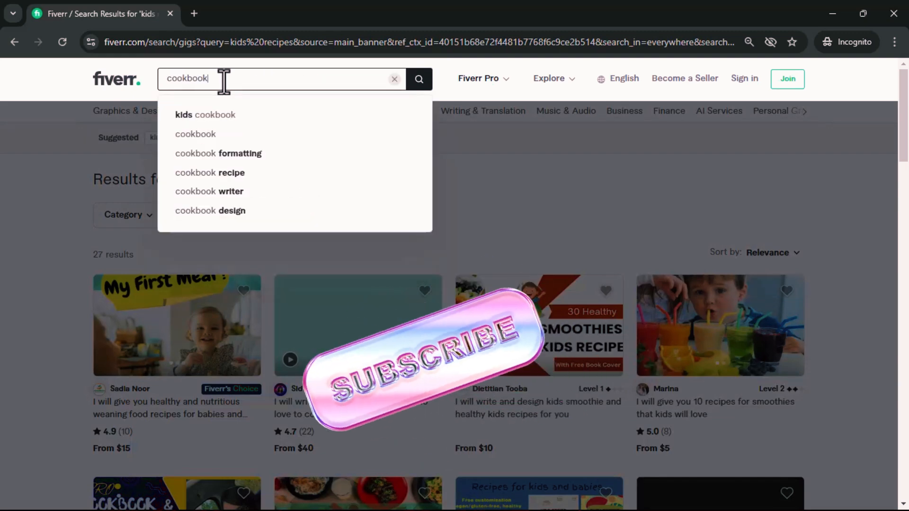
{"action": "key", "text": "Return"}
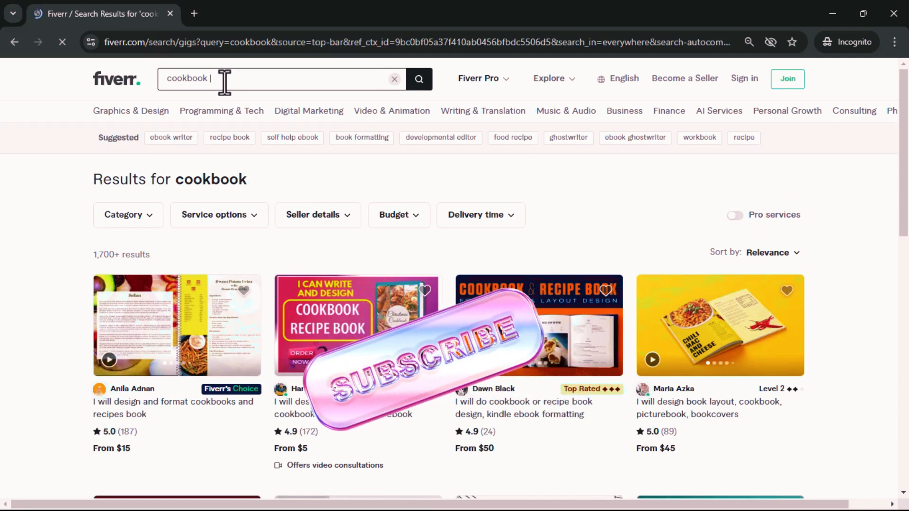
Bring up search suggestions for "cookbook" and search for the suggested term "cookbook formatting"
{"action": "key", "text": "BackSpace"}
{"action": "key", "text": "BackSpace"}
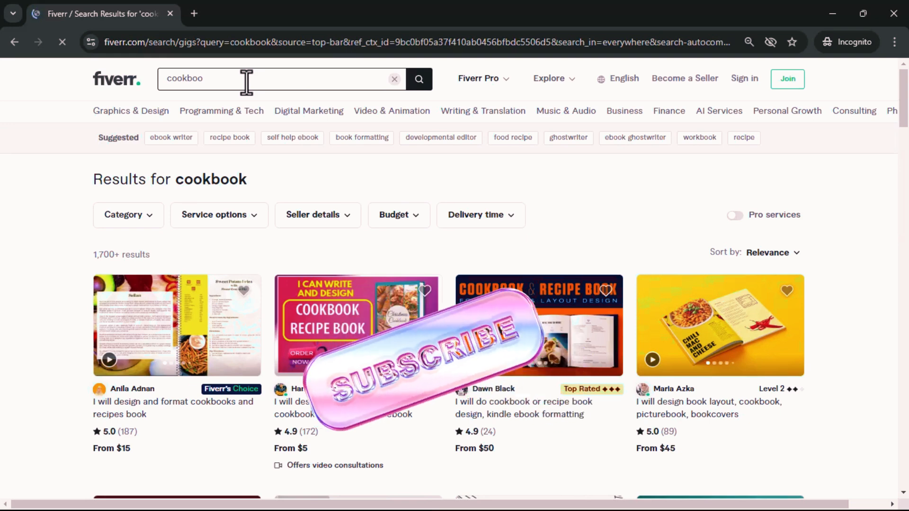
{"action": "type", "text": "k"}
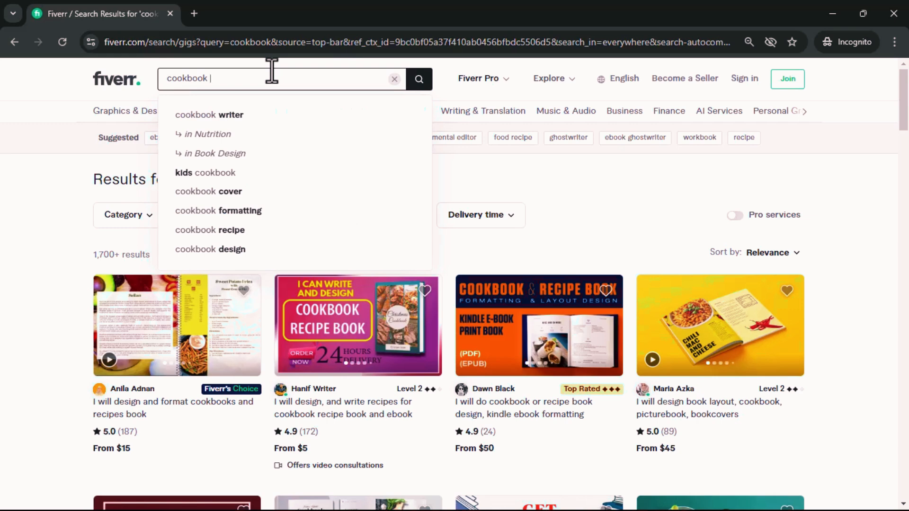
{"action": "left_click", "coordinate": [231, 213]}
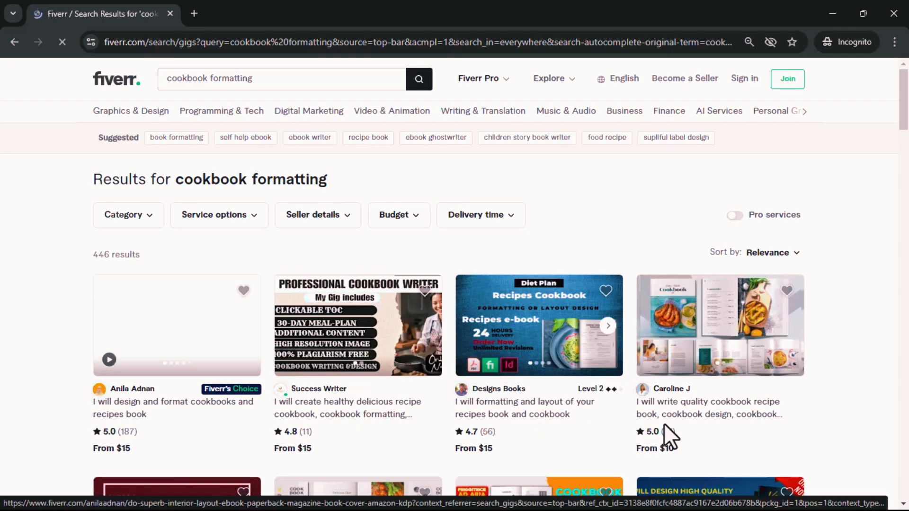
Examine the gigs offered in the "cookbook formatting" results, including their seller levels, reviews and prices
{"action": "scroll", "coordinate": [667, 421], "scroll_direction": "down", "scroll_amount": 5}
{"action": "scroll", "coordinate": [669, 428], "scroll_direction": "down", "scroll_amount": 2}
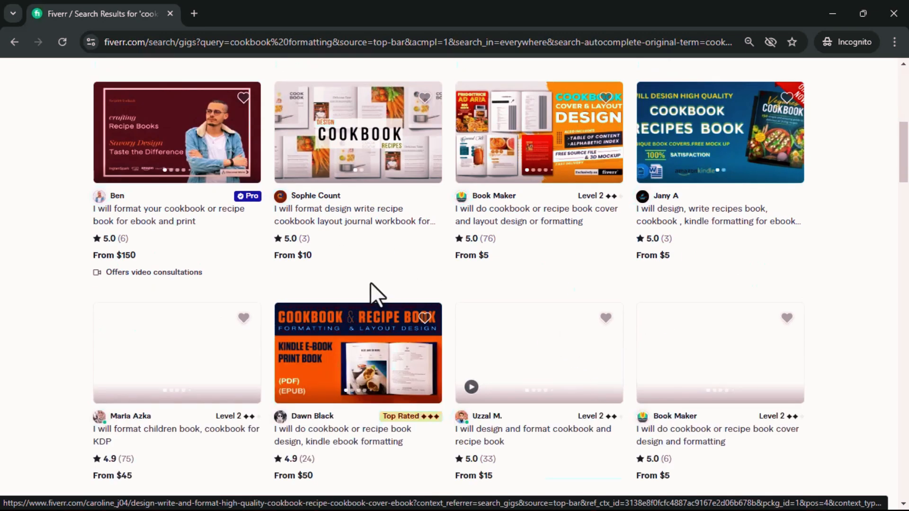
{"action": "scroll", "coordinate": [374, 282], "scroll_direction": "down", "scroll_amount": 6}
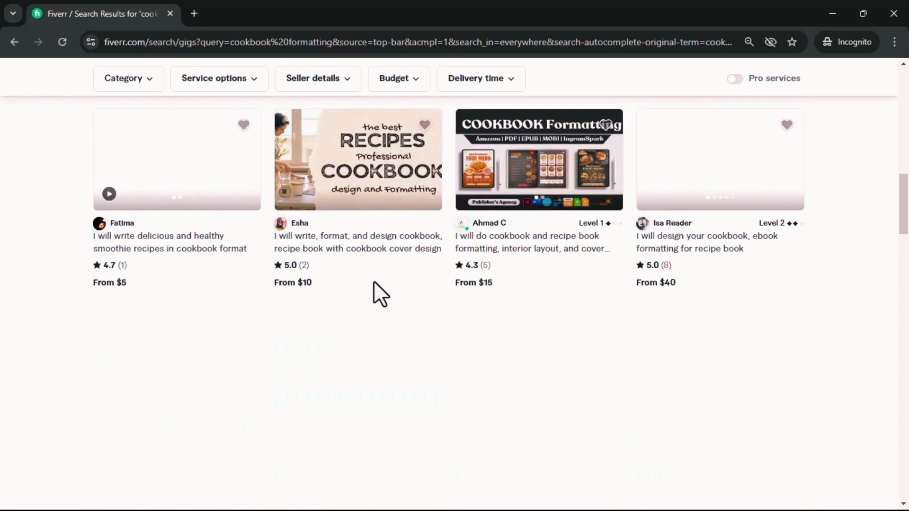
{"action": "scroll", "coordinate": [374, 281], "scroll_direction": "down", "scroll_amount": 6}
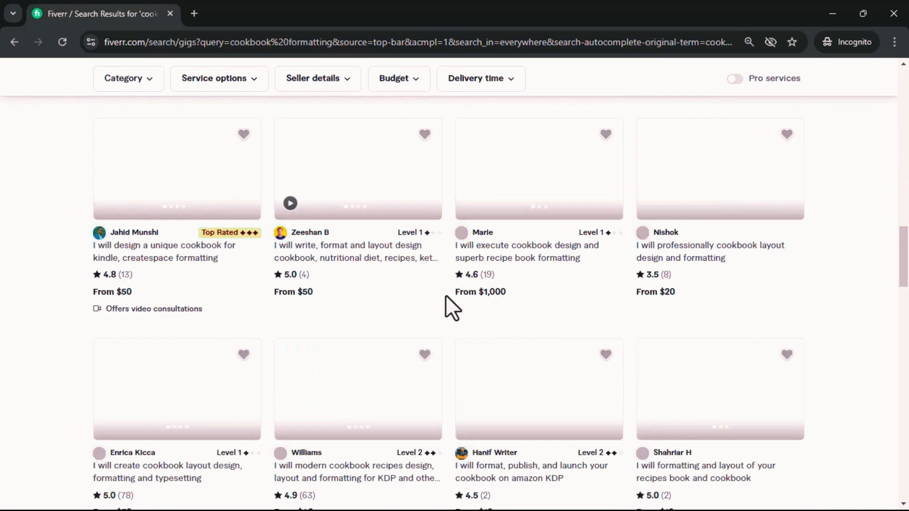
{"action": "scroll", "coordinate": [445, 294], "scroll_direction": "down", "scroll_amount": 6}
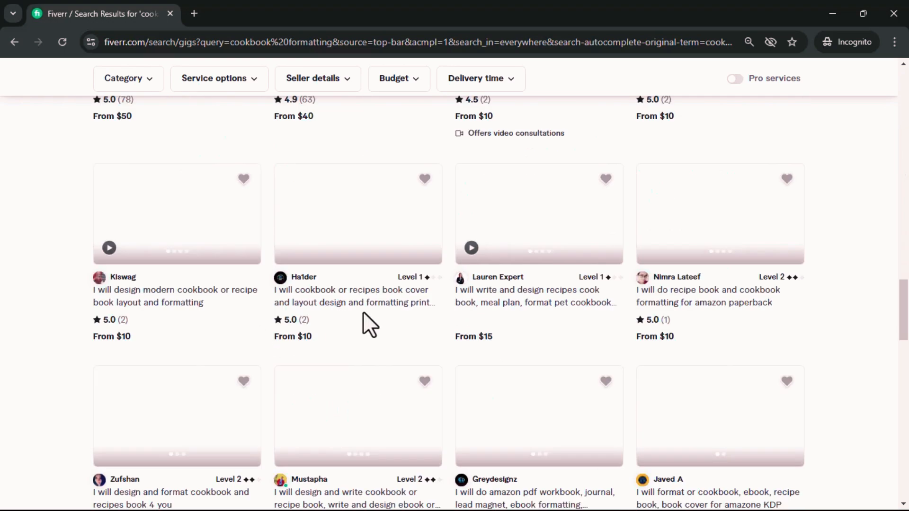
{"action": "scroll", "coordinate": [355, 325], "scroll_direction": "down", "scroll_amount": 4}
{"action": "scroll", "coordinate": [341, 326], "scroll_direction": "up", "scroll_amount": 10}
{"action": "scroll", "coordinate": [342, 329], "scroll_direction": "up", "scroll_amount": 3}
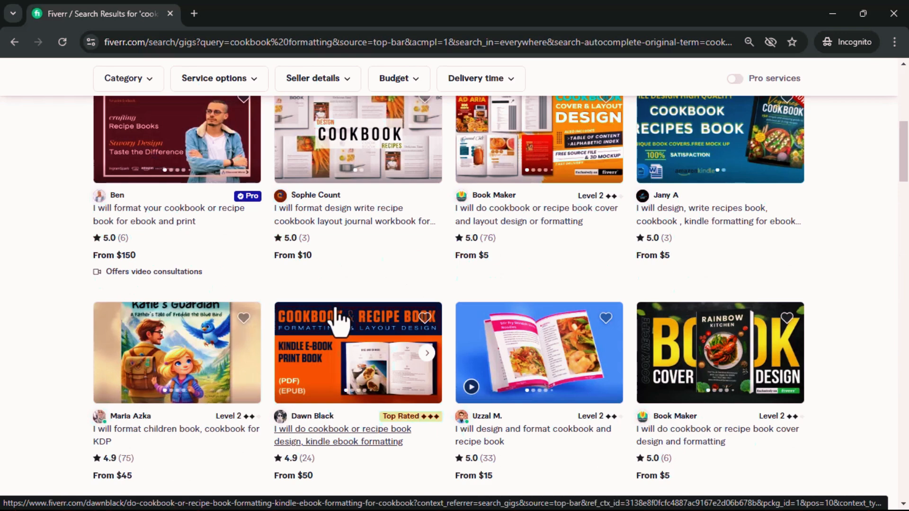
{"action": "scroll", "coordinate": [337, 322], "scroll_direction": "up", "scroll_amount": 8}
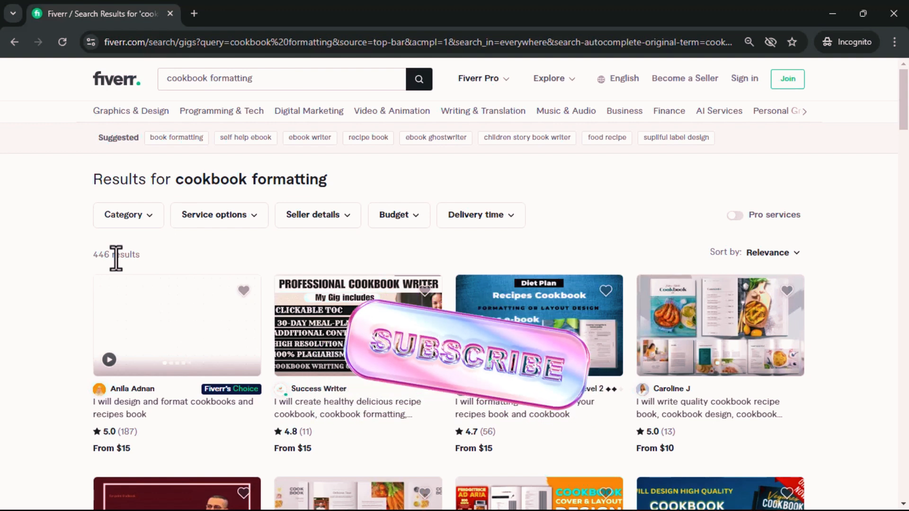
Search for "kids recipes" again and check the number of results
{"action": "left_click", "coordinate": [176, 80]}
{"action": "key", "text": "BackSpace"}
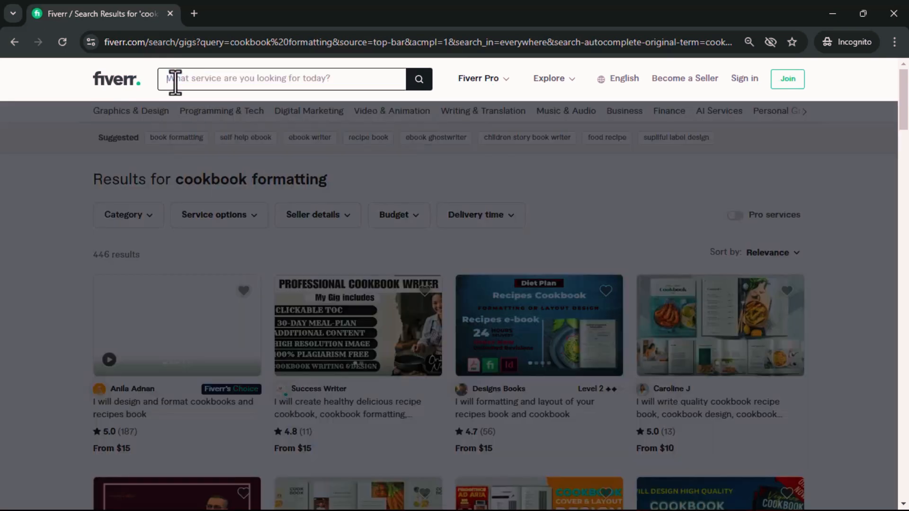
{"action": "type", "text": "kids recipes"}
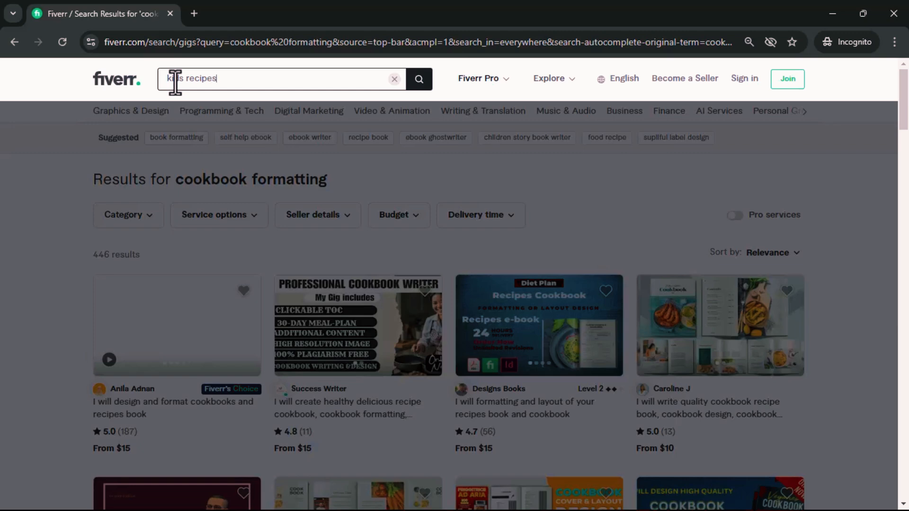
{"action": "key", "text": "Return"}
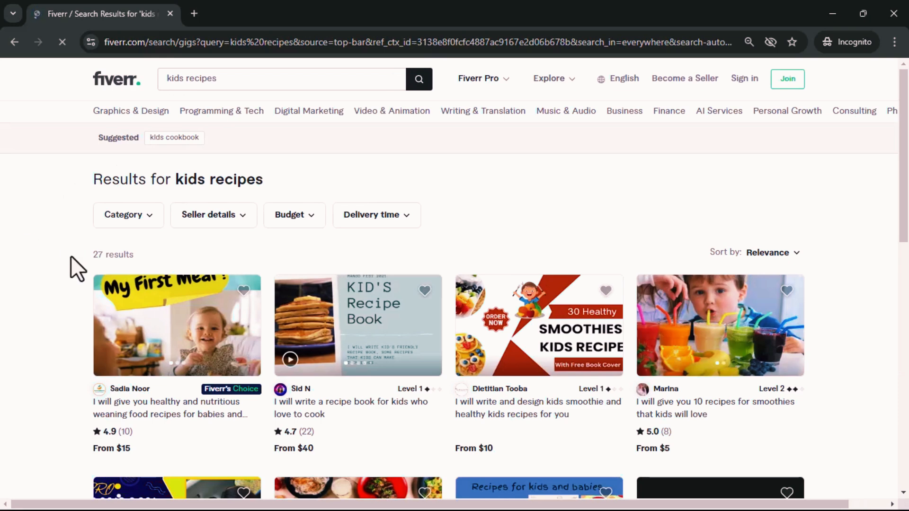
{"action": "left_click_drag", "start_coordinate": [70, 255], "coordinate": [158, 249]}
{"action": "left_click", "coordinate": [161, 250]}
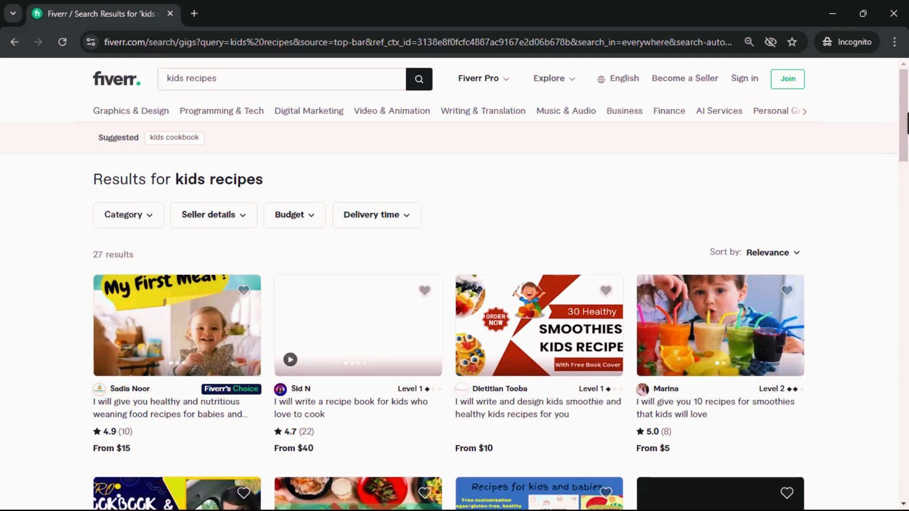
Open the first four gigs in the "kids recipes" results, each in its own tab
{"action": "scroll", "coordinate": [838, 228], "scroll_direction": "down", "scroll_amount": 2}
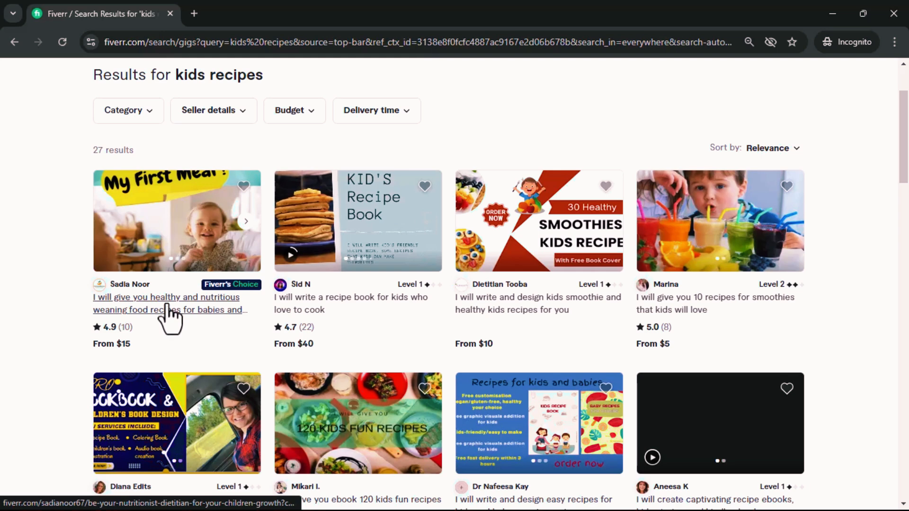
{"action": "left_click", "coordinate": [345, 308]}
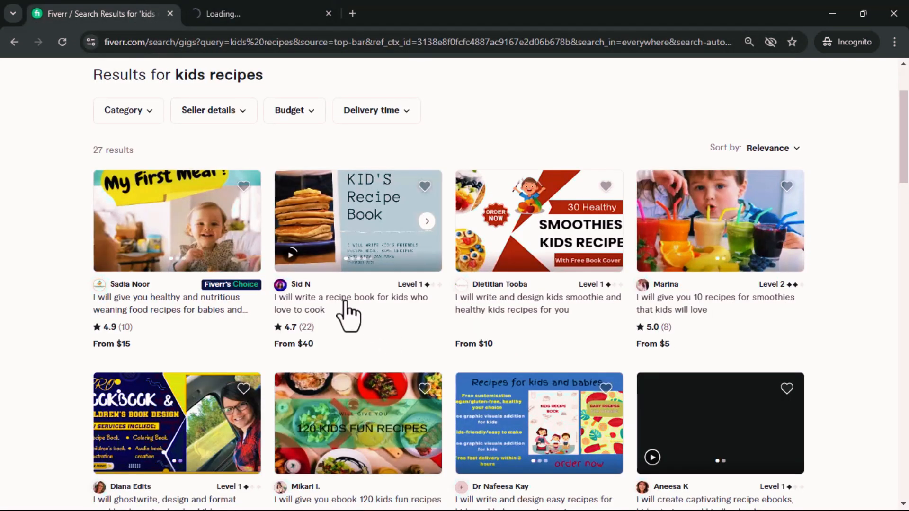
{"action": "left_click", "coordinate": [344, 306]}
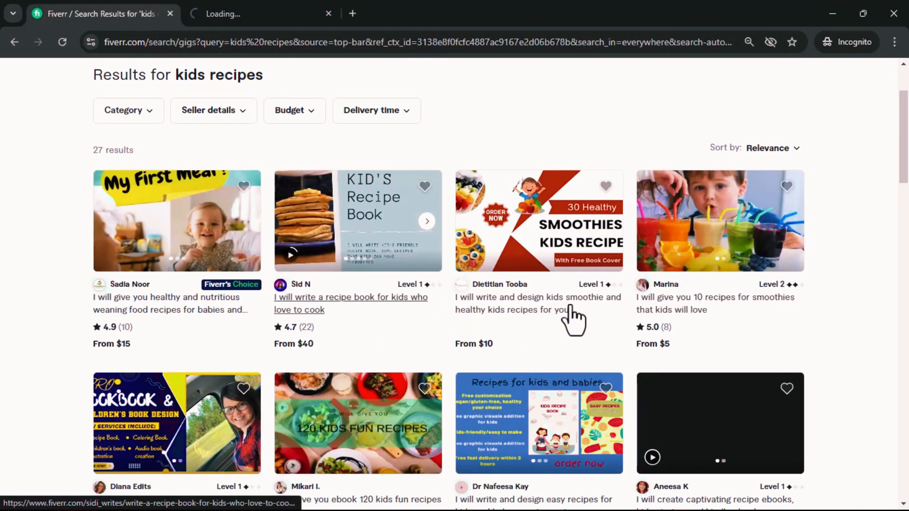
{"action": "left_click", "coordinate": [77, 6]}
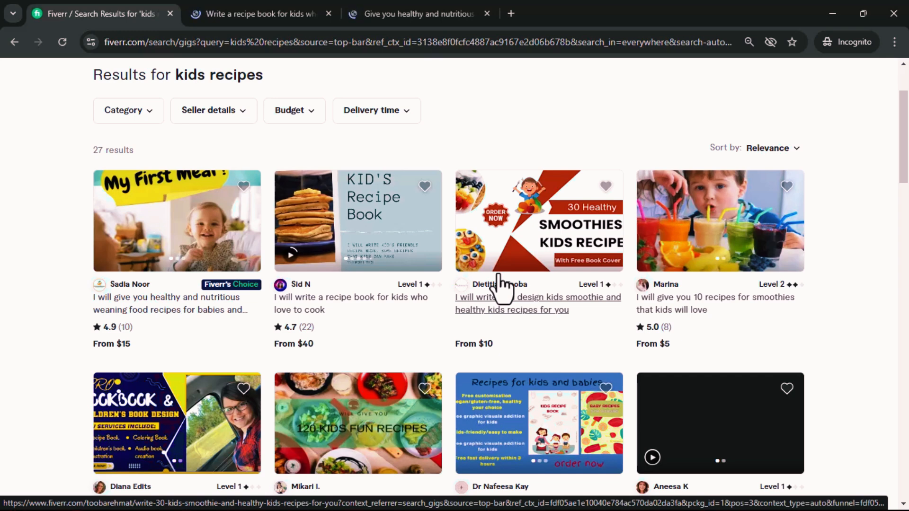
{"action": "left_click", "coordinate": [484, 310]}
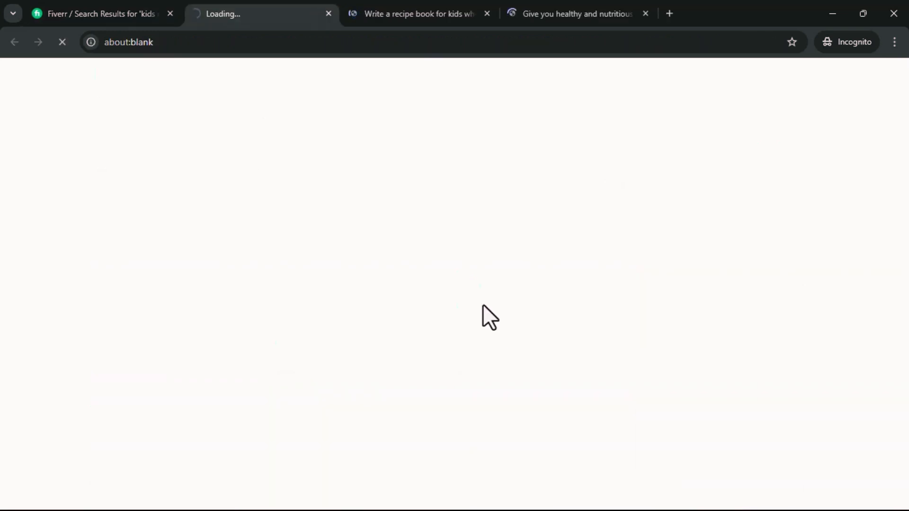
{"action": "left_click", "coordinate": [93, 4]}
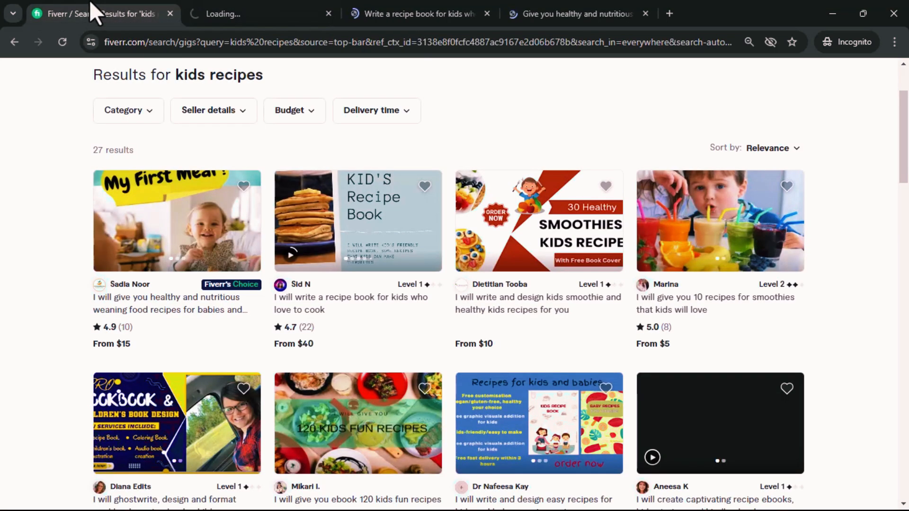
{"action": "left_click", "coordinate": [668, 311]}
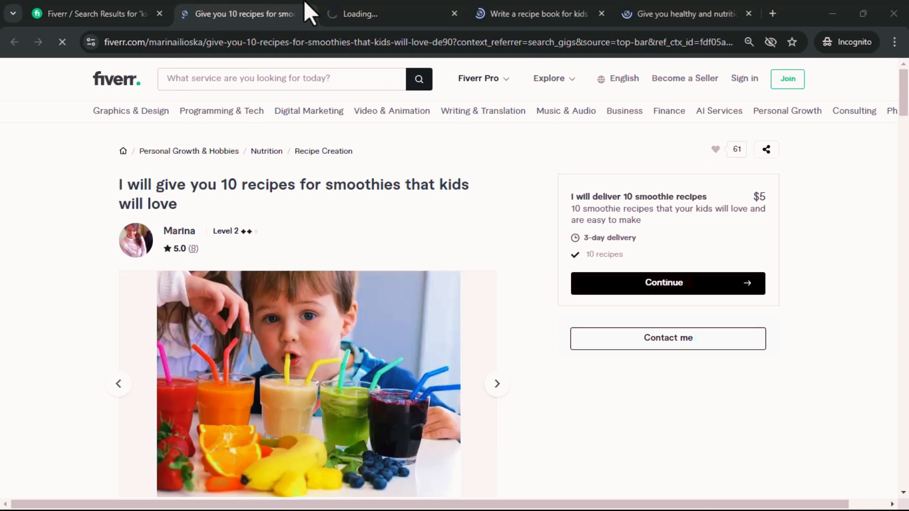
Examine the gig offering 10 smoothie recipes for kids, including its package and buyer reviews
{"action": "left_click", "coordinate": [340, 5]}
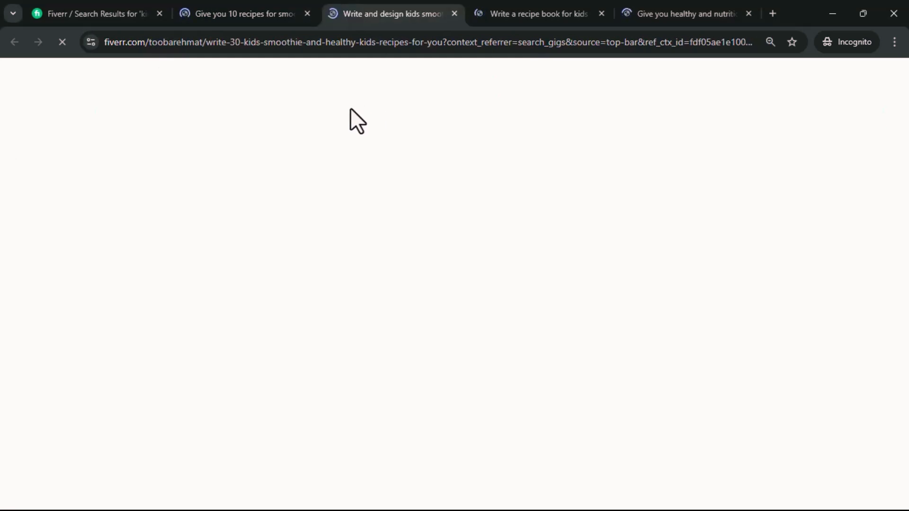
{"action": "left_click", "coordinate": [239, 11]}
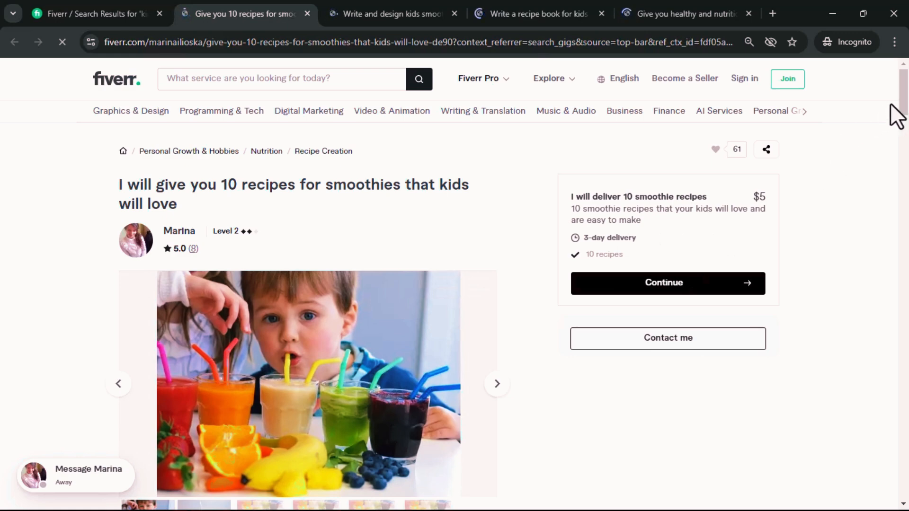
{"action": "scroll", "coordinate": [890, 103], "scroll_direction": "down", "scroll_amount": 20}
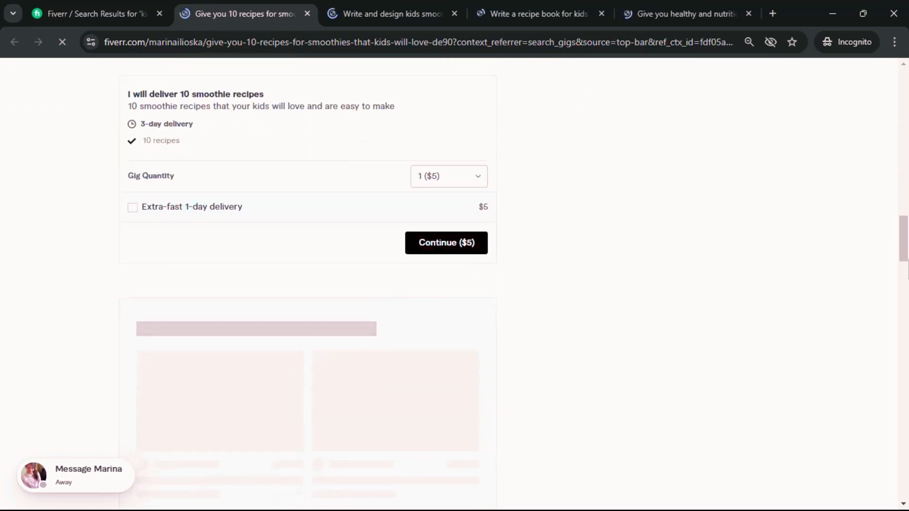
{"action": "left_click_drag", "start_coordinate": [907, 269], "coordinate": [903, 359]}
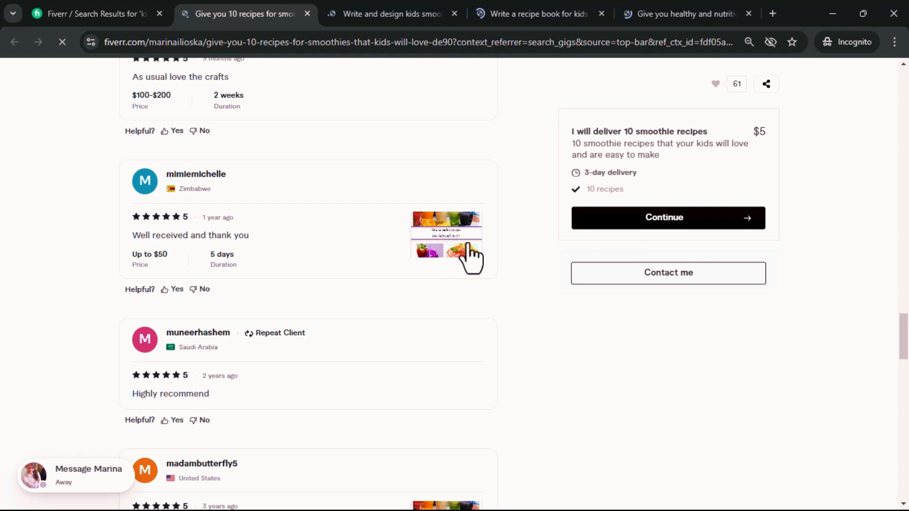
{"action": "left_click_drag", "start_coordinate": [904, 338], "coordinate": [907, 106]}
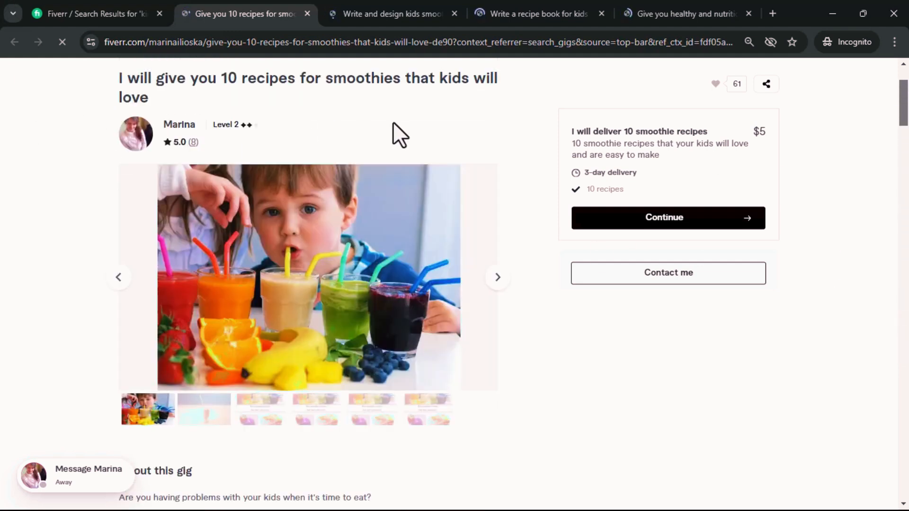
View the kids smoothie and healthy recipes gig and the gig for writing a kids' recipe book
{"action": "left_click", "coordinate": [395, 7]}
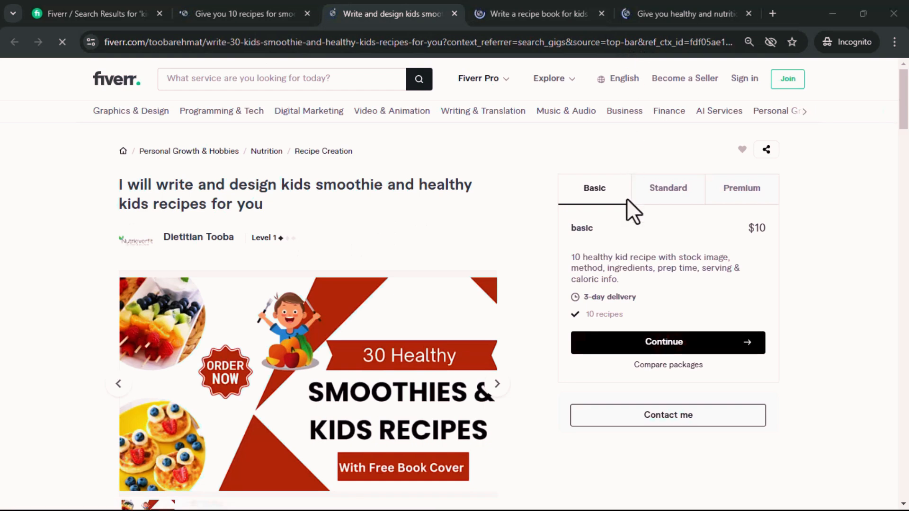
{"action": "left_click", "coordinate": [504, 14]}
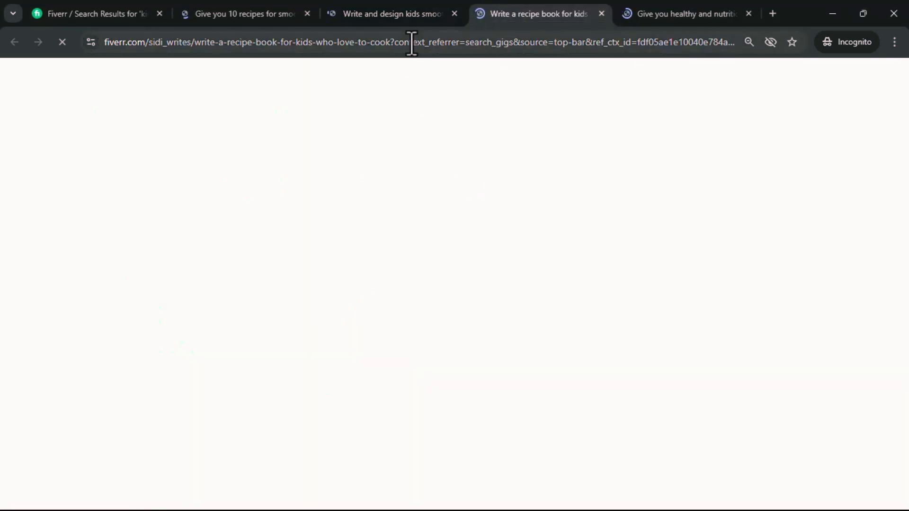
{"action": "left_click", "coordinate": [412, 42]}
{"action": "left_click", "coordinate": [404, 12]}
{"action": "left_click", "coordinate": [523, 10]}
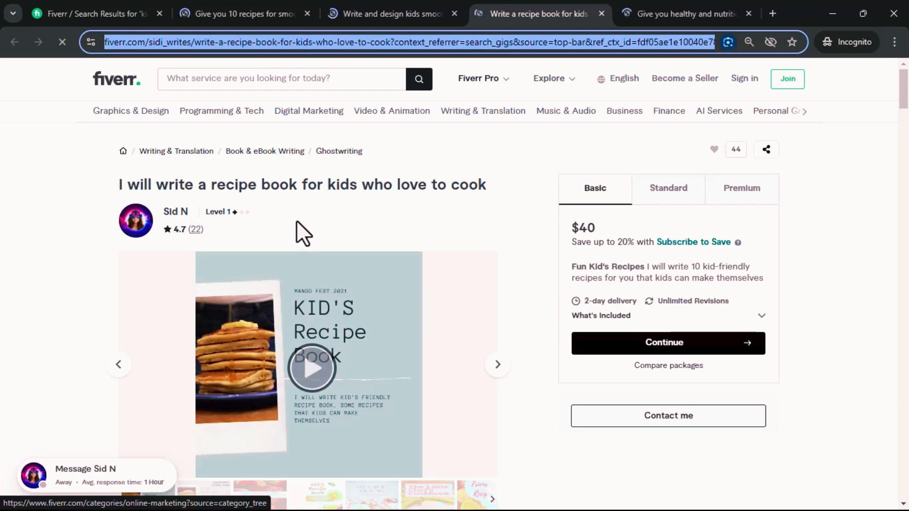
{"action": "left_click", "coordinate": [208, 11]}
{"action": "left_click", "coordinate": [428, 12]}
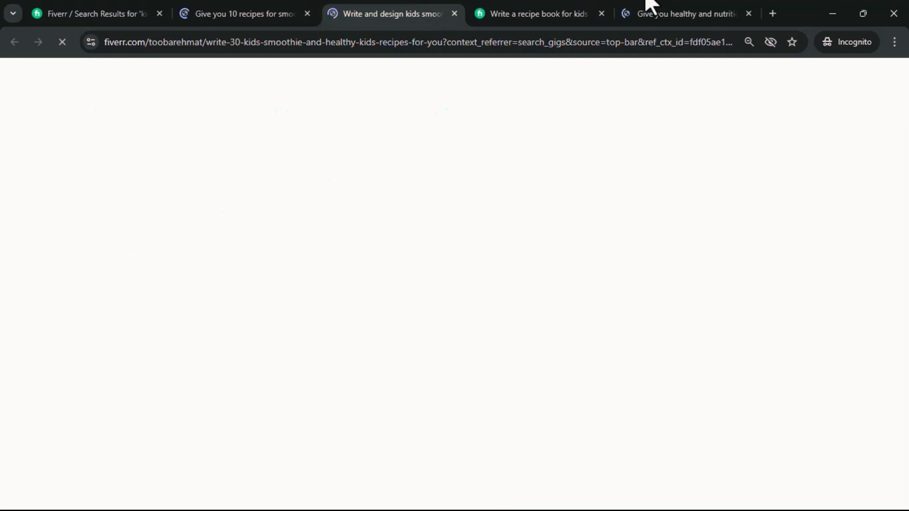
Examine the weaning food recipes gig, covering its description, seller profile, package comparison and buyer reviews
{"action": "left_click", "coordinate": [666, 4]}
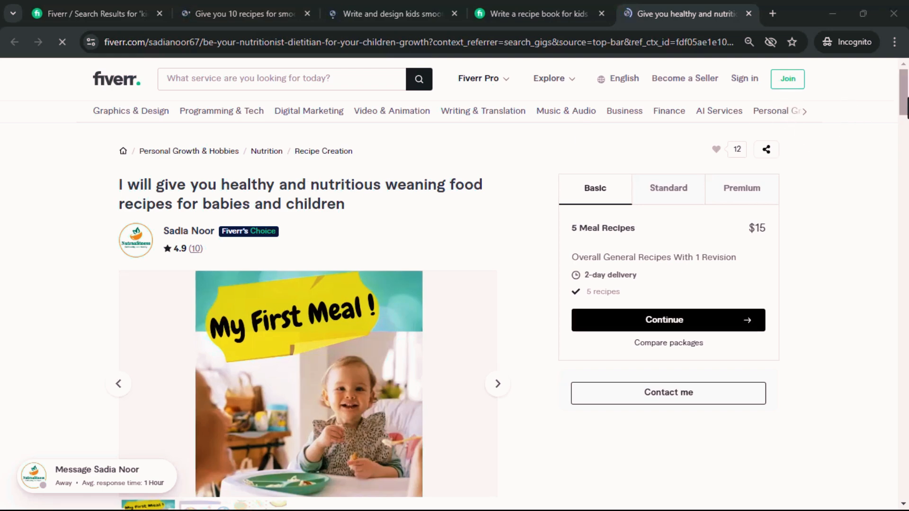
{"action": "left_click_drag", "start_coordinate": [903, 100], "coordinate": [906, 155]}
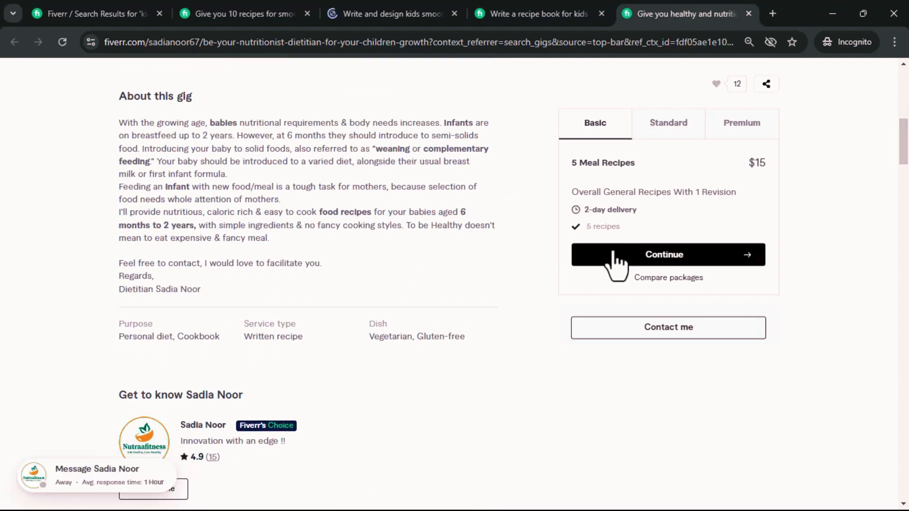
{"action": "scroll", "coordinate": [348, 203], "scroll_direction": "down", "scroll_amount": 8}
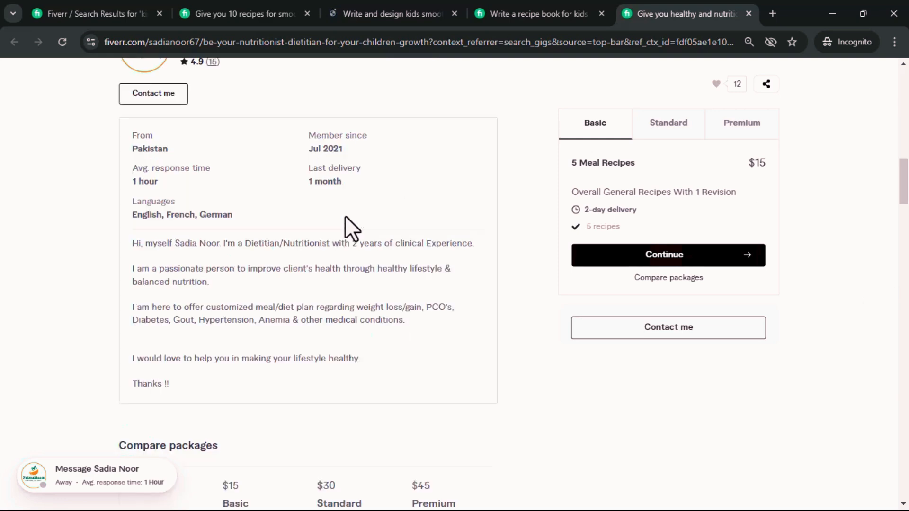
{"action": "scroll", "coordinate": [331, 232], "scroll_direction": "down", "scroll_amount": 16}
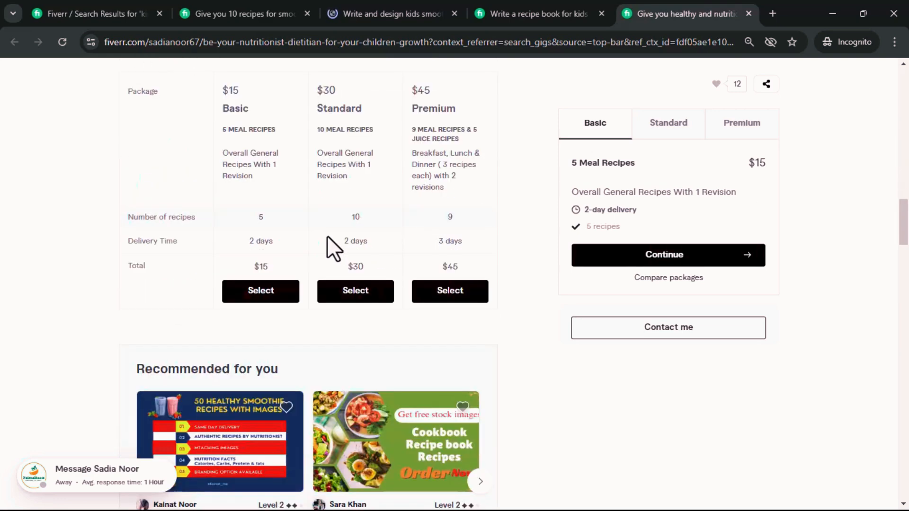
{"action": "scroll", "coordinate": [326, 237], "scroll_direction": "down", "scroll_amount": 8}
{"action": "scroll", "coordinate": [327, 248], "scroll_direction": "up", "scroll_amount": 8}
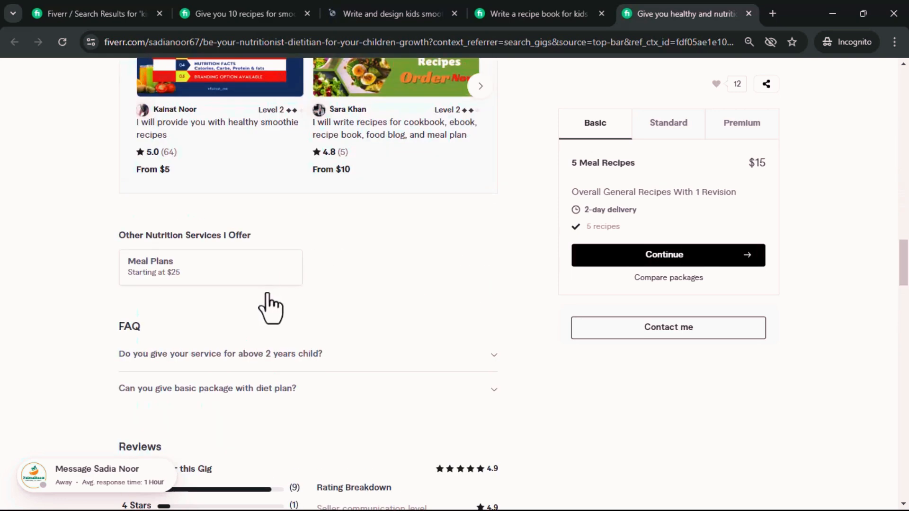
{"action": "scroll", "coordinate": [306, 390], "scroll_direction": "down", "scroll_amount": 15}
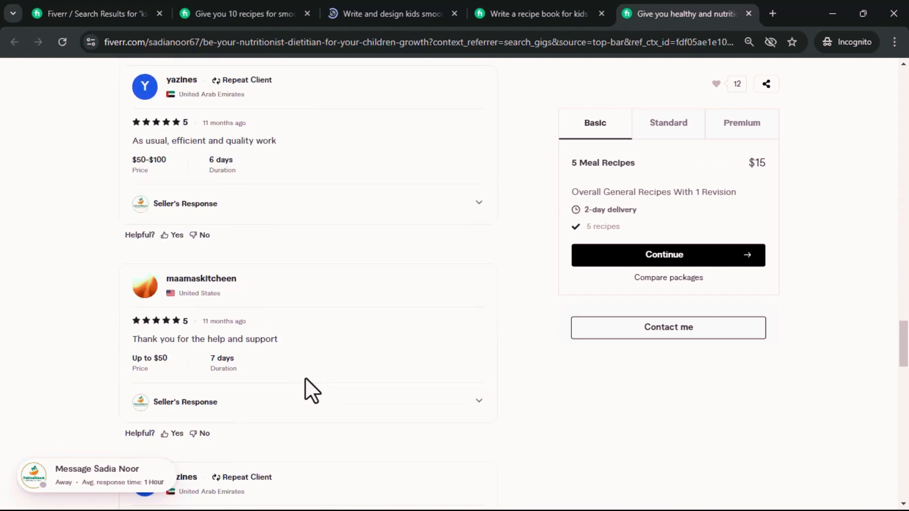
{"action": "scroll", "coordinate": [315, 332], "scroll_direction": "up", "scroll_amount": 20}
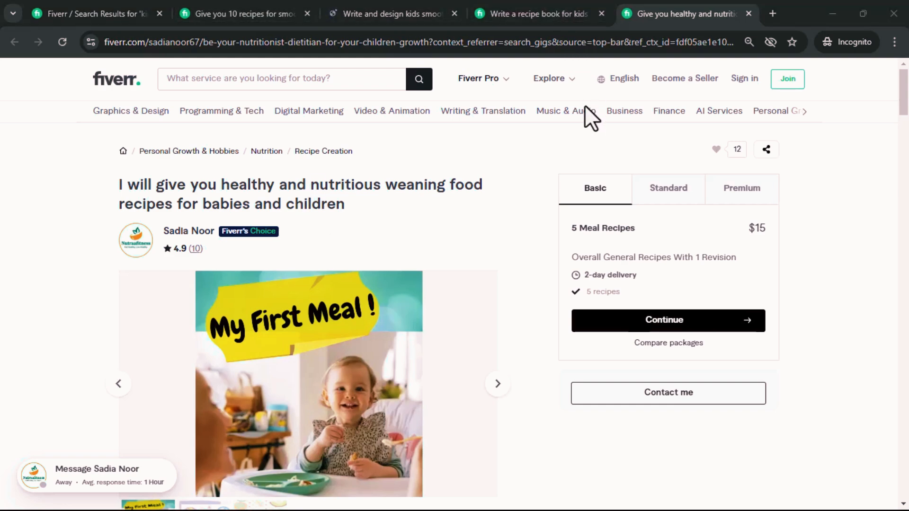
Look through the opened gigs again, ending on the weaning food recipes gig
{"action": "left_click", "coordinate": [286, 14]}
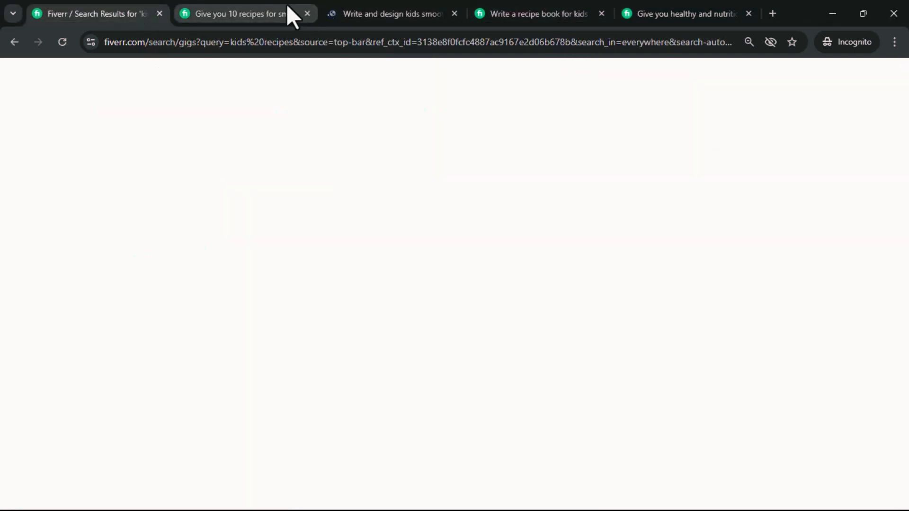
{"action": "left_click", "coordinate": [384, 2]}
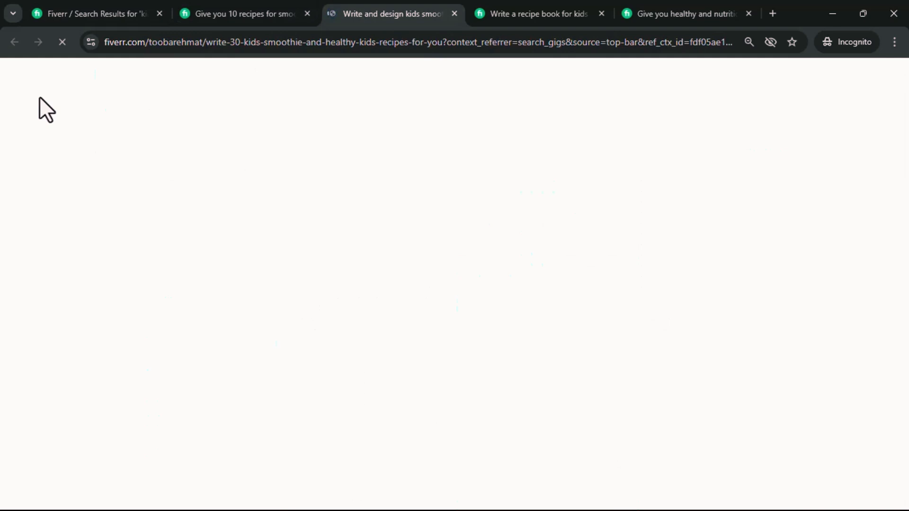
{"action": "left_click", "coordinate": [595, 9]}
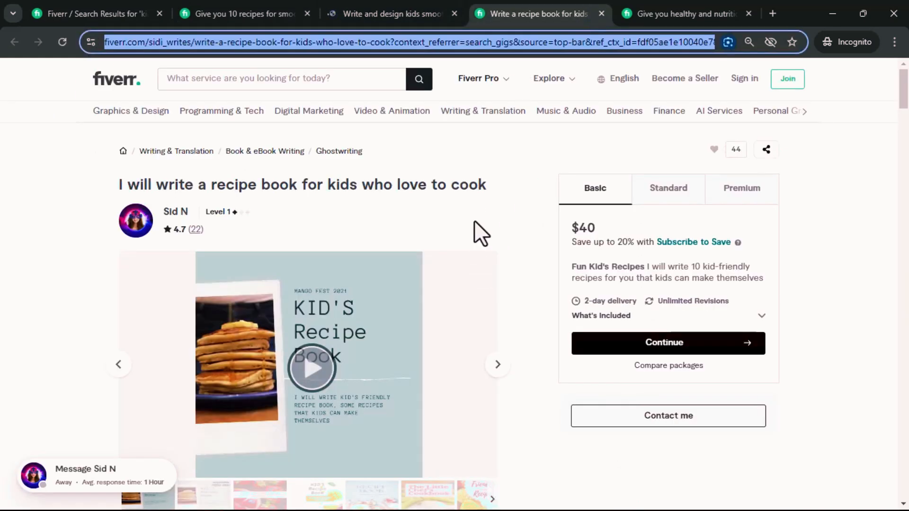
{"action": "left_click", "coordinate": [678, 2]}
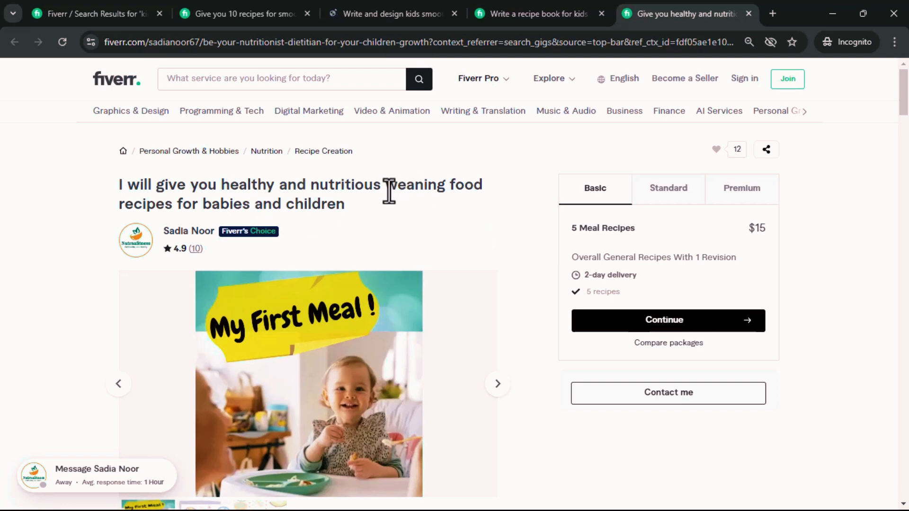
Search Google for the phrase "weaning food" from the gig title
{"action": "left_click_drag", "start_coordinate": [386, 188], "coordinate": [482, 184]}
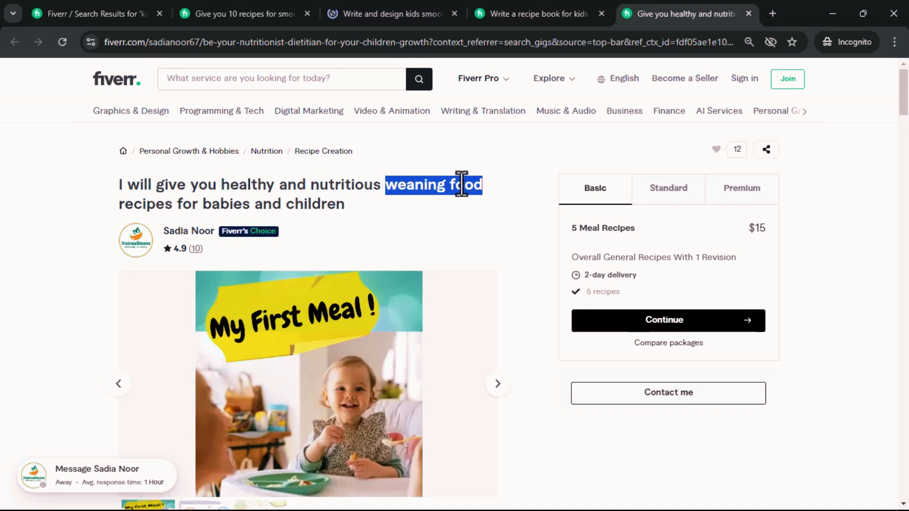
{"action": "right_click", "coordinate": [462, 184]}
{"action": "left_click", "coordinate": [485, 235]}
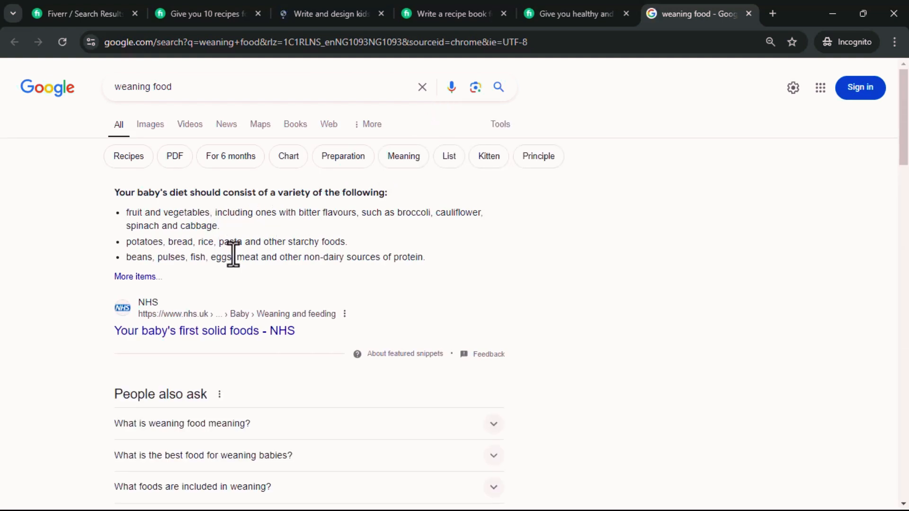
Expand "What is weaning food meaning?" to read its answer, and return to the weaning food recipes gig
{"action": "scroll", "coordinate": [246, 380], "scroll_direction": "down", "scroll_amount": 8}
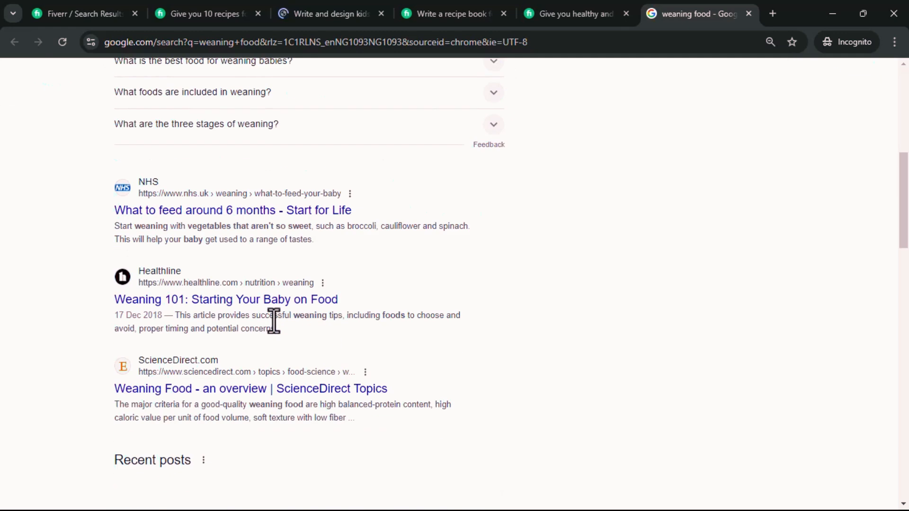
{"action": "scroll", "coordinate": [222, 189], "scroll_direction": "up", "scroll_amount": 8}
{"action": "left_click", "coordinate": [242, 424]}
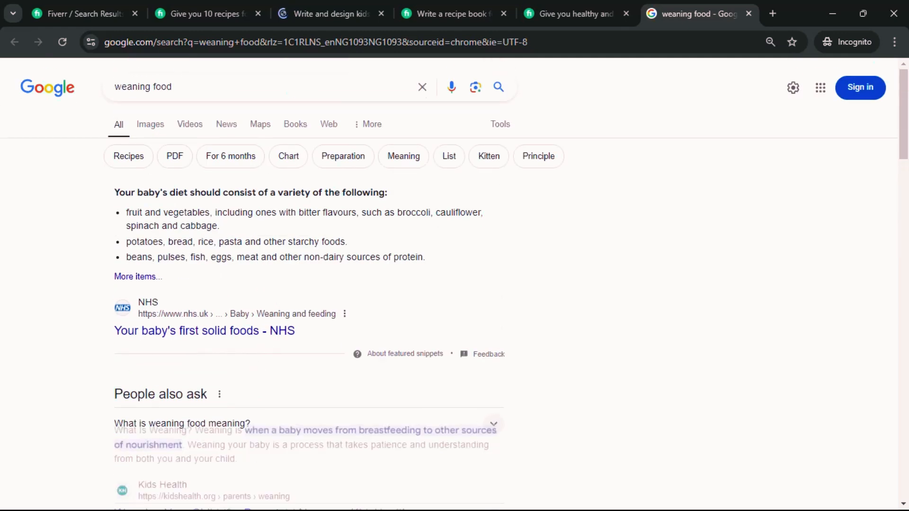
{"action": "scroll", "coordinate": [907, 87], "scroll_direction": "down", "scroll_amount": 4}
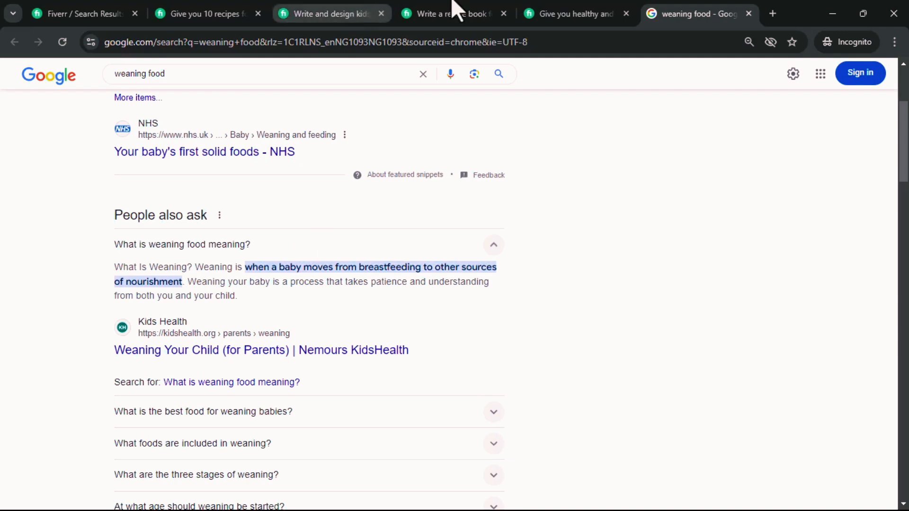
{"action": "left_click", "coordinate": [583, 10]}
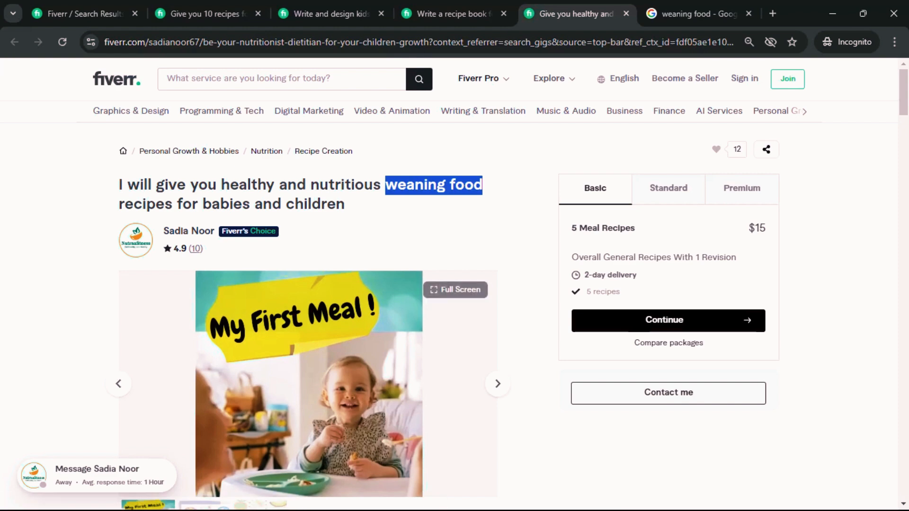
Search the computer's apps for "notepad" and open Notepad
{"action": "key", "text": "super"}
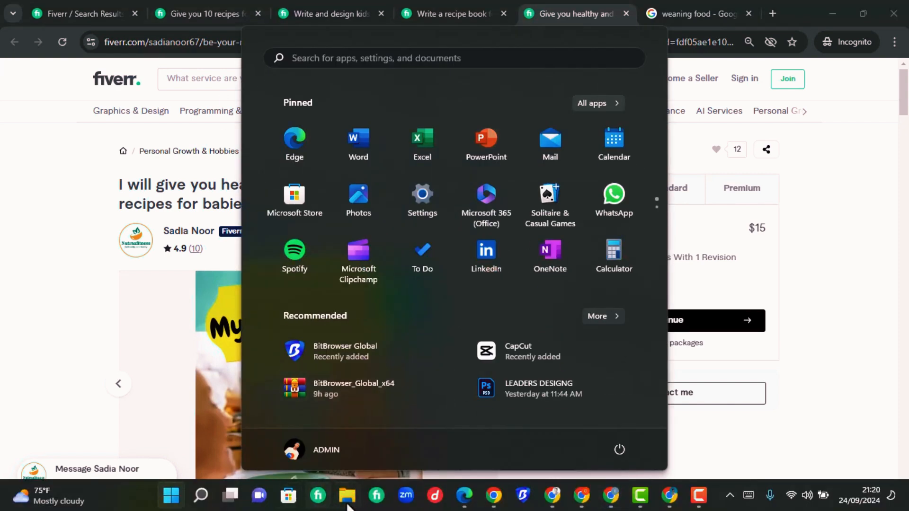
{"action": "left_click", "coordinate": [200, 495]}
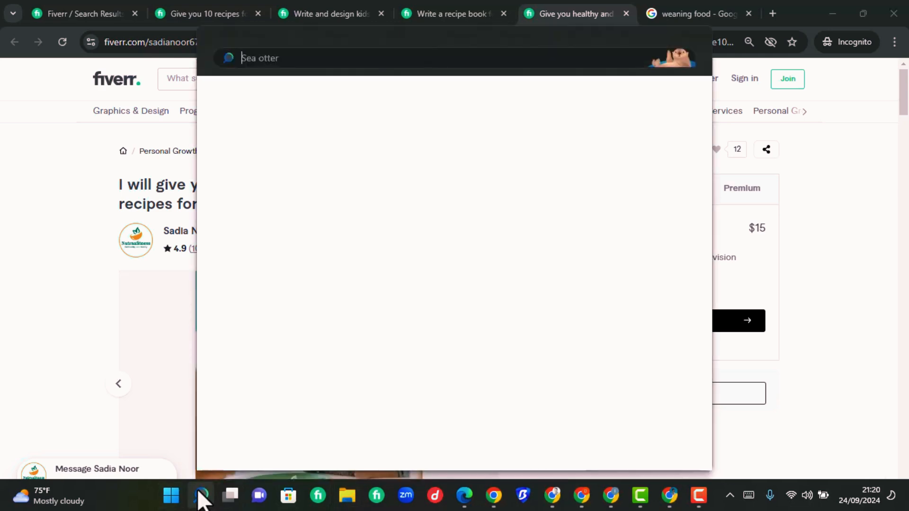
{"action": "type", "text": "not"}
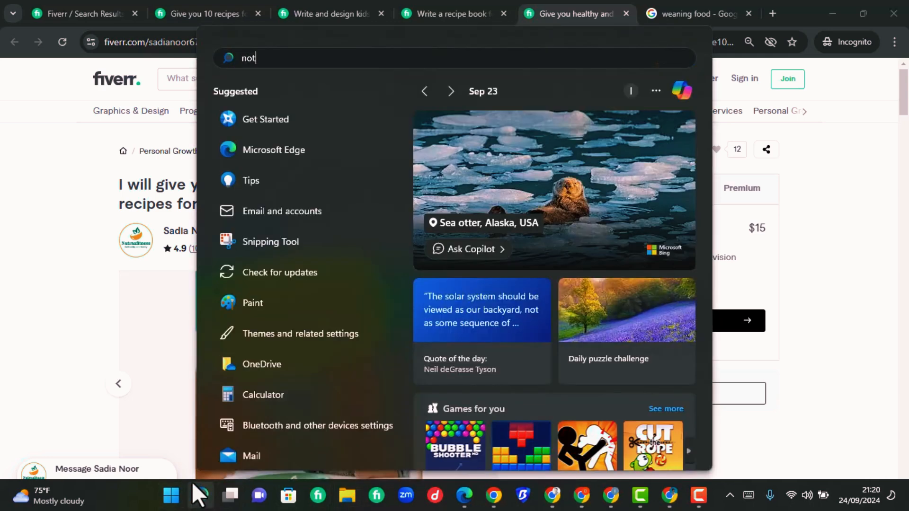
{"action": "type", "text": "epad"}
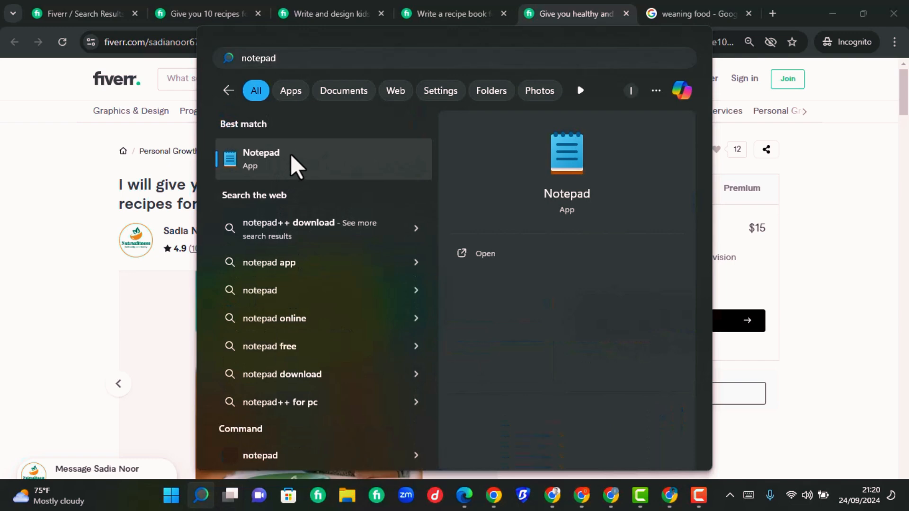
Switch back to the Fiverr gig offering 10 smoothie recipes for kids and bring its title into view
{"action": "left_click", "coordinate": [194, 12]}
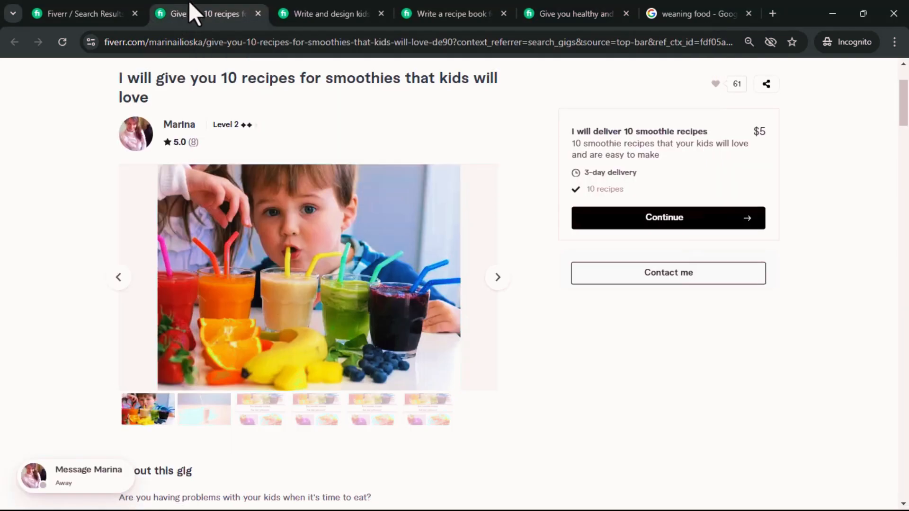
{"action": "scroll", "coordinate": [199, 223], "scroll_direction": "up", "scroll_amount": 2}
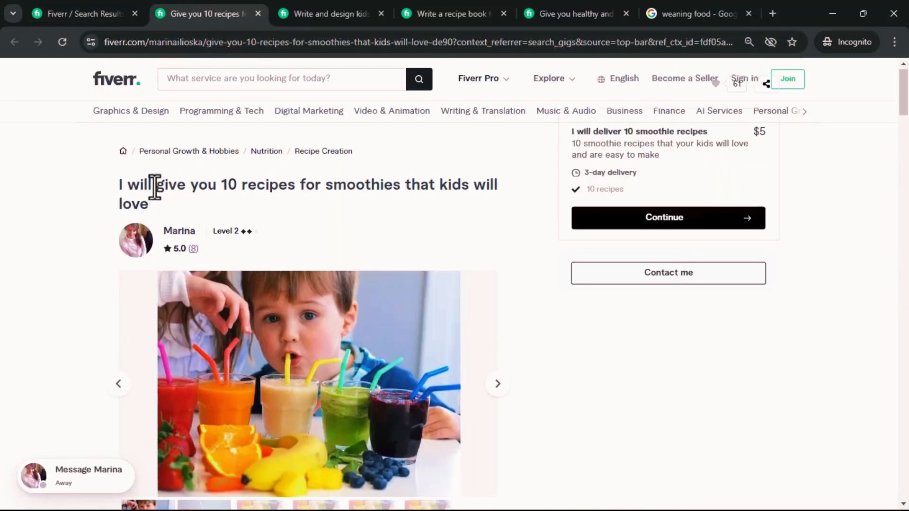
{"action": "left_click_drag", "start_coordinate": [164, 202], "coordinate": [157, 185]}
{"action": "right_click", "coordinate": [199, 186]}
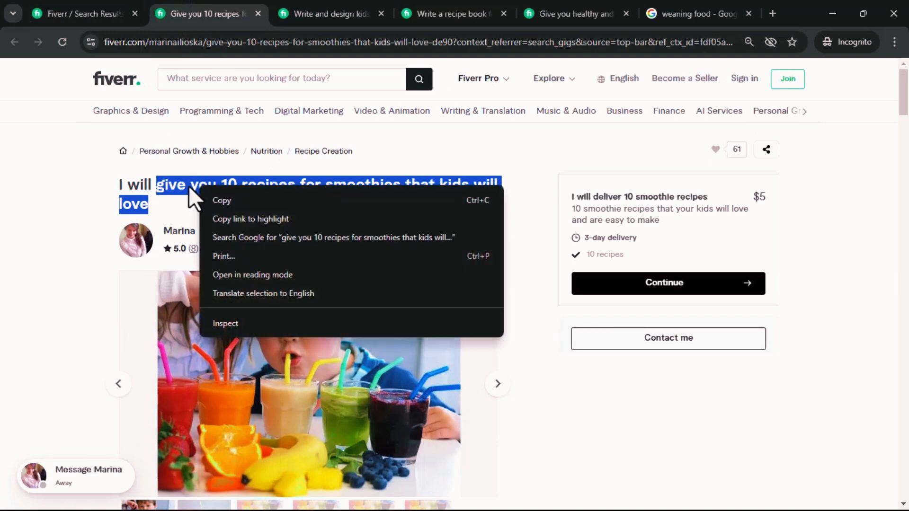
{"action": "left_click", "coordinate": [169, 187]}
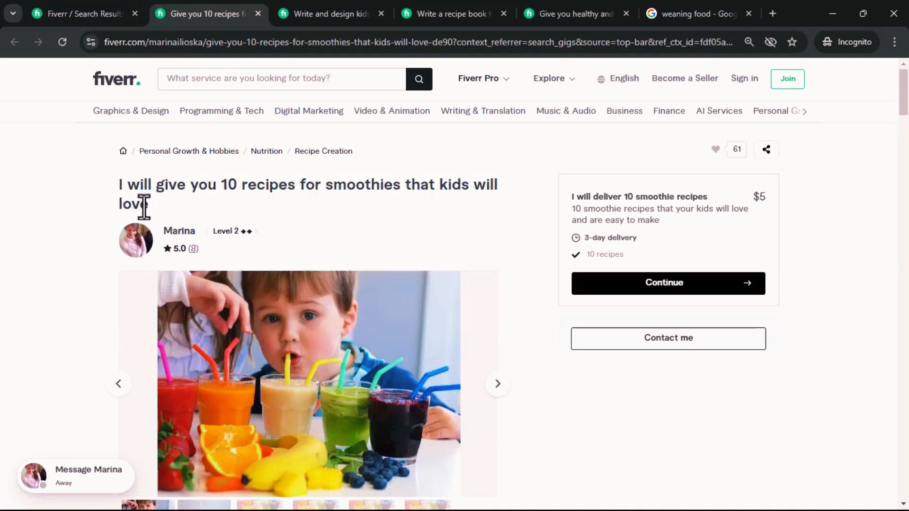
{"action": "right_click", "coordinate": [128, 186]}
{"action": "left_click", "coordinate": [124, 196]}
Copy the full gig title "I will give you 10 recipes for smoothies that kids will love"
{"action": "triple_click", "coordinate": [193, 188]}
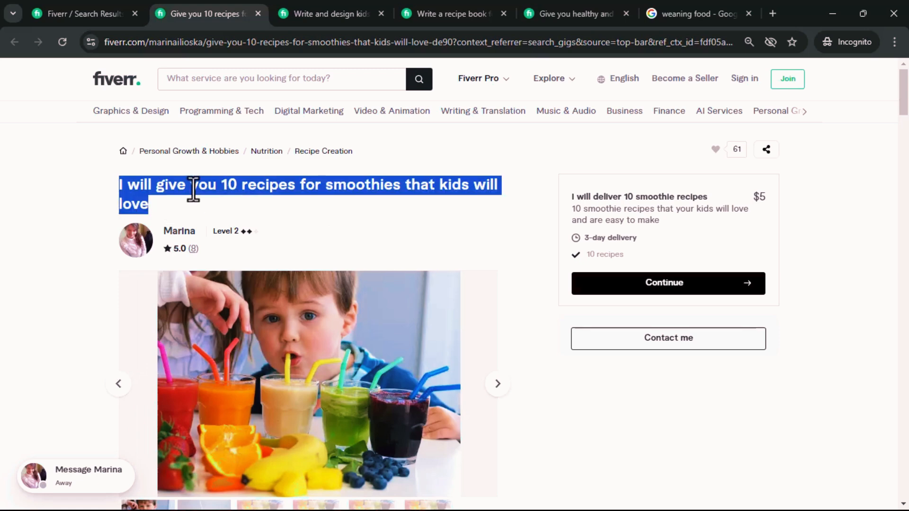
{"action": "right_click", "coordinate": [190, 185]}
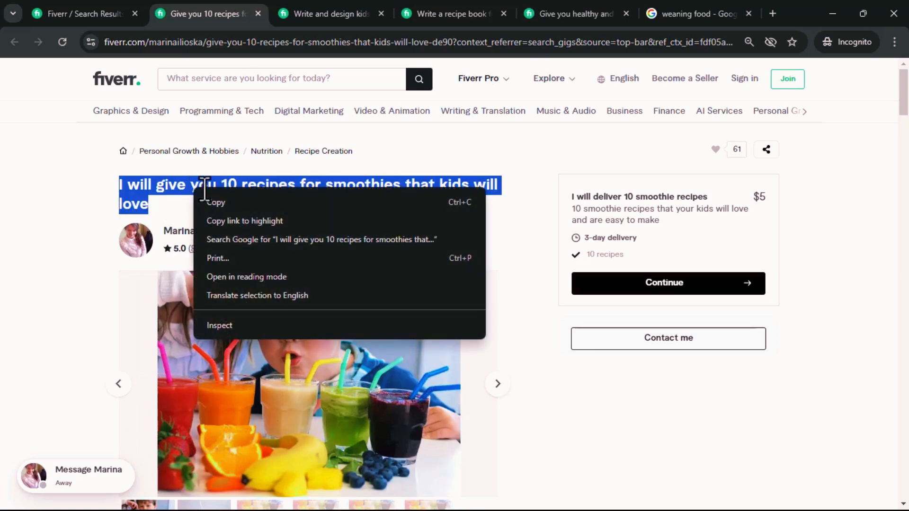
{"action": "left_click", "coordinate": [218, 206]}
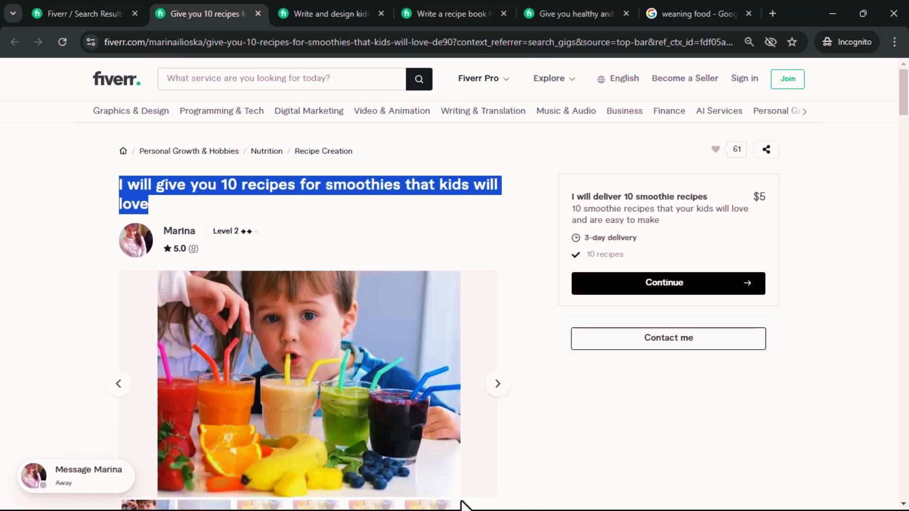
Switch to Notepad and replace all text in the Certificate document with the copied smoothie gig title
{"action": "key", "text": "super"}
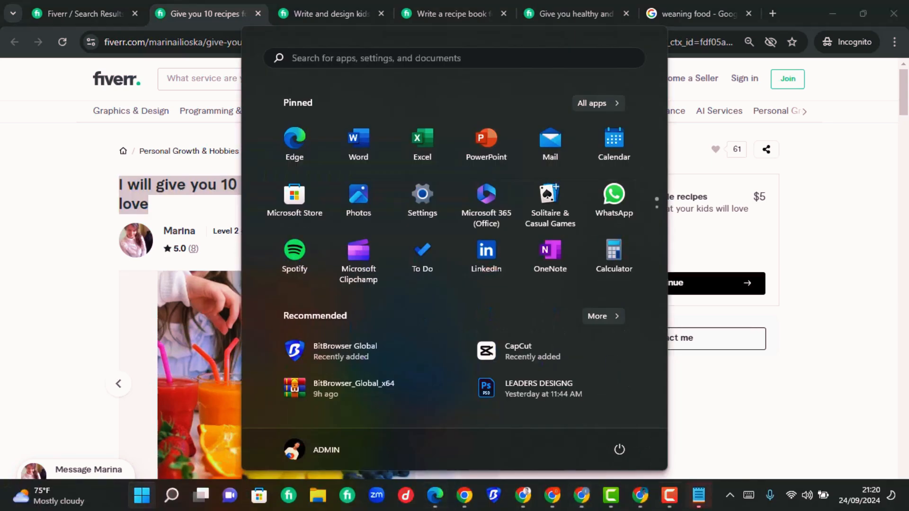
{"action": "left_click", "coordinate": [698, 497]}
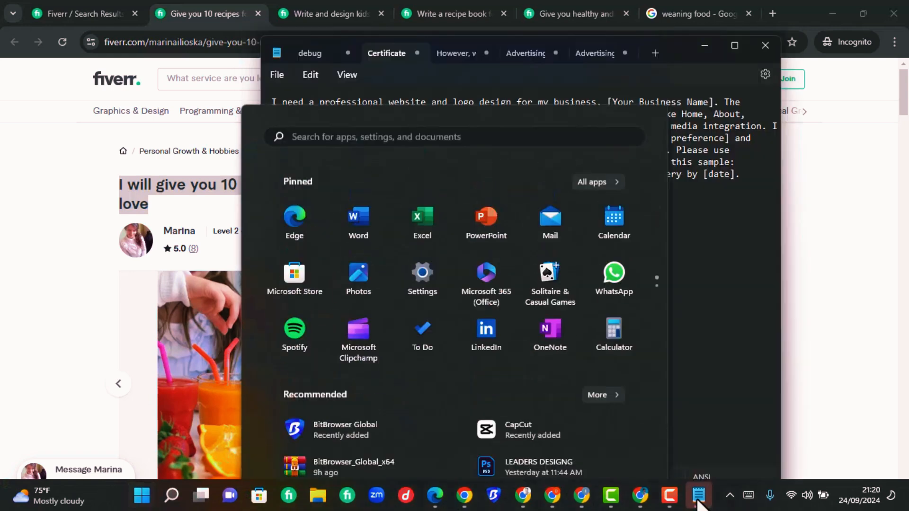
{"action": "key", "text": "ctrl+a"}
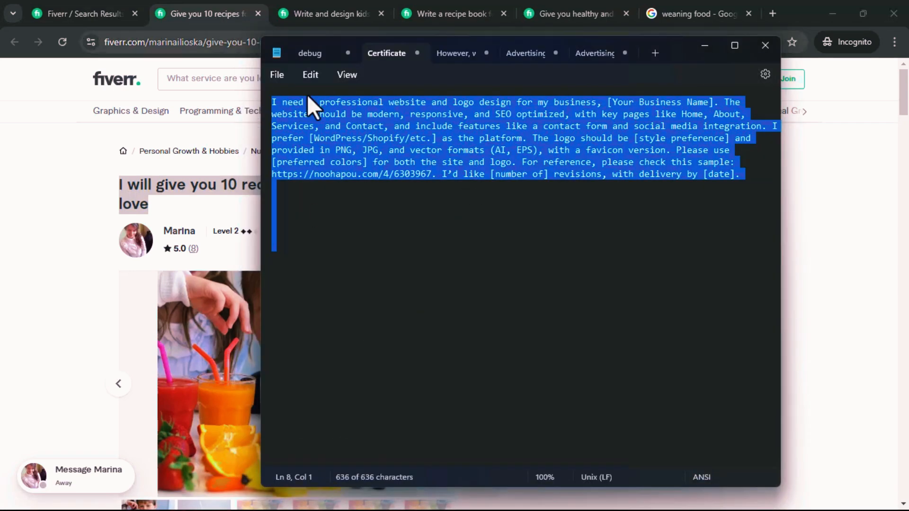
{"action": "key", "text": "Delete"}
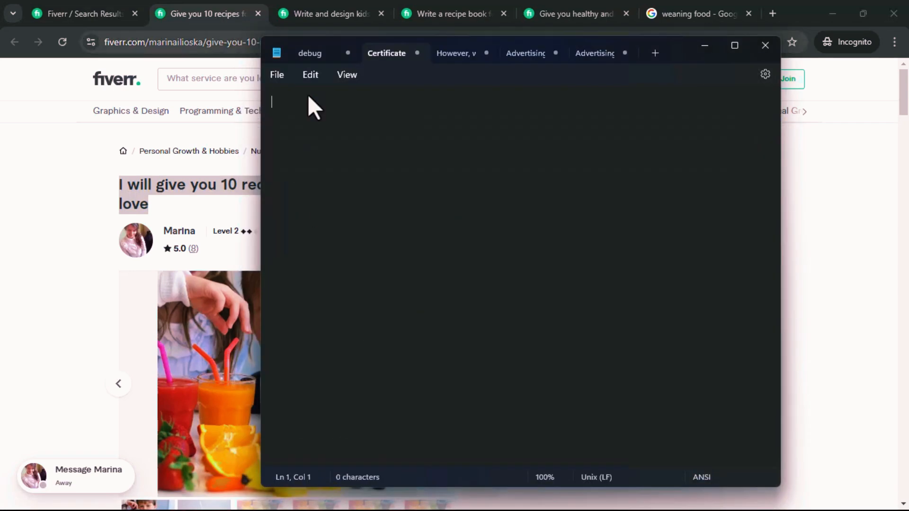
{"action": "right_click", "coordinate": [290, 119]}
{"action": "left_click", "coordinate": [322, 219]}
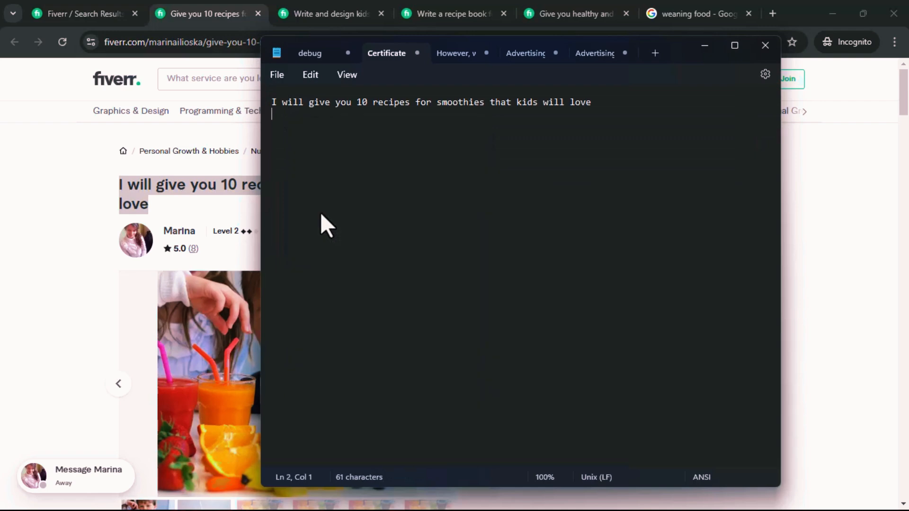
Copy the title "I will write and design kids smoothie and healthy kids recipes for you" from its gig and paste it on Notepad's second line
{"action": "left_click", "coordinate": [297, 14]}
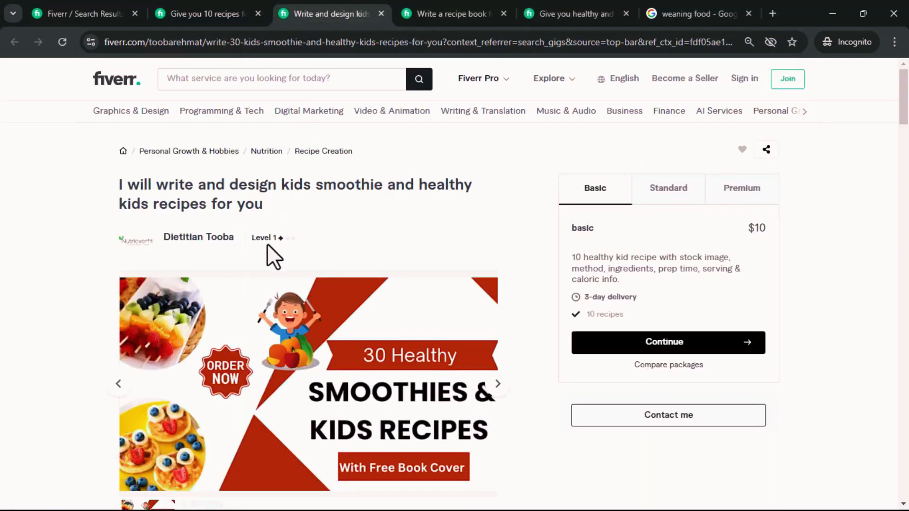
{"action": "mouse_move", "coordinate": [268, 239]}
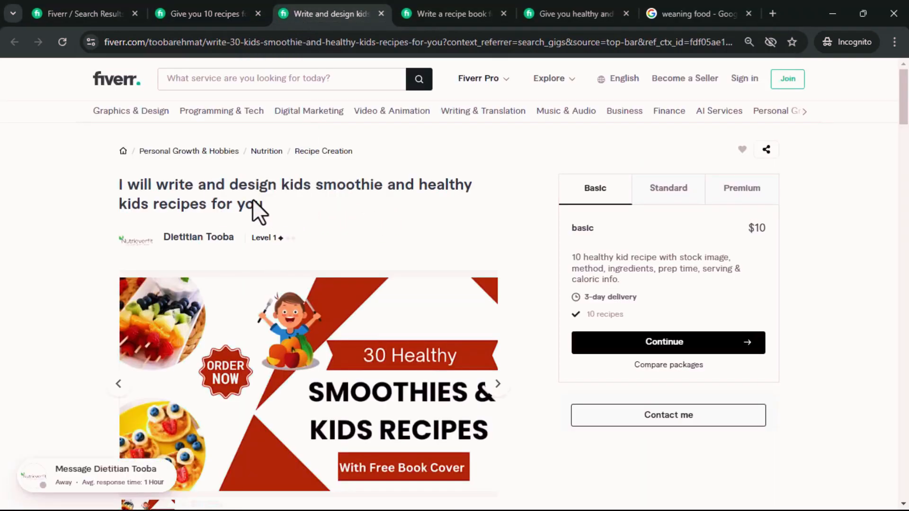
{"action": "left_click_drag", "start_coordinate": [264, 204], "coordinate": [115, 183]}
{"action": "right_click", "coordinate": [154, 198]}
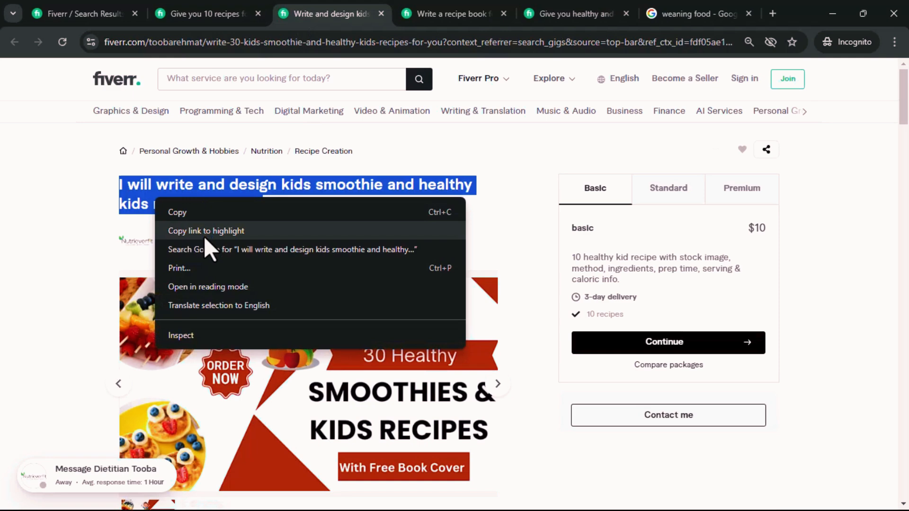
{"action": "left_click", "coordinate": [183, 206]}
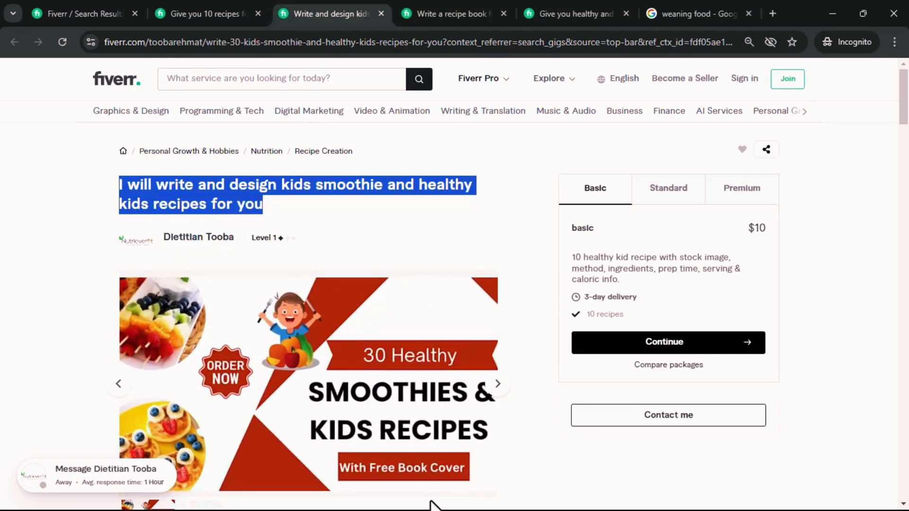
{"action": "key", "text": "super"}
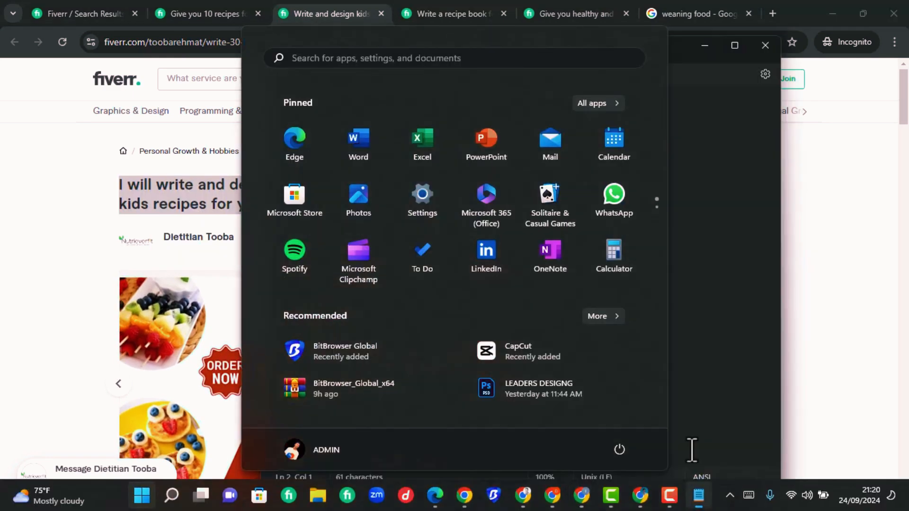
{"action": "left_click", "coordinate": [699, 495]}
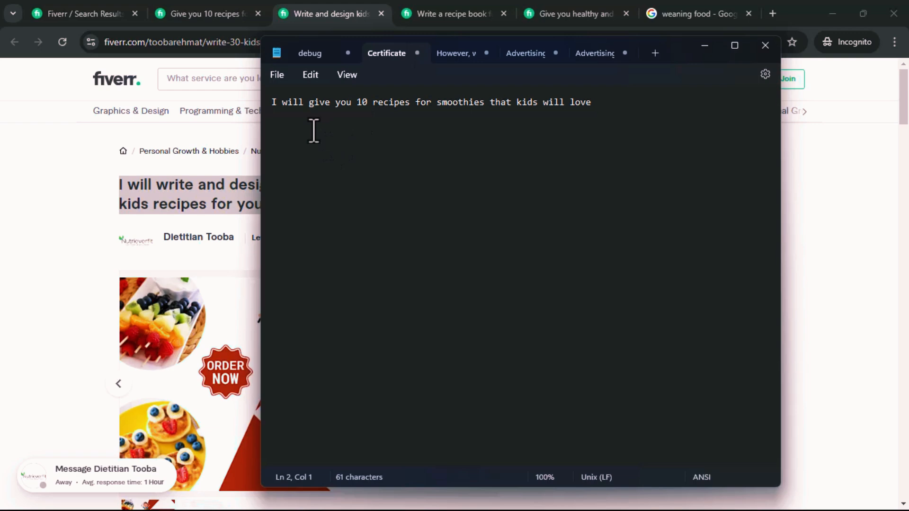
{"action": "key", "text": "ctrl+v"}
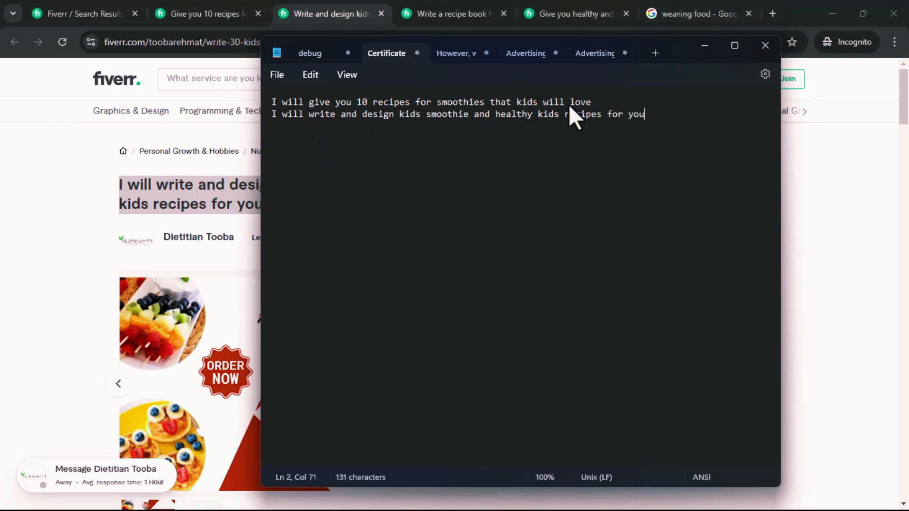
Copy the gig title "I will write a recipe book for kids who love to cook" and paste it as the third line of the Notepad list
{"action": "left_click", "coordinate": [441, 4]}
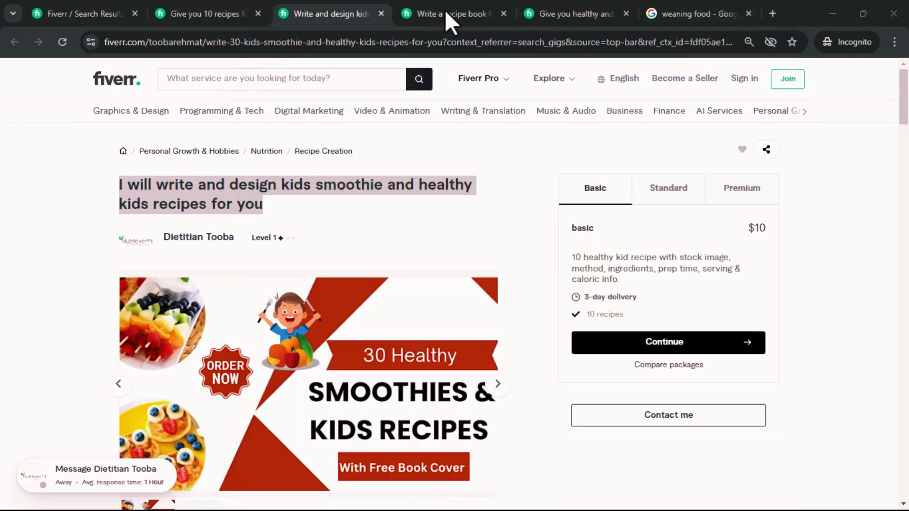
{"action": "left_click", "coordinate": [445, 9]}
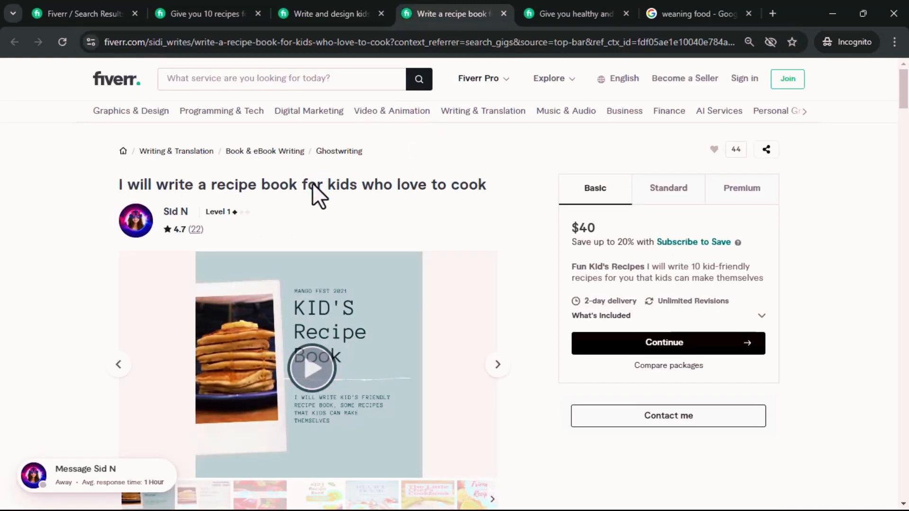
{"action": "triple_click", "coordinate": [183, 186]}
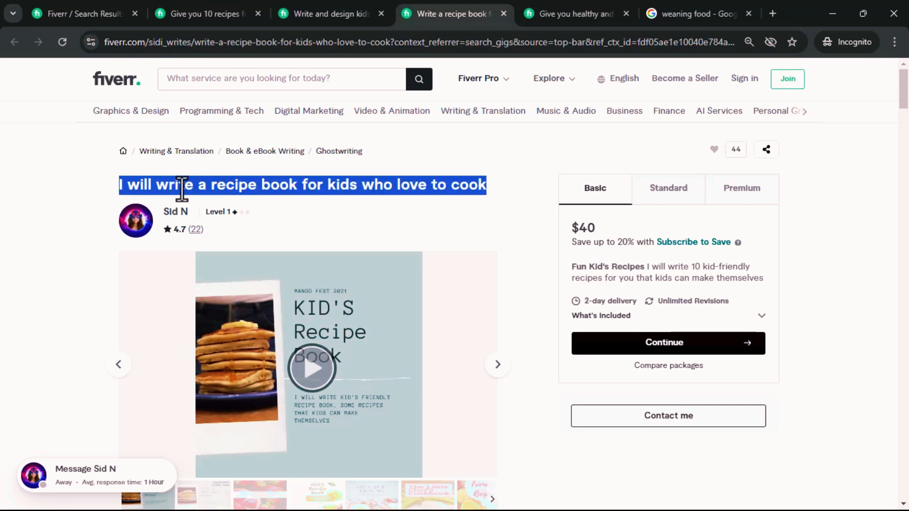
{"action": "right_click", "coordinate": [147, 185]}
{"action": "left_click", "coordinate": [189, 198]}
{"action": "key", "text": "super"}
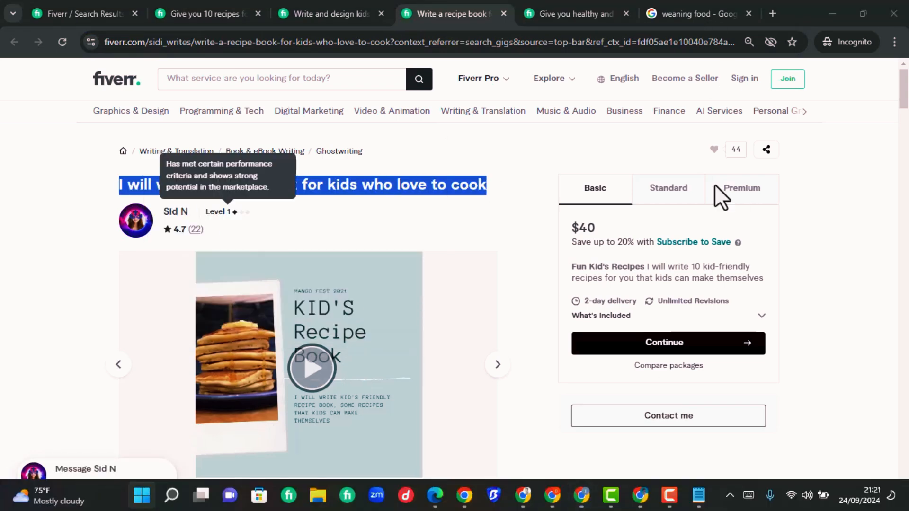
{"action": "left_click", "coordinate": [699, 495]}
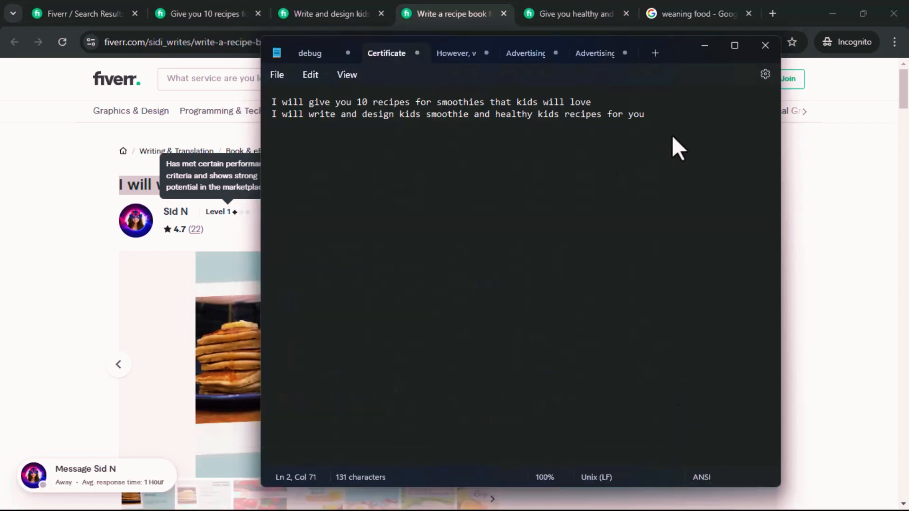
{"action": "key", "text": "Return"}
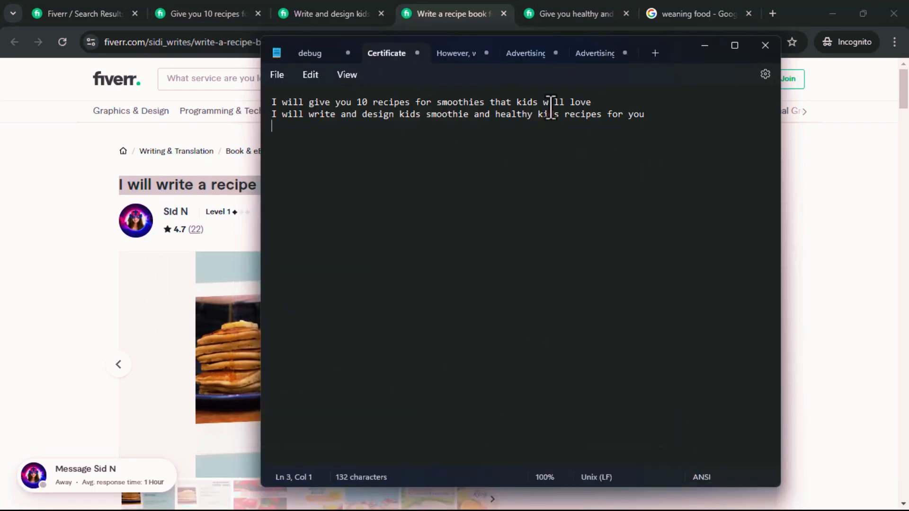
{"action": "key", "text": "ctrl+v"}
{"action": "key", "text": "Return"}
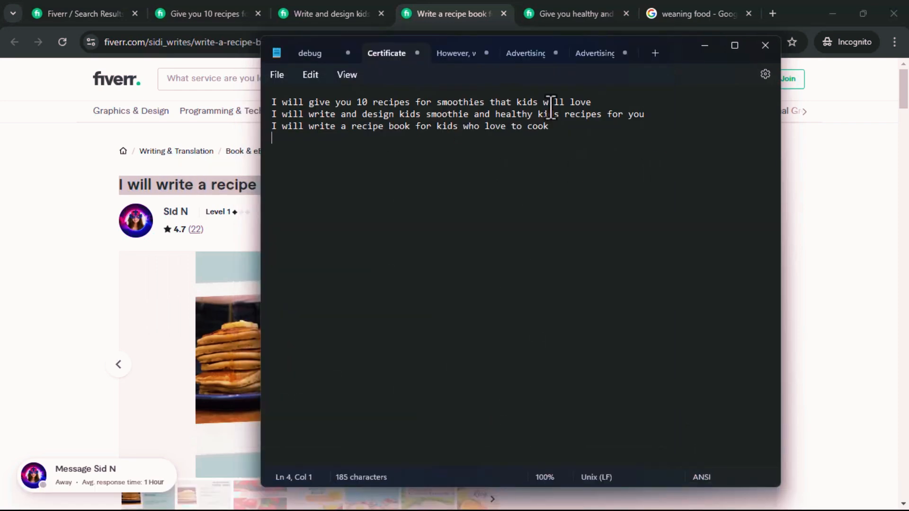
Copy the full title of the weaning food recipes gig, minimize that browser window, and paste the title as Notepad's fourth line
{"action": "left_click", "coordinate": [564, 3]}
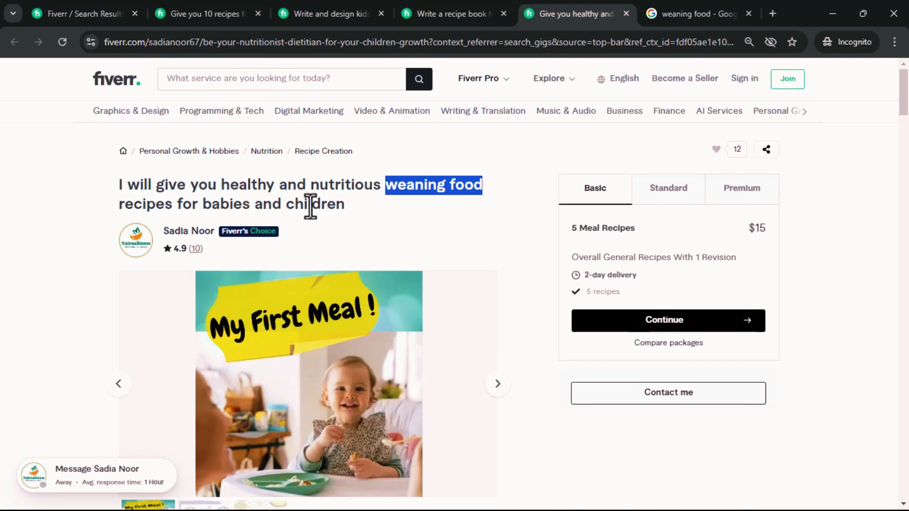
{"action": "left_click", "coordinate": [353, 208]}
{"action": "mouse_move", "coordinate": [330, 229]}
{"action": "left_mouse_down"}
{"action": "mouse_move", "coordinate": [128, 187]}
{"action": "mouse_move", "coordinate": [108, 192]}
{"action": "left_mouse_up"}
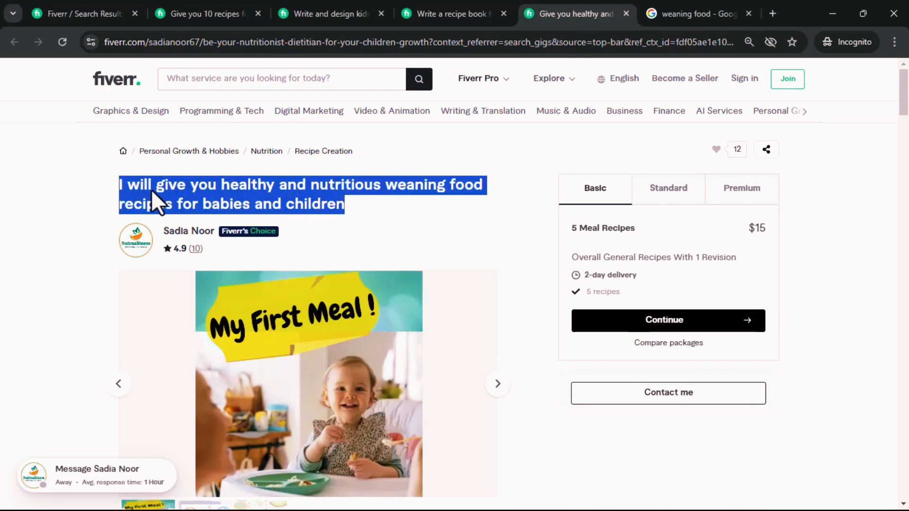
{"action": "right_click", "coordinate": [161, 202]}
{"action": "left_click", "coordinate": [166, 204]}
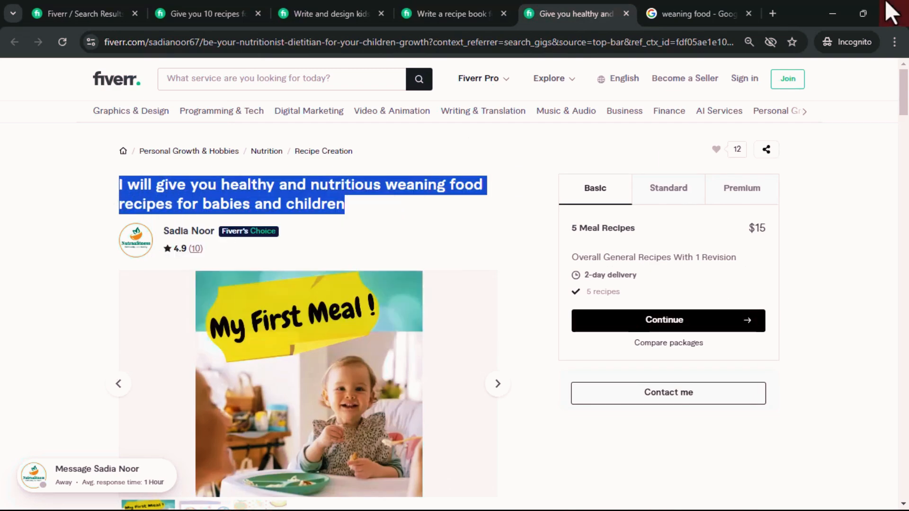
{"action": "left_click", "coordinate": [841, 9]}
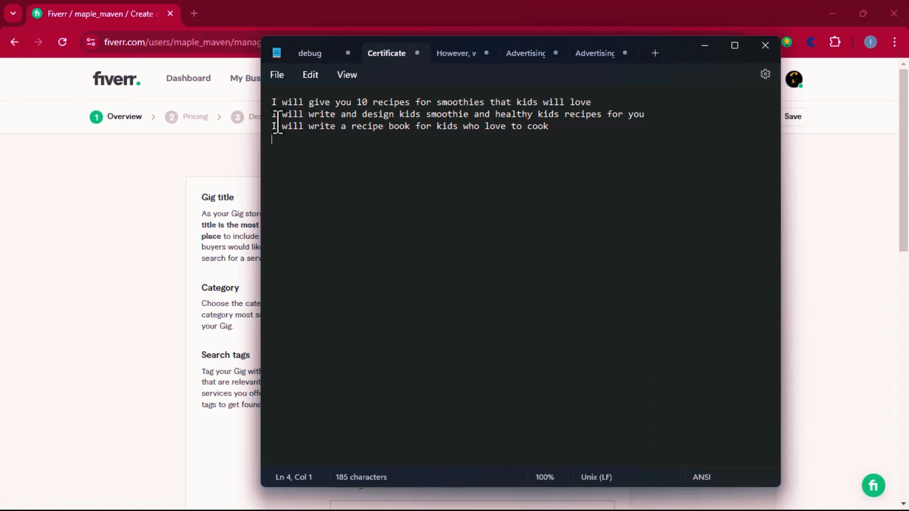
{"action": "key", "text": "ctrl+v"}
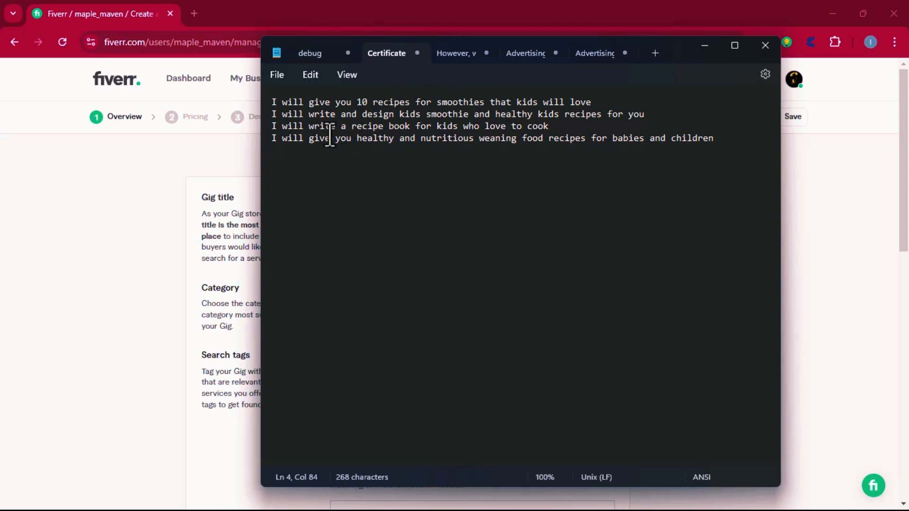
Add the keyword line "smoothies, kids that cook, , weaning food" beneath the four titles, separated by a blank line
{"action": "left_click", "coordinate": [319, 191]}
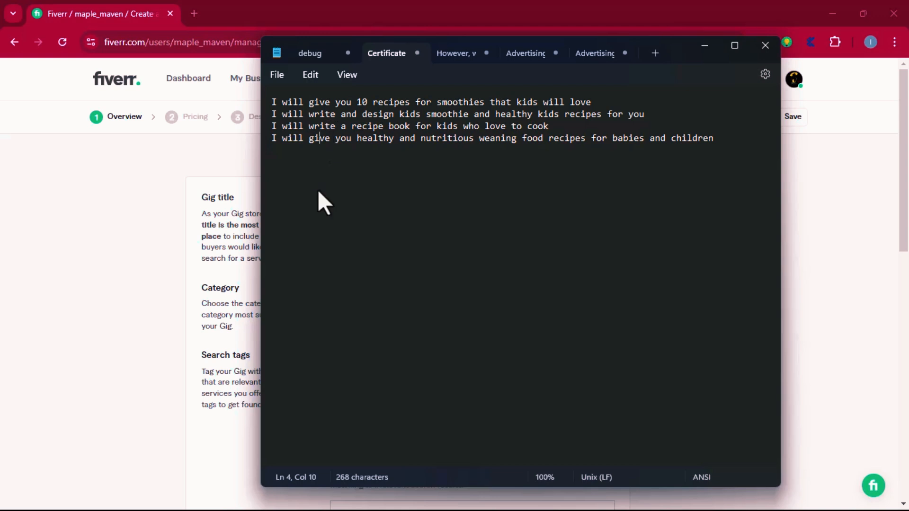
{"action": "left_click", "coordinate": [730, 151]}
{"action": "key", "text": "Return"}
{"action": "key", "text": "Return"}
{"action": "type", "text": "smo"}
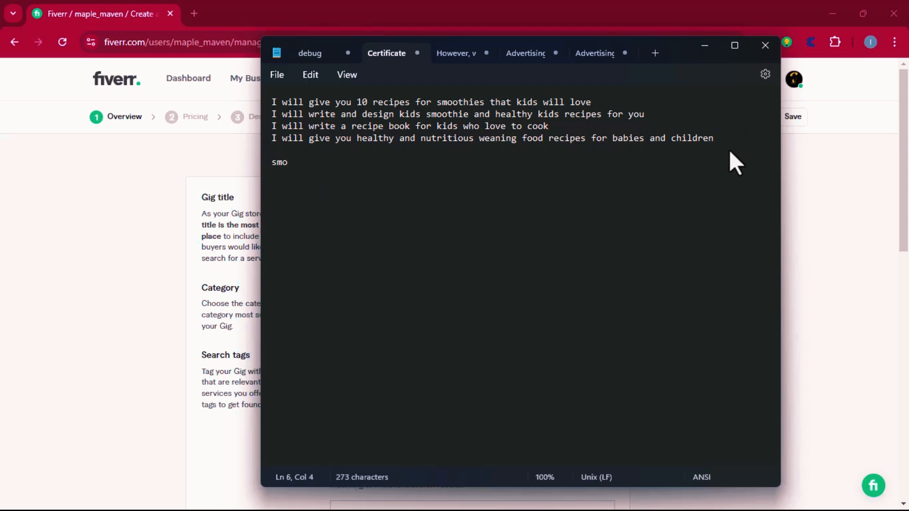
{"action": "type", "text": "othies,"}
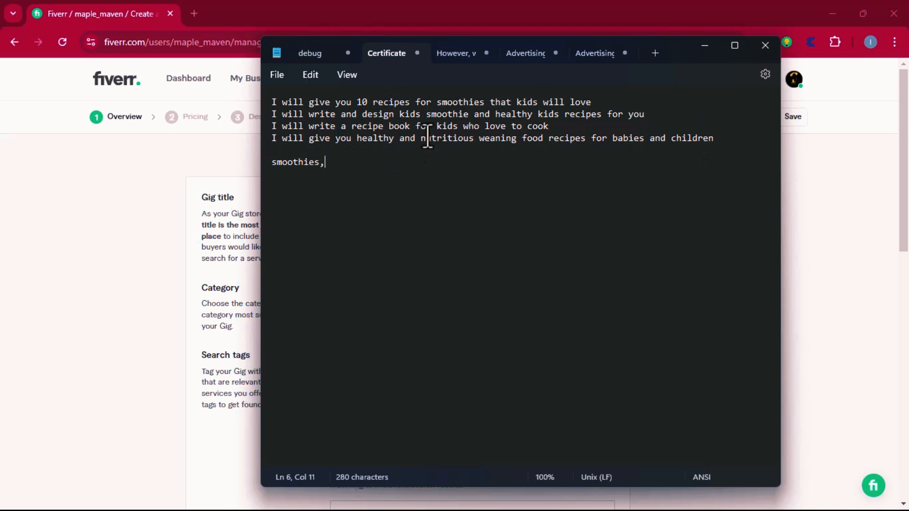
{"action": "type", "text": "kids that co"}
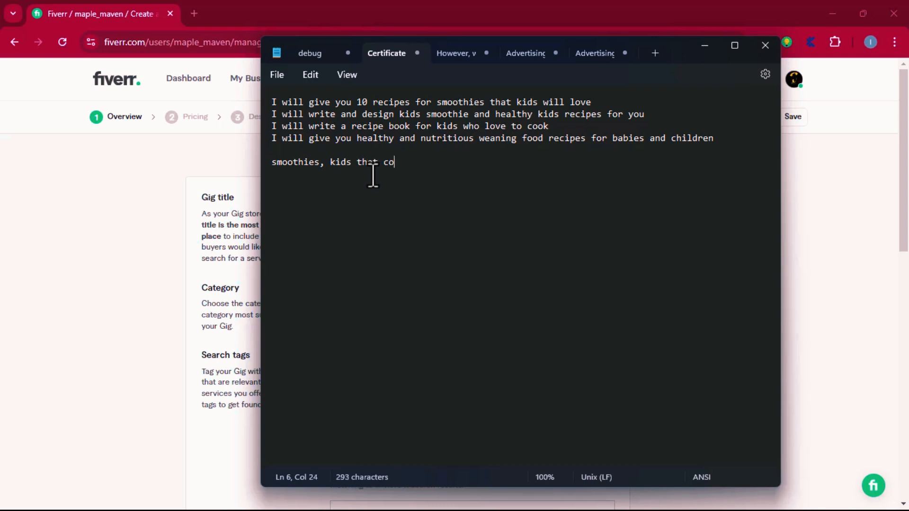
{"action": "type", "text": "ok, , weaning food"}
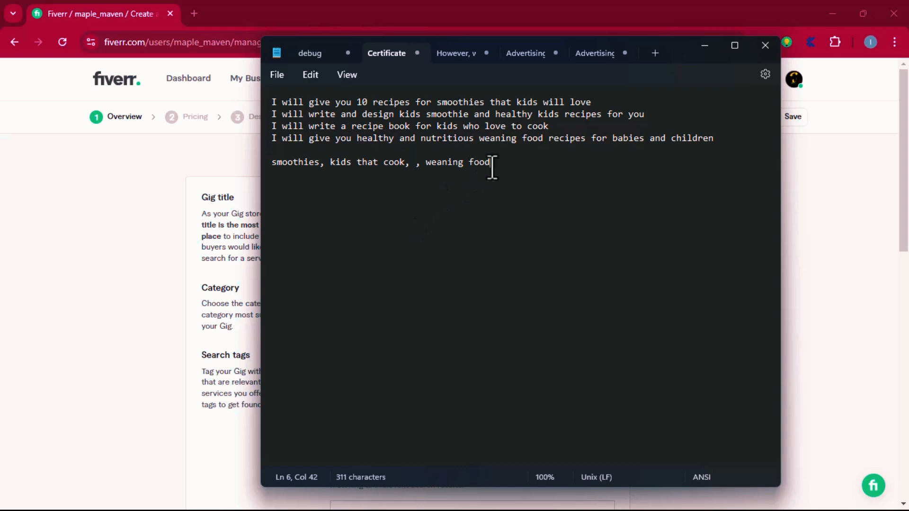
{"action": "left_click_drag", "start_coordinate": [493, 165], "coordinate": [271, 171]}
{"action": "double_click", "coordinate": [514, 139]}
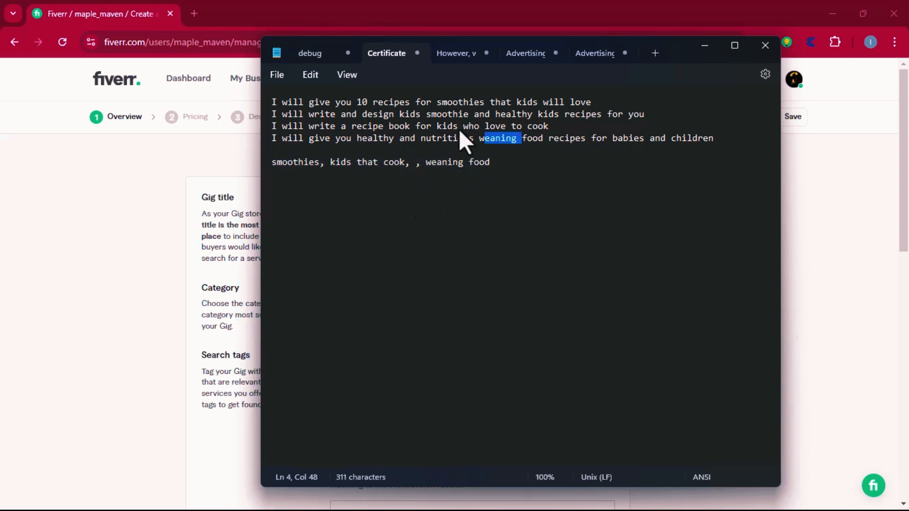
{"action": "left_click_drag", "start_coordinate": [459, 131], "coordinate": [329, 110]}
{"action": "left_click", "coordinate": [326, 111]}
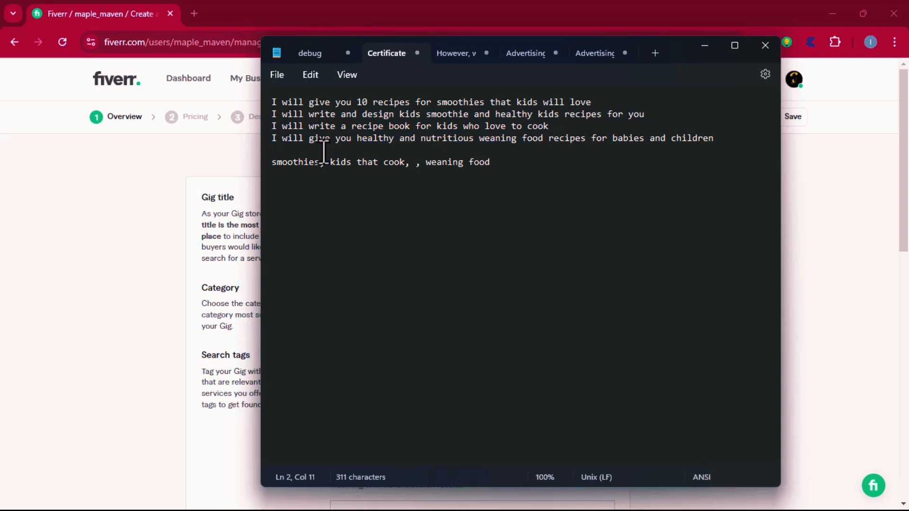
Start a title draft reading "I will create kids smoothies" below the keyword line, leaving a blank line between them
{"action": "left_click", "coordinate": [505, 161]}
{"action": "key", "text": "Return"}
{"action": "key", "text": "Return"}
{"action": "type", "text": "I wi"}
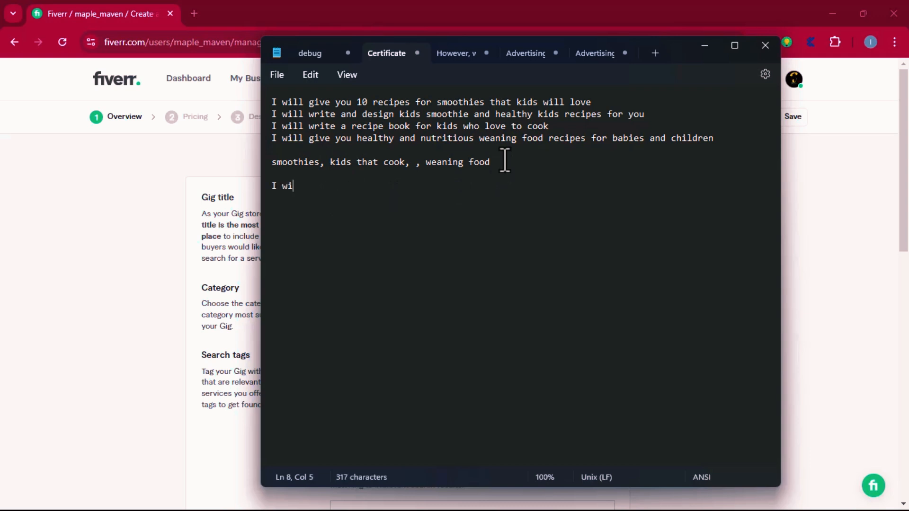
{"action": "type", "text": "ll c"}
{"action": "type", "text": "ate "}
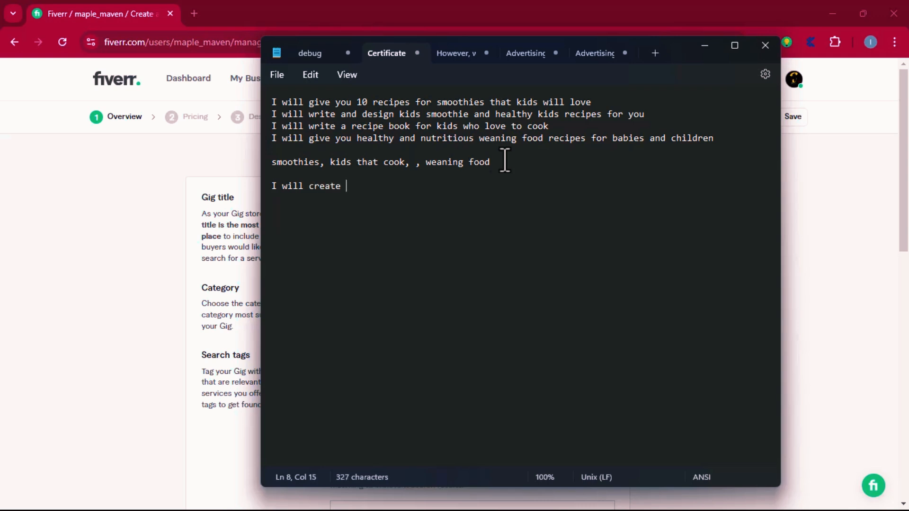
{"action": "type", "text": "kids smoothies"}
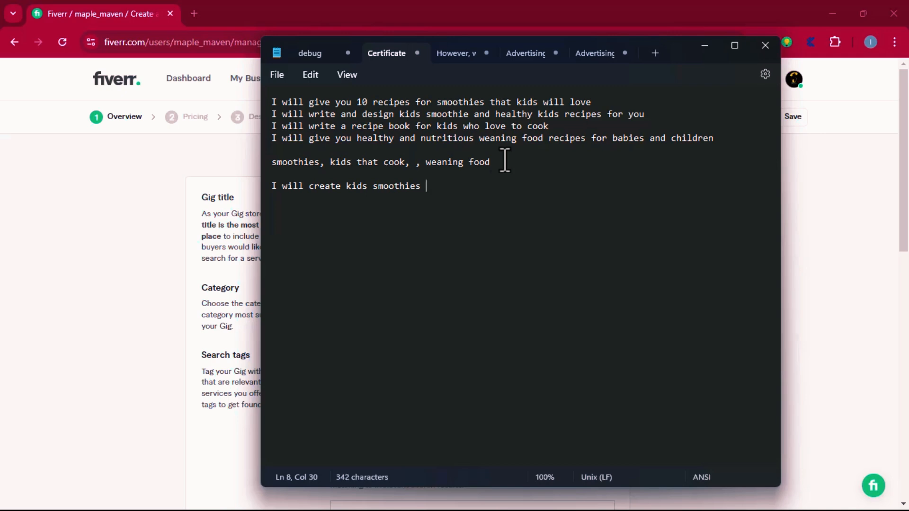
Remove the word "kids" before "smoothies" in the draft title
{"action": "key", "text": "Left"}
{"action": "key", "text": "Left"}
{"action": "key", "text": "Left"}
{"action": "key", "text": "Left"}
{"action": "key", "text": "Left"}
{"action": "key", "text": "Left"}
{"action": "key", "text": "Left"}
{"action": "key", "text": "Left"}
{"action": "key", "text": "BackSpace"}
{"action": "key", "text": "BackSpace"}
{"action": "key", "text": "BackSpace"}
{"action": "key", "text": "BackSpace"}
{"action": "key", "text": "BackSpace"}
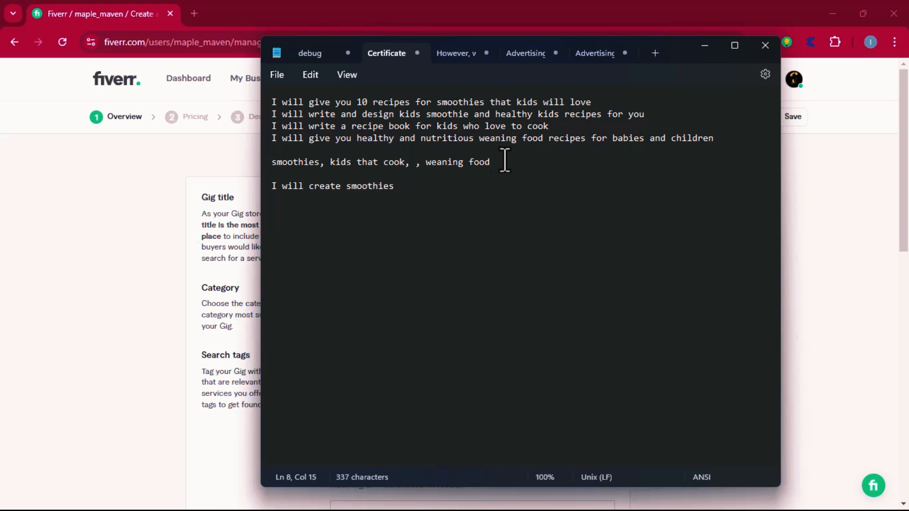
Complete the draft title by adding "for kids that cook and weaning food" after "smoothies"
{"action": "key", "text": "Right"}
{"action": "key", "text": "Right"}
{"action": "key", "text": "Right"}
{"action": "key", "text": "Right"}
{"action": "key", "text": "Right"}
{"action": "key", "text": "Right"}
{"action": "key", "text": "Right"}
{"action": "key", "text": "Right"}
{"action": "key", "text": "Right"}
{"action": "type", "text": "for kids that coook"}
{"action": "key", "text": "BackSpace"}
{"action": "key", "text": "BackSpace"}
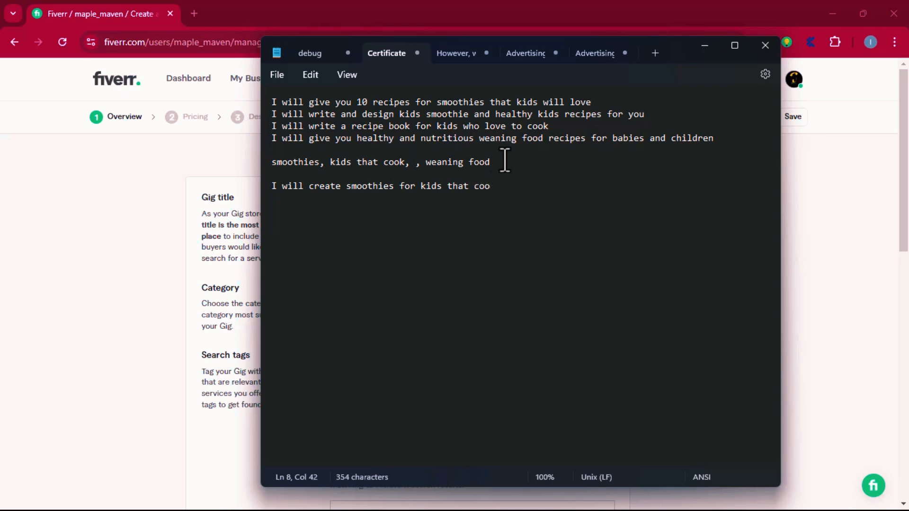
{"action": "type", "text": "k and weaning food"}
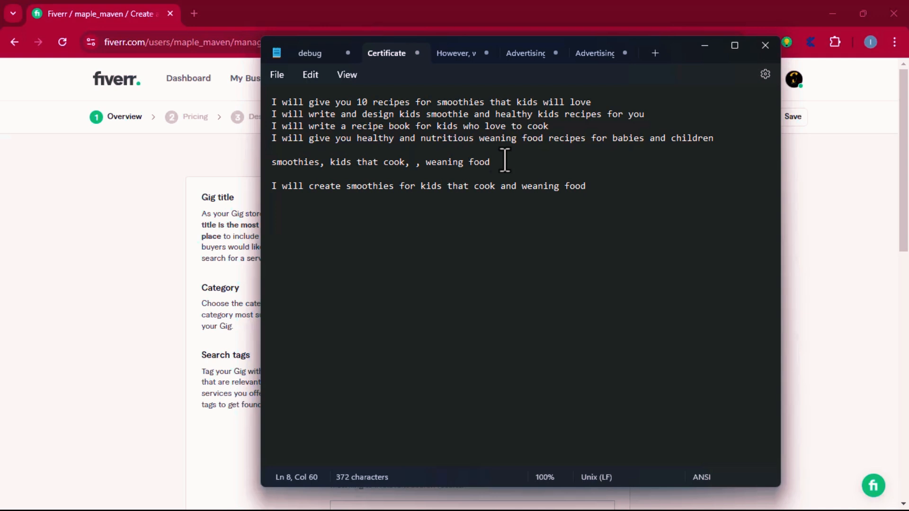
Write a second draft title on the next line: "I will write cookbook for kids smoothies and weaning food"
{"action": "key", "text": "Return"}
{"action": "type", "text": "Iwil"}
{"action": "key", "text": "BackSpace"}
{"action": "key", "text": "BackSpace"}
{"action": "key", "text": "BackSpace"}
{"action": "type", "text": "will"}
{"action": "type", "text": " write "}
{"action": "type", "text": "a"}
{"action": "key", "text": "BackSpace"}
{"action": "type", "text": "cookboo"}
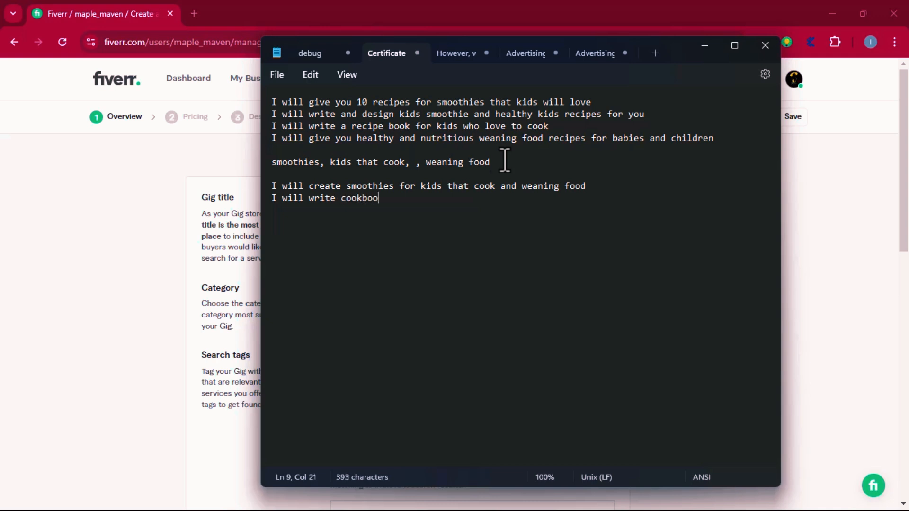
{"action": "type", "text": "k for kids smoothis"}
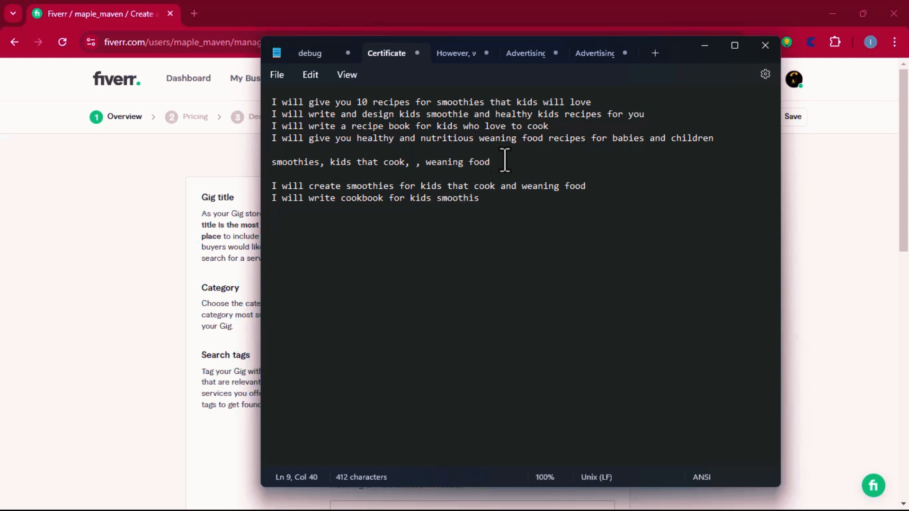
{"action": "key", "text": "BackSpace"}
{"action": "type", "text": "es and wean"}
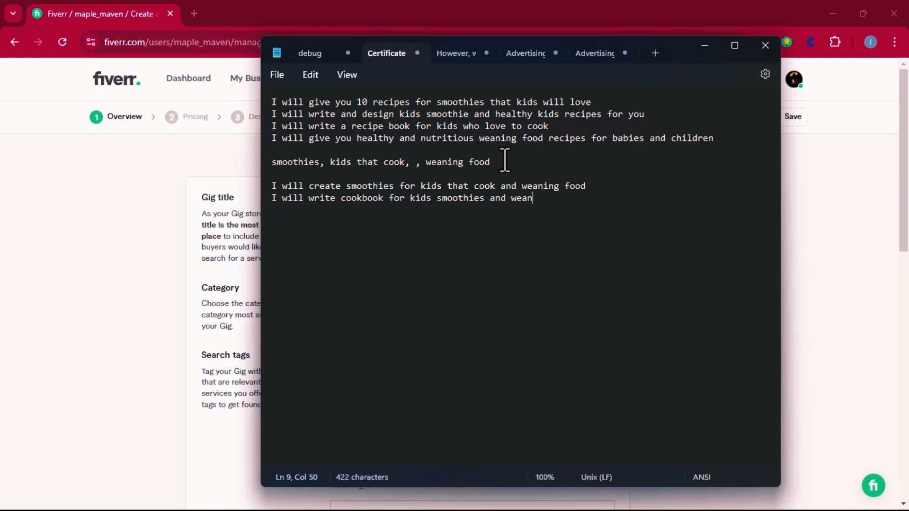
{"action": "type", "text": "ing food"}
Copy "create smoothies for kids that cook and weaning food" from the first draft and paste it as the gig title on Fiverr
{"action": "left_click_drag", "start_coordinate": [605, 186], "coordinate": [307, 182]}
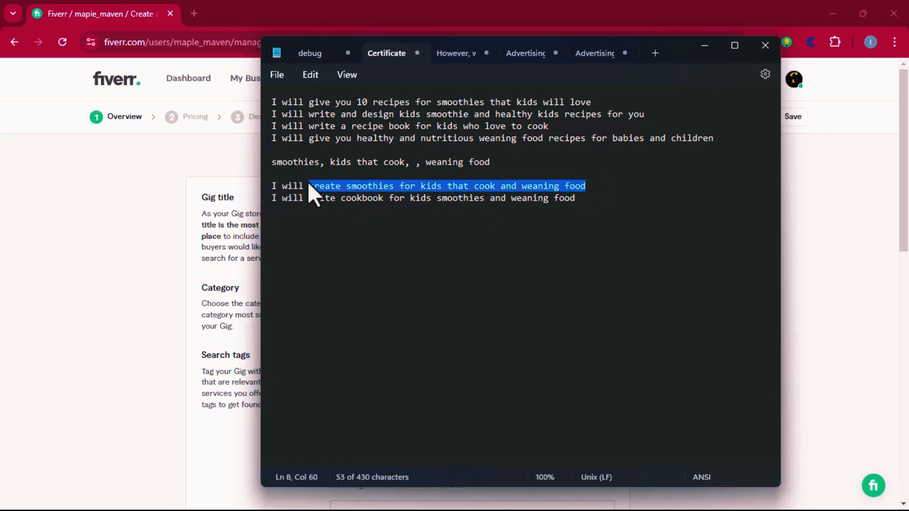
{"action": "right_click", "coordinate": [331, 194]}
{"action": "left_click", "coordinate": [353, 251]}
{"action": "left_click", "coordinate": [169, 256]}
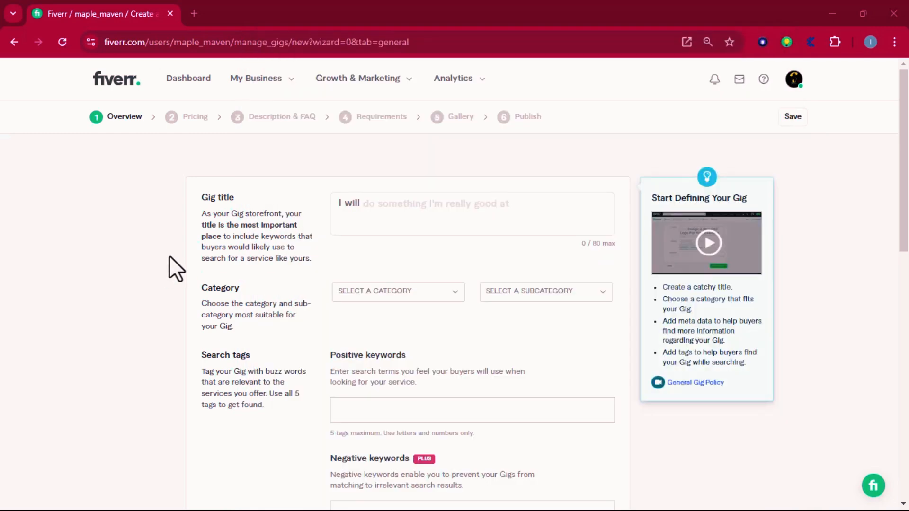
{"action": "left_click", "coordinate": [432, 213]}
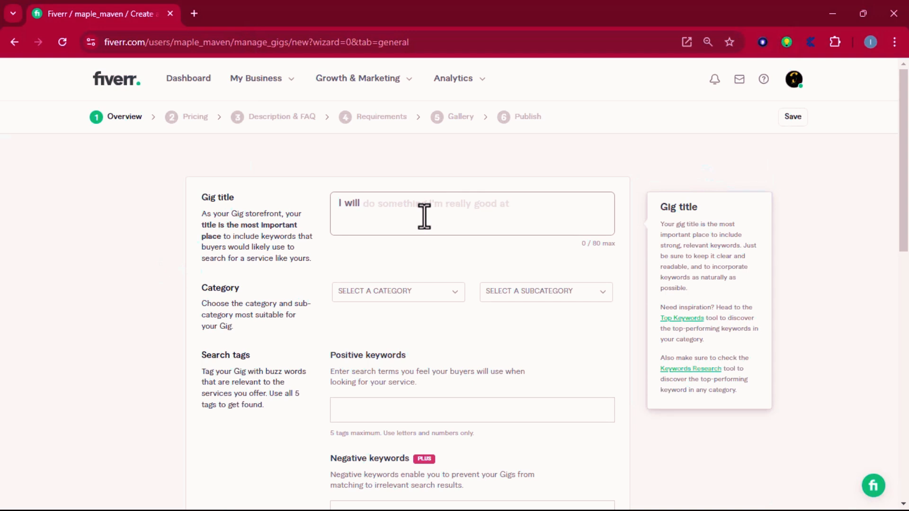
{"action": "key", "text": "ctrl+v"}
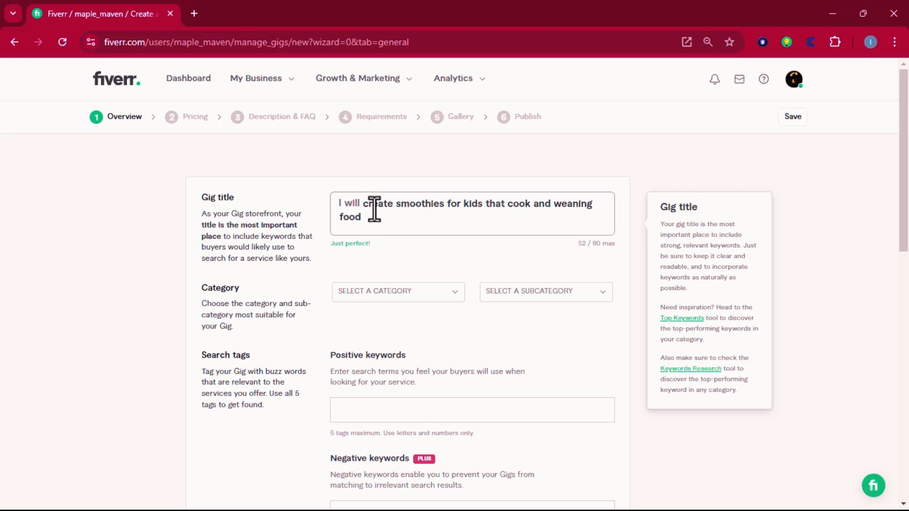
Set the gig's category to Personal Growth & Hobbies
{"action": "left_click", "coordinate": [386, 294]}
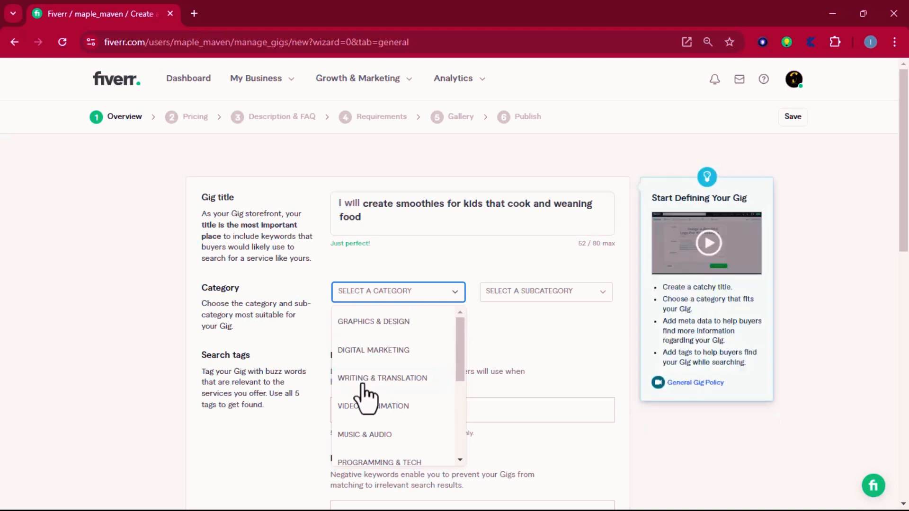
{"action": "scroll", "coordinate": [402, 368], "scroll_direction": "down", "scroll_amount": 5}
{"action": "scroll", "coordinate": [402, 374], "scroll_direction": "up", "scroll_amount": 2}
{"action": "scroll", "coordinate": [398, 389], "scroll_direction": "down", "scroll_amount": 2}
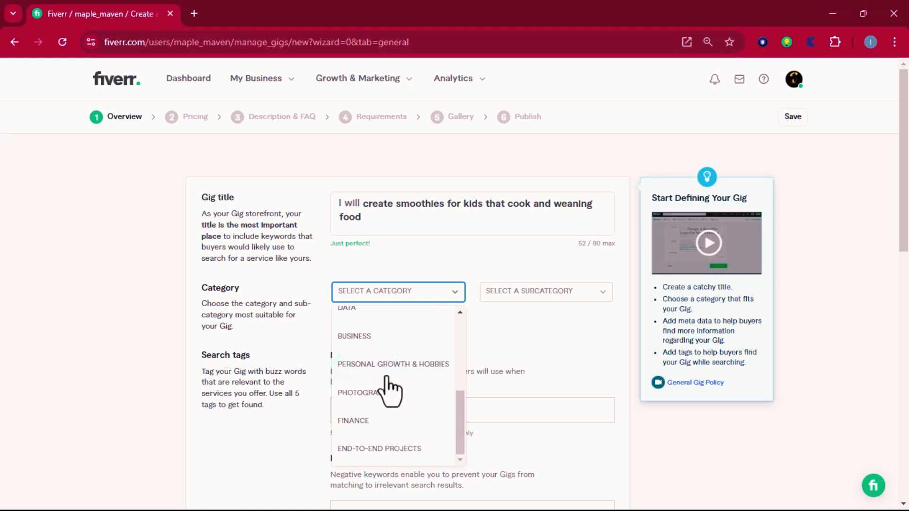
{"action": "left_click", "coordinate": [379, 365]}
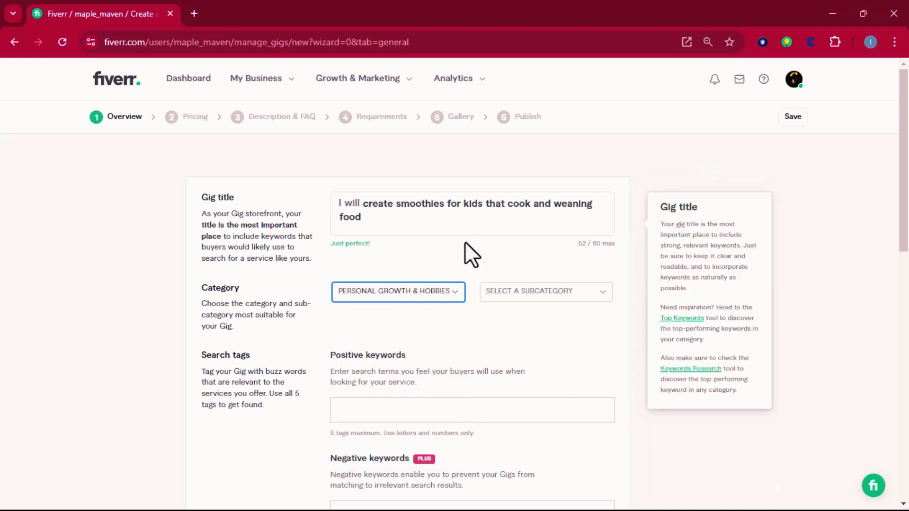
Look through the available subcategories of Personal Growth & Hobbies for one that suits the gig
{"action": "left_click", "coordinate": [508, 292]}
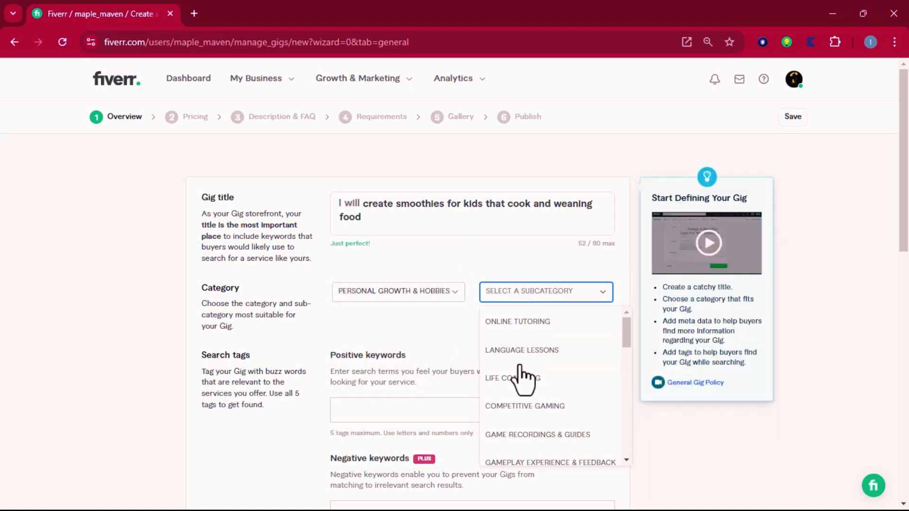
{"action": "scroll", "coordinate": [523, 380], "scroll_direction": "down", "scroll_amount": 3}
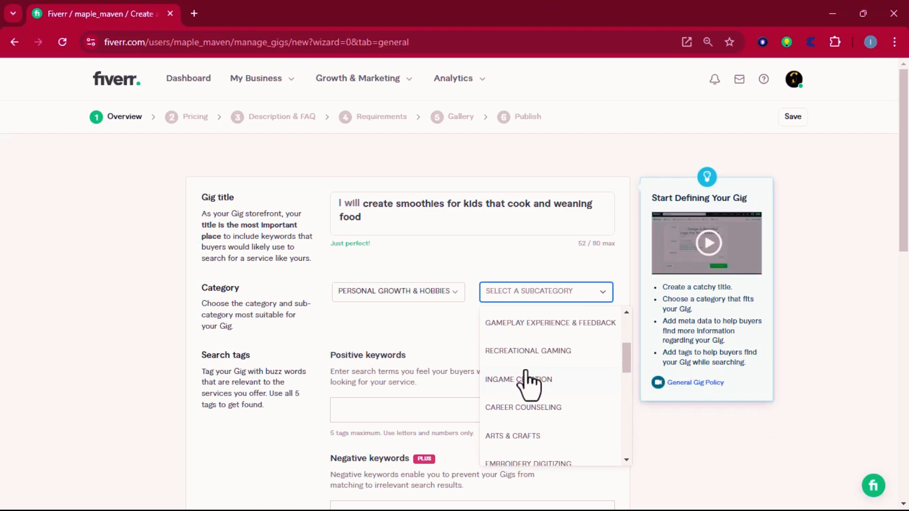
{"action": "scroll", "coordinate": [523, 396], "scroll_direction": "down", "scroll_amount": 5}
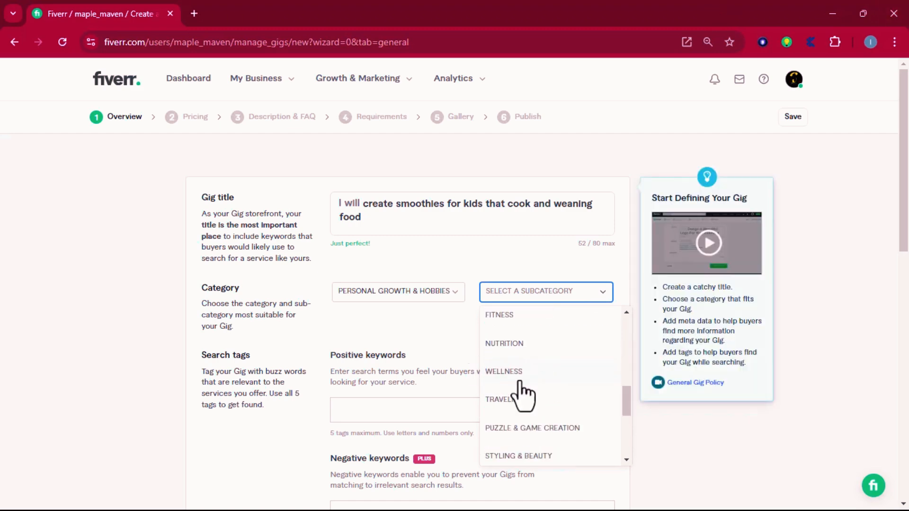
{"action": "scroll", "coordinate": [540, 398], "scroll_direction": "down", "scroll_amount": 3}
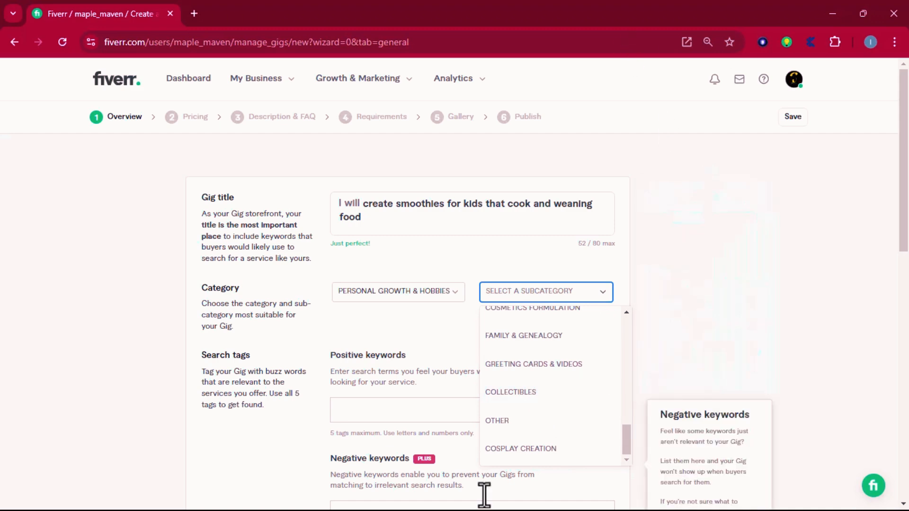
Switch to the incognito browser window, check the category paths of the four competitor gigs, and minimize the window
{"action": "key", "text": "super"}
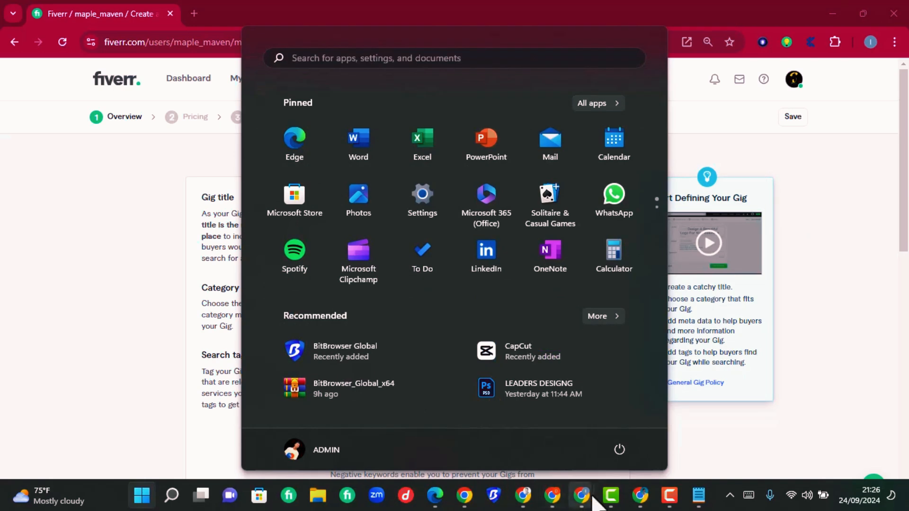
{"action": "mouse_move", "coordinate": [584, 496]}
{"action": "left_click", "coordinate": [638, 445]}
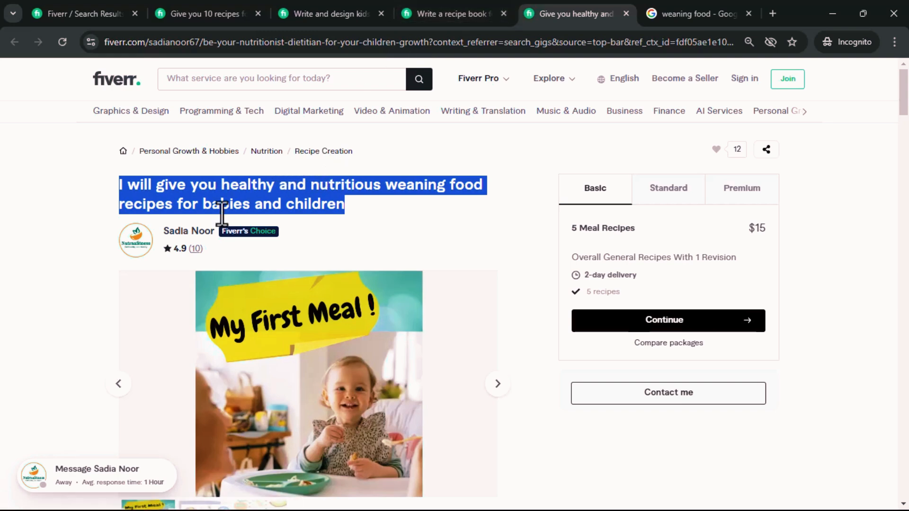
{"action": "left_click", "coordinate": [445, 12]}
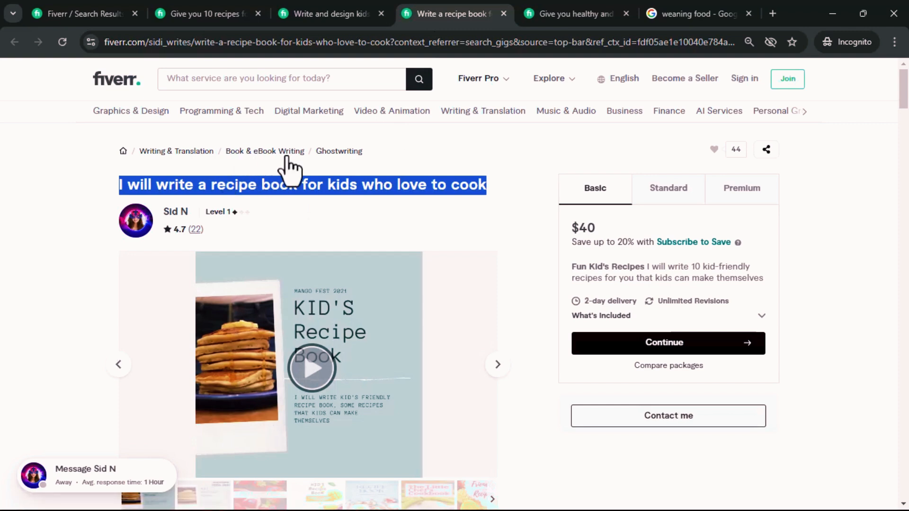
{"action": "left_click", "coordinate": [351, 12]}
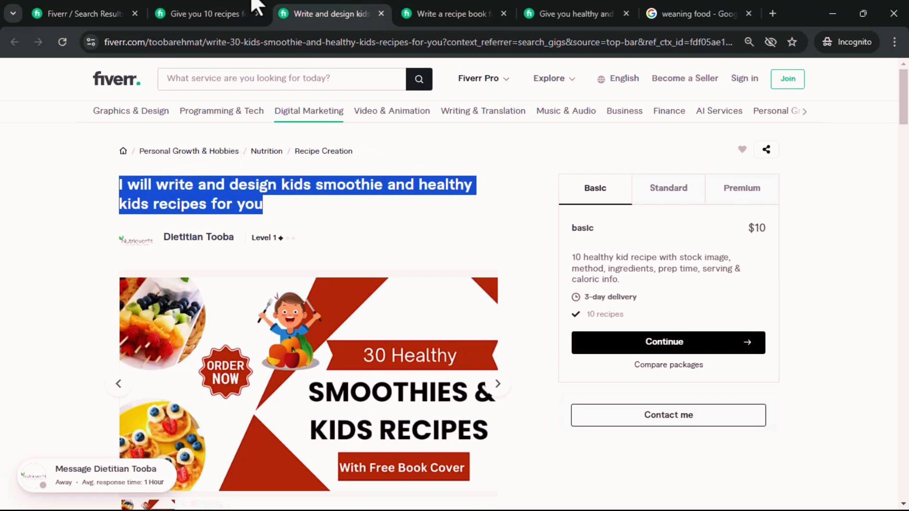
{"action": "left_click", "coordinate": [202, 6]}
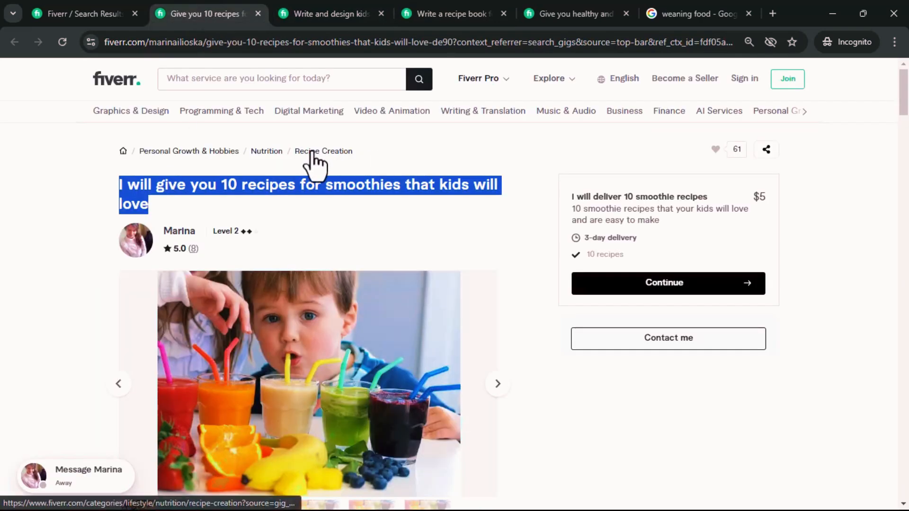
{"action": "left_click", "coordinate": [824, 9]}
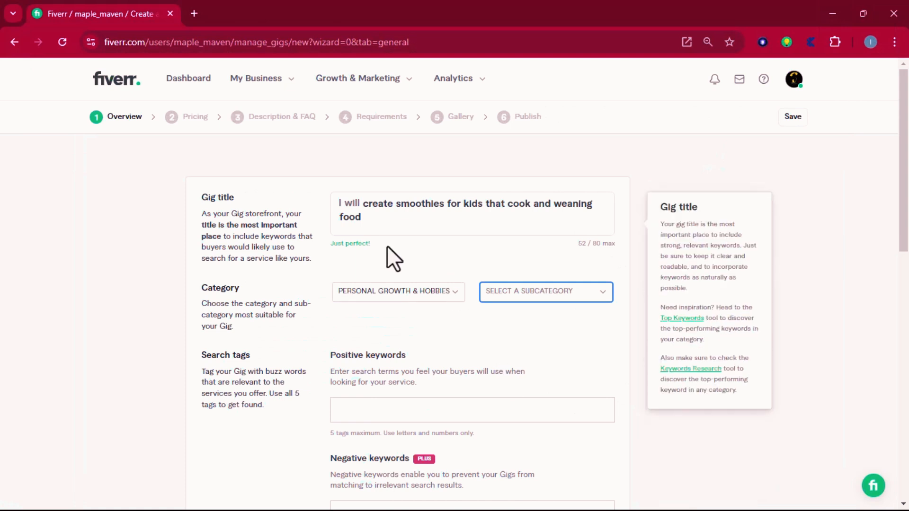
Set the gig's subcategory to Wellness and check the service types it offers
{"action": "left_click_drag", "start_coordinate": [905, 132], "coordinate": [902, 157]}
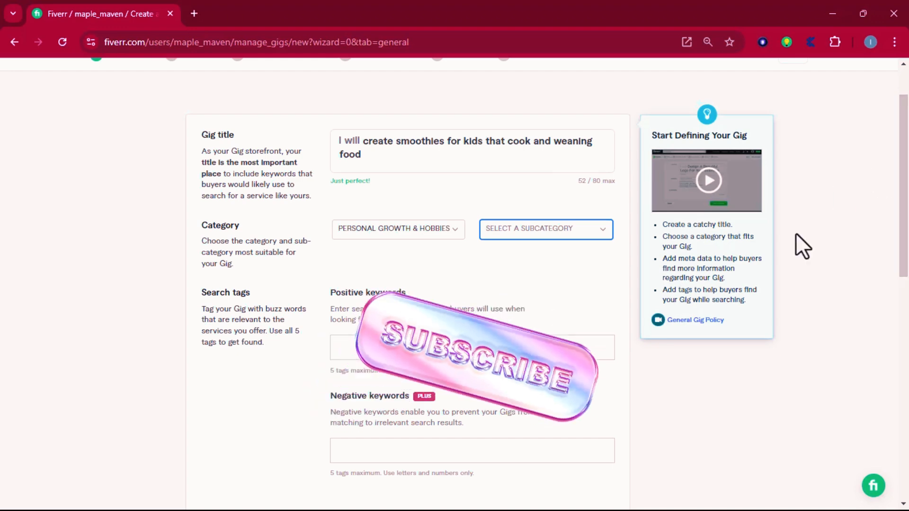
{"action": "left_click", "coordinate": [542, 231]}
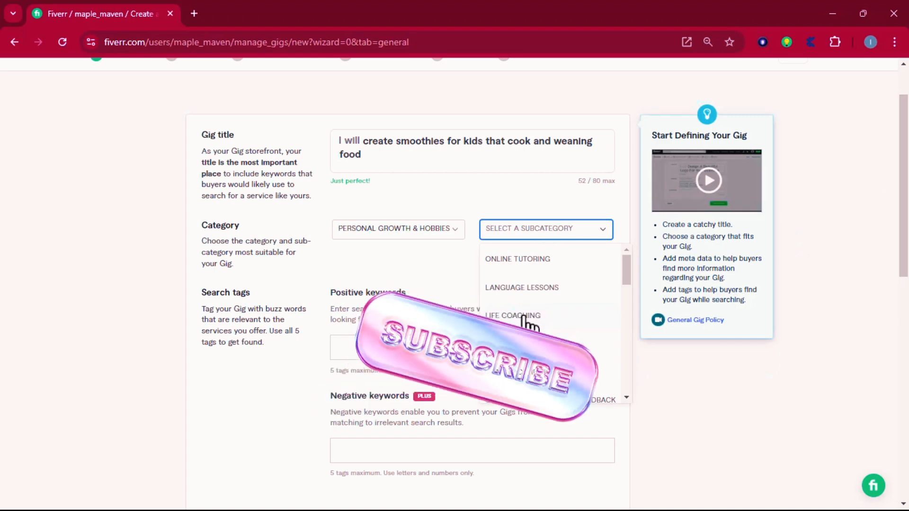
{"action": "scroll", "coordinate": [525, 324], "scroll_direction": "down", "scroll_amount": 6}
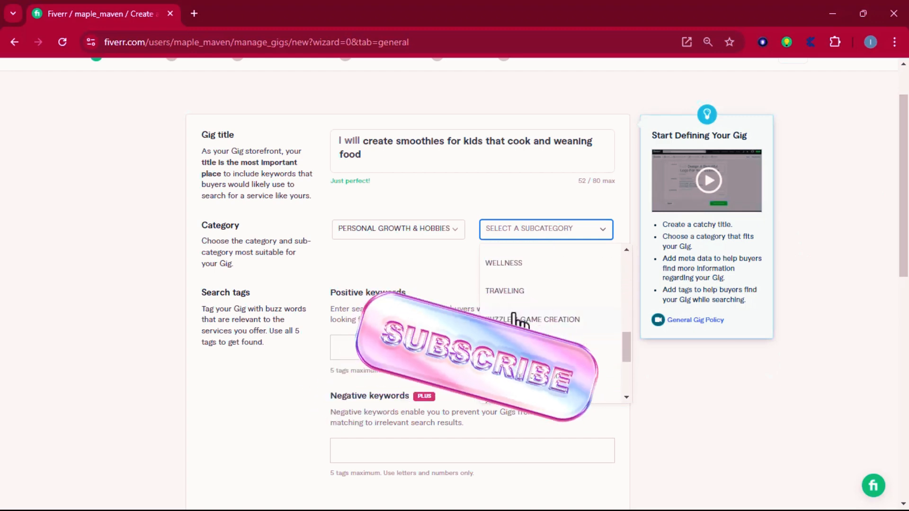
{"action": "left_click", "coordinate": [504, 264]}
{"action": "left_click", "coordinate": [417, 297]}
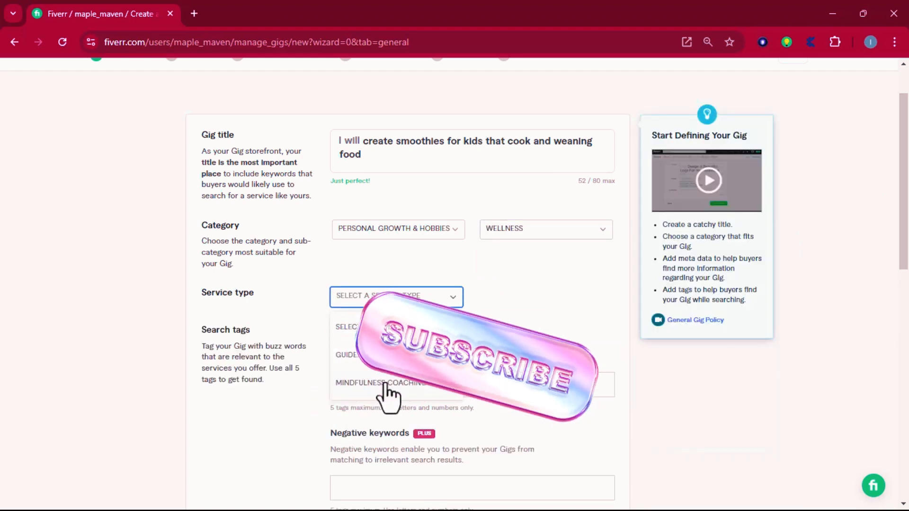
Set the gig's subcategory to Nutrition and the service type to Recipe Creation
{"action": "left_click", "coordinate": [537, 230]}
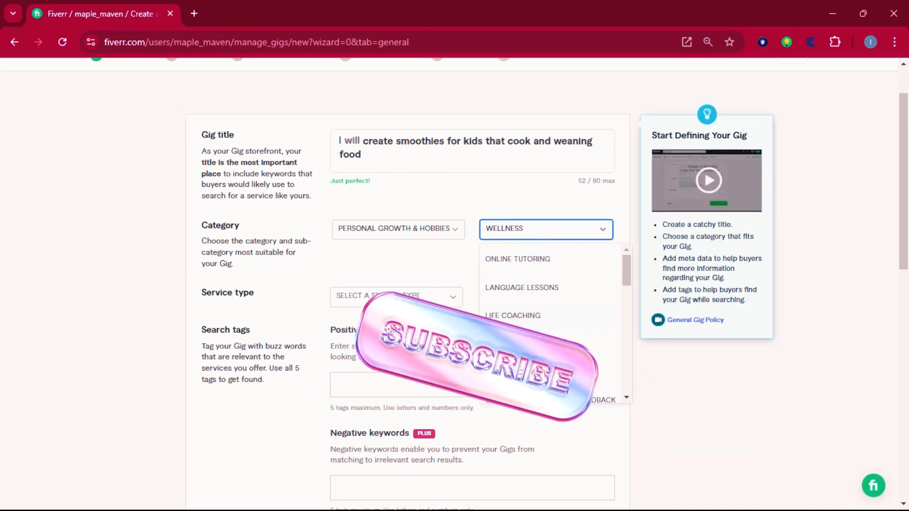
{"action": "left_click_drag", "start_coordinate": [623, 279], "coordinate": [624, 334]}
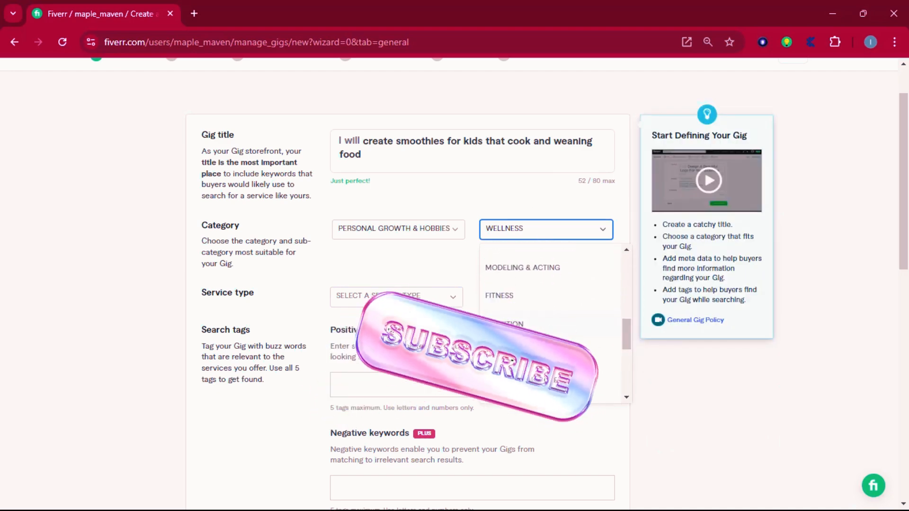
{"action": "left_click", "coordinate": [504, 324]}
{"action": "left_click", "coordinate": [417, 297]}
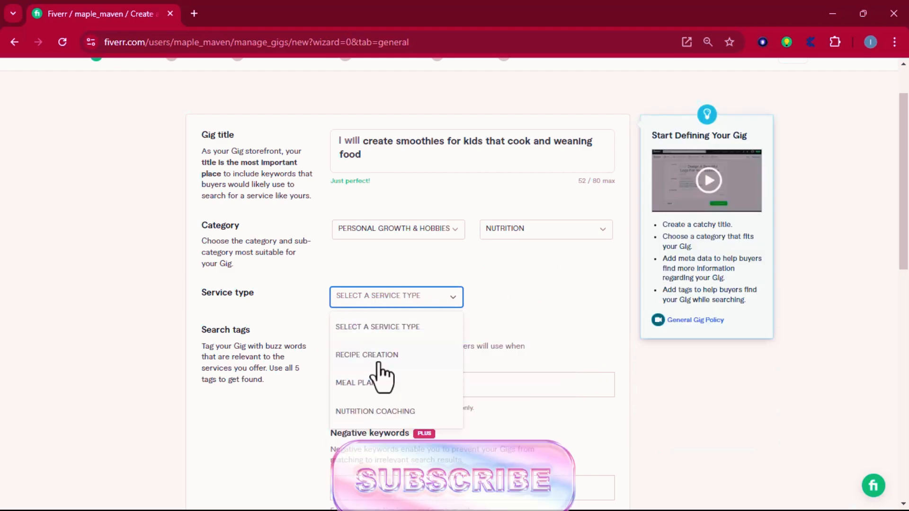
{"action": "left_click", "coordinate": [368, 354]}
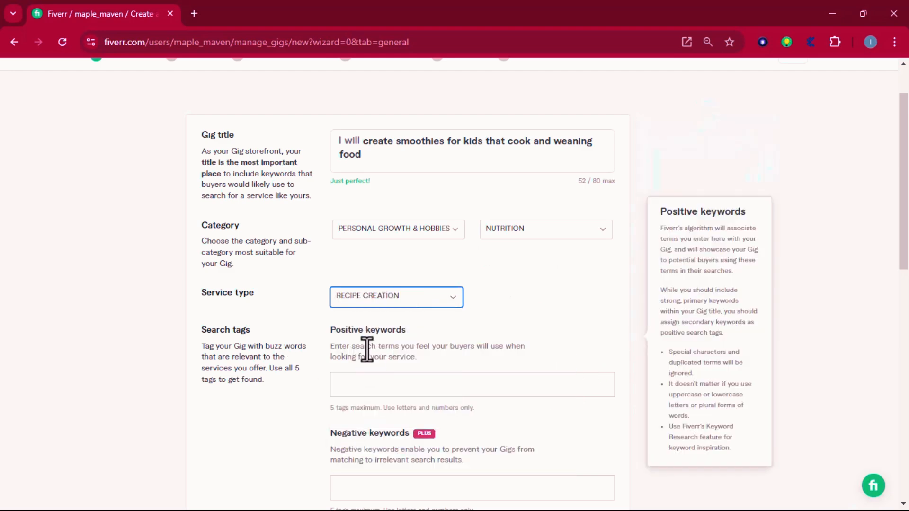
Set the service type to Meal Plans and select the Vegan, Ketogenic, Gluten-free, High protein and Balanced diet options as diet types
{"action": "left_click", "coordinate": [434, 296]}
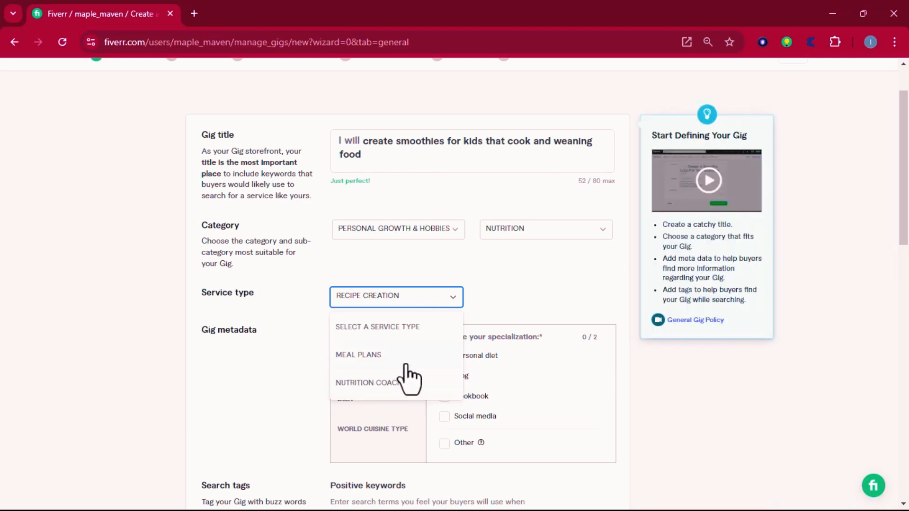
{"action": "left_click", "coordinate": [361, 356]}
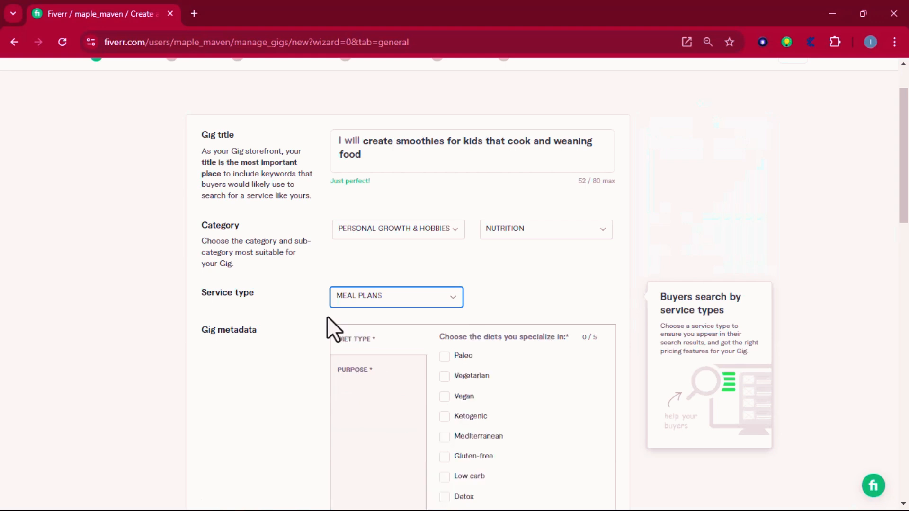
{"action": "left_click_drag", "start_coordinate": [904, 136], "coordinate": [907, 168]}
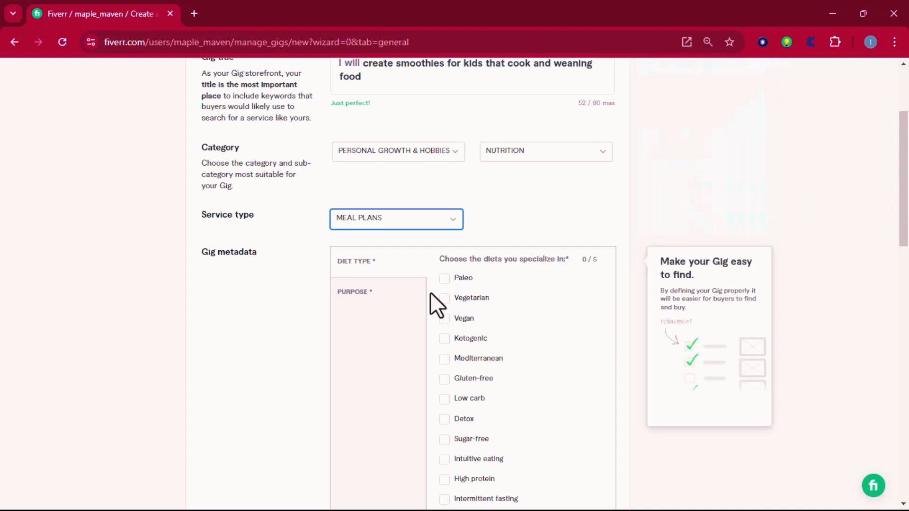
{"action": "scroll", "coordinate": [722, 168], "scroll_direction": "down", "scroll_amount": 2}
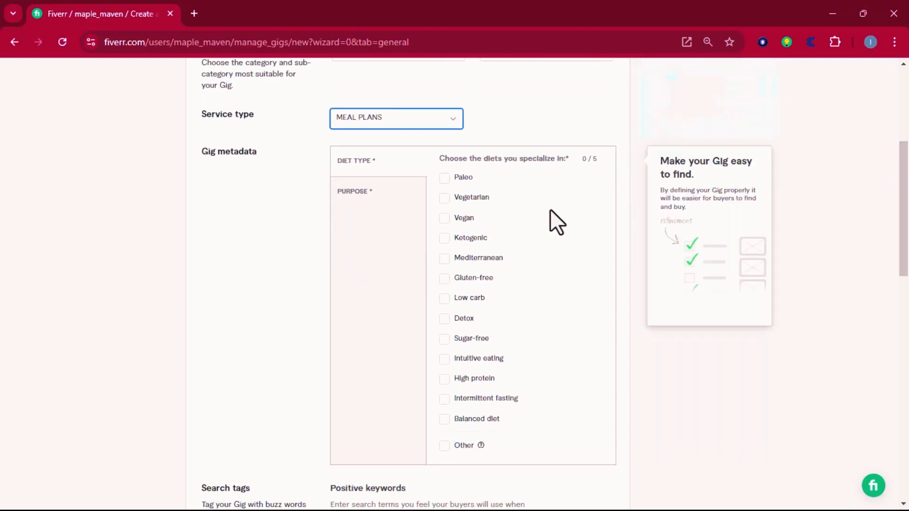
{"action": "left_click", "coordinate": [444, 221]}
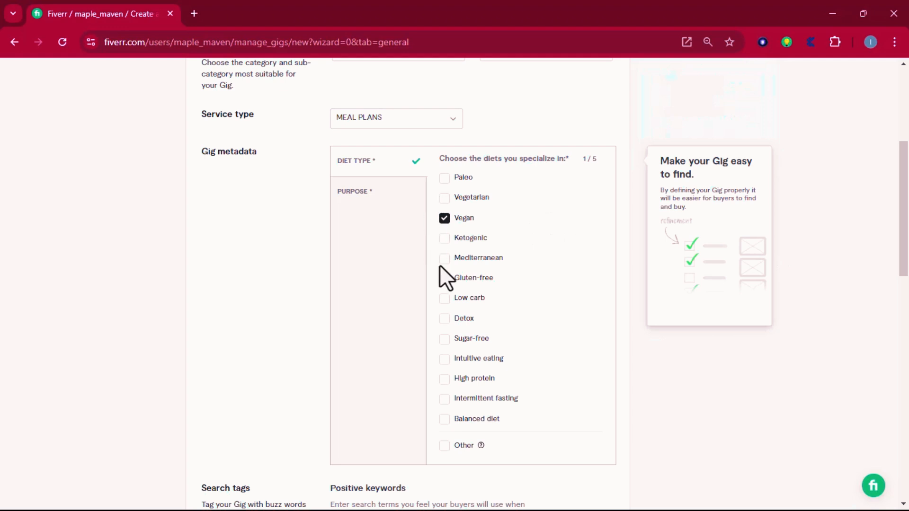
{"action": "left_click", "coordinate": [446, 281]}
{"action": "left_click", "coordinate": [445, 243]}
{"action": "left_click", "coordinate": [444, 420]}
{"action": "left_click", "coordinate": [444, 380]}
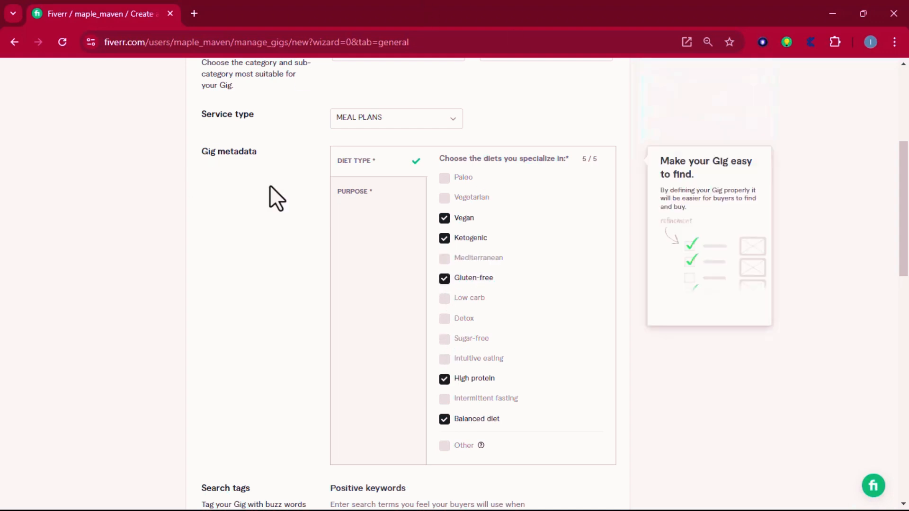
Select Weight loss, Weight gain, Weight maintenance and Healthy living as the gig's purposes
{"action": "left_click", "coordinate": [361, 198]}
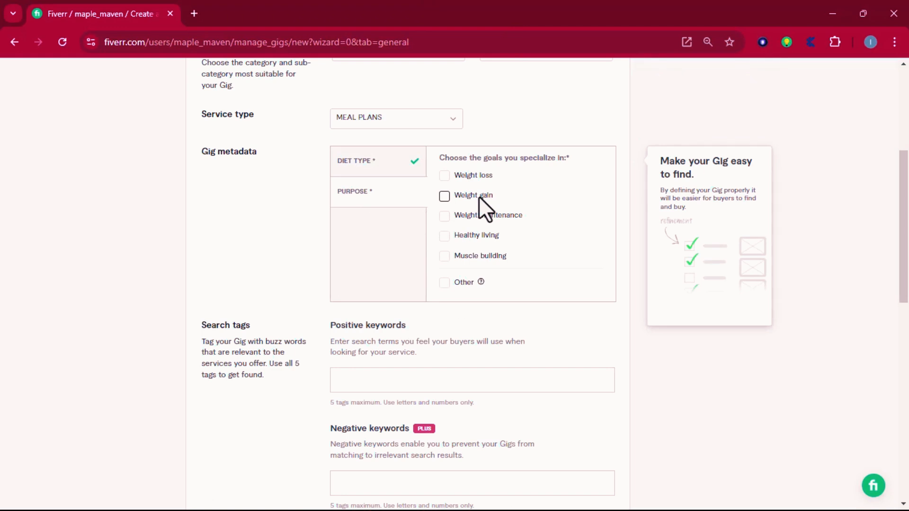
{"action": "left_click", "coordinate": [446, 237]}
{"action": "left_click", "coordinate": [443, 217]}
{"action": "left_click", "coordinate": [446, 198]}
{"action": "left_click", "coordinate": [446, 179]}
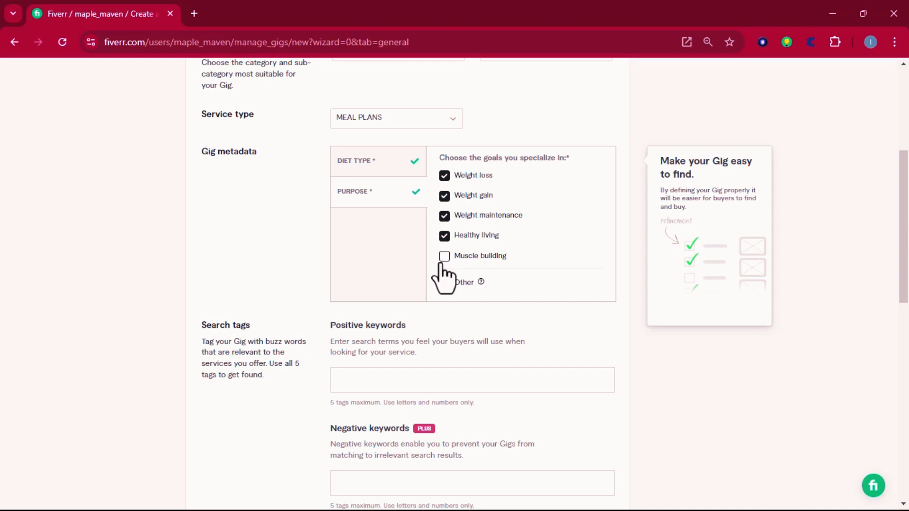
Add "kid recipes", "smoothies" and "weaning food" as positive keywords for the gig
{"action": "left_click_drag", "start_coordinate": [905, 203], "coordinate": [903, 264]}
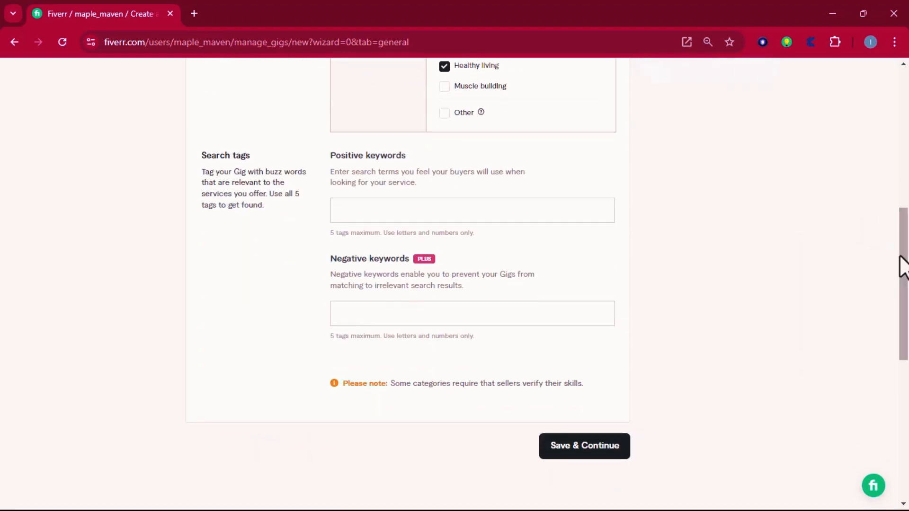
{"action": "left_click", "coordinate": [351, 209]}
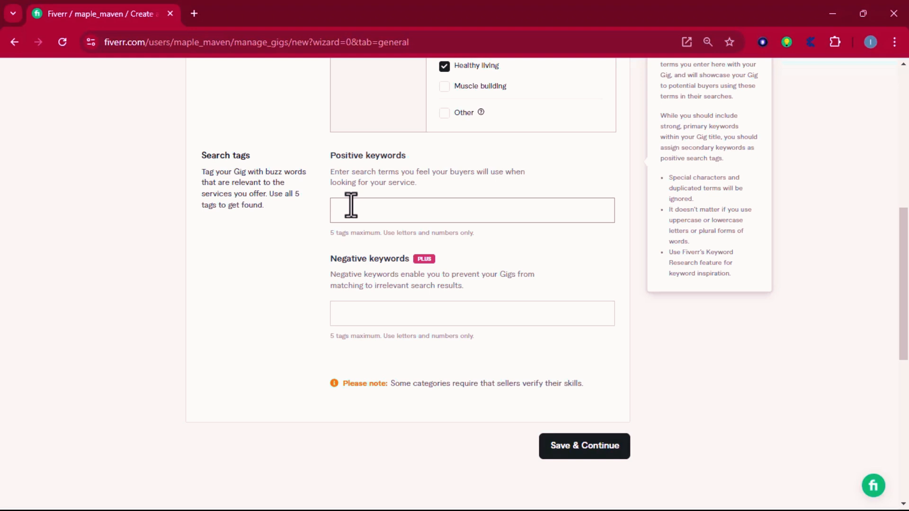
{"action": "type", "text": "kid recipes"}
{"action": "key", "text": "Return"}
{"action": "type", "text": "smoot"}
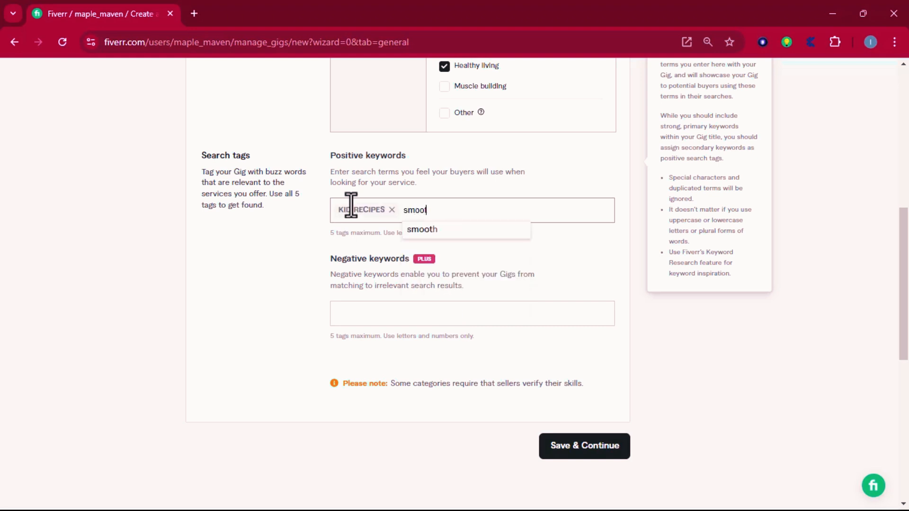
{"action": "type", "text": "hies"}
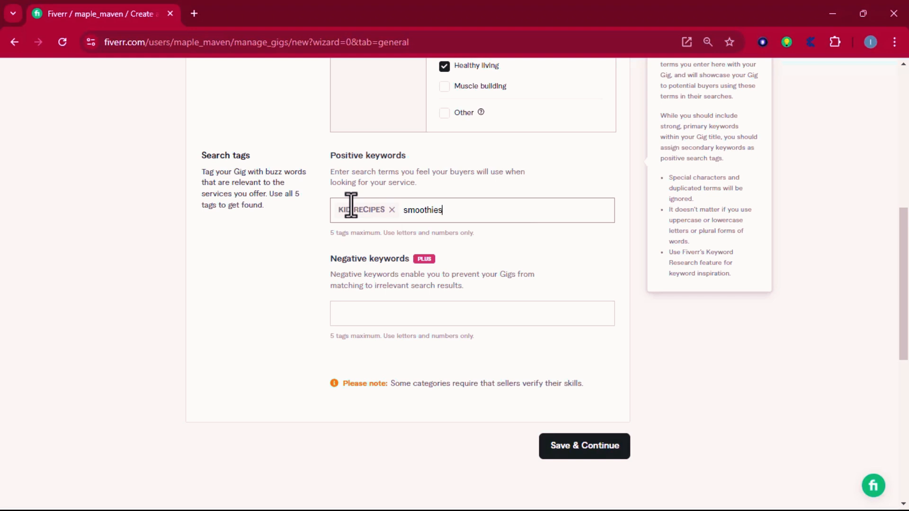
{"action": "key", "text": "Return"}
{"action": "type", "text": "weaning "}
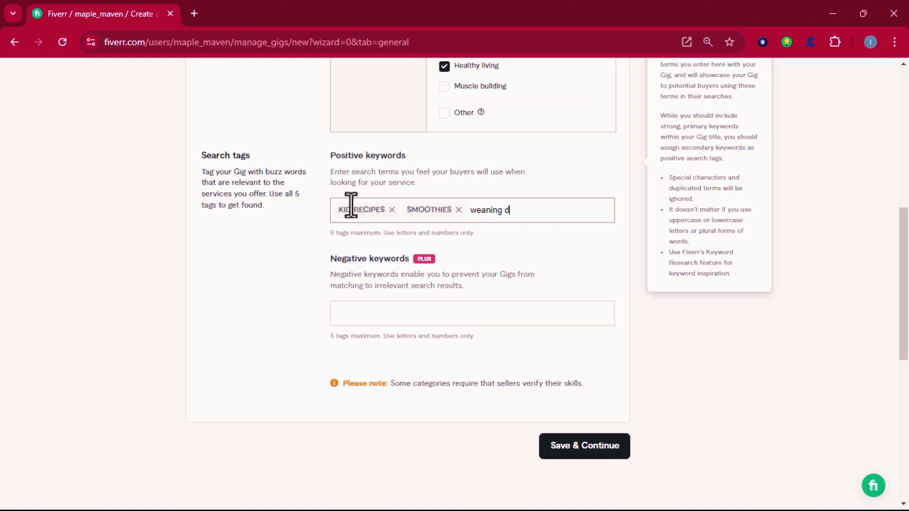
{"action": "type", "text": "food"}
{"action": "key", "text": "Return"}
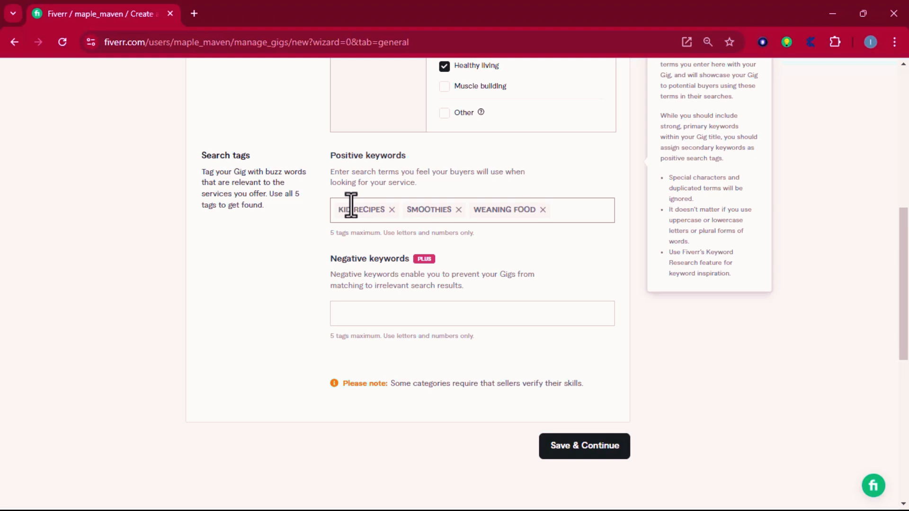
{"action": "left_click", "coordinate": [686, 291]}
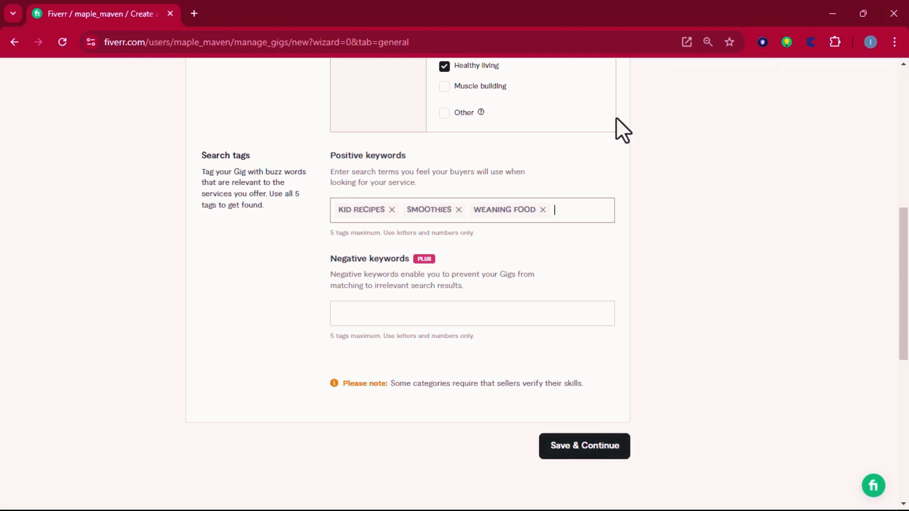
Switch to the incognito browser window, check the related tags of the competitor's kids smoothie gig, and minimize the window
{"action": "key", "text": "super"}
{"action": "mouse_move", "coordinate": [587, 499]}
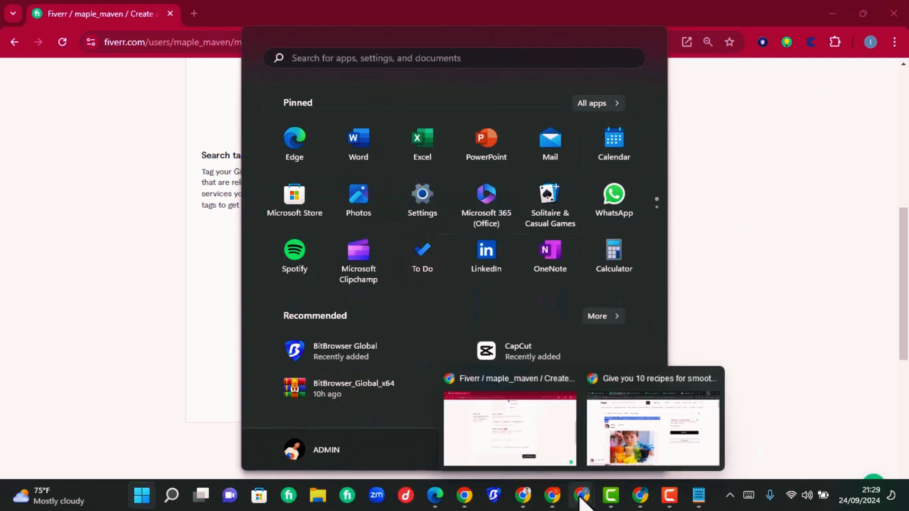
{"action": "left_click", "coordinate": [644, 436]}
{"action": "scroll", "coordinate": [249, 325], "scroll_direction": "down", "scroll_amount": 20}
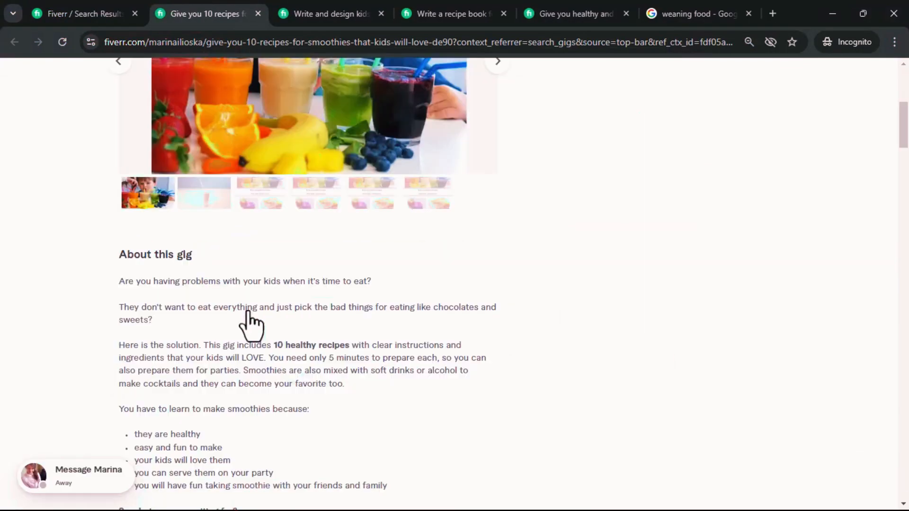
{"action": "scroll", "coordinate": [264, 318], "scroll_direction": "down", "scroll_amount": 15}
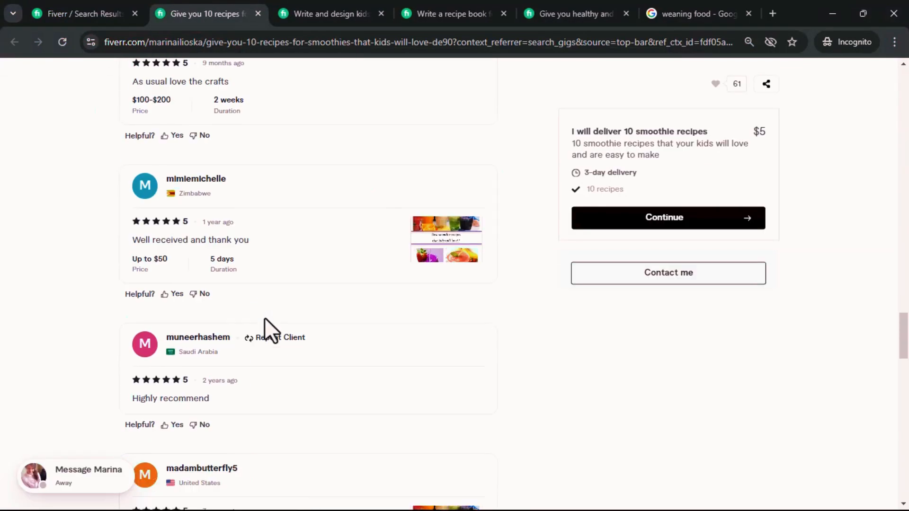
{"action": "scroll", "coordinate": [354, 314], "scroll_direction": "up", "scroll_amount": 10}
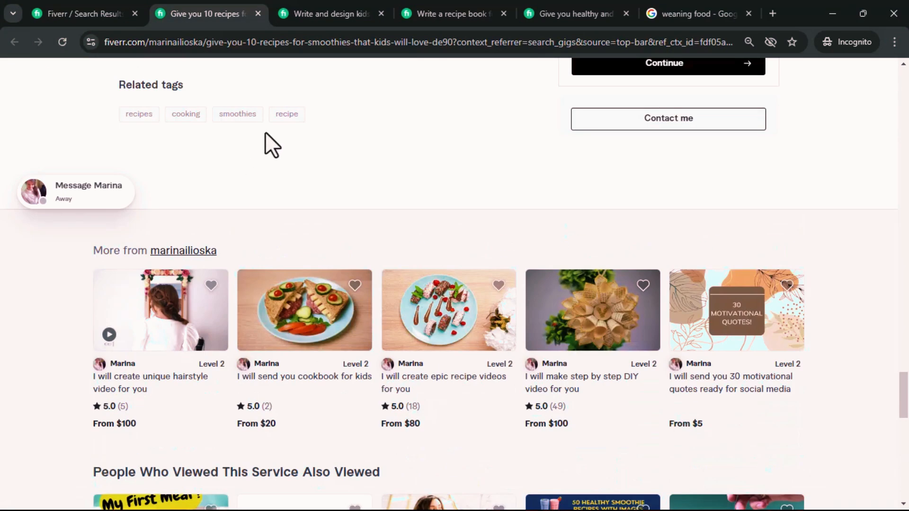
{"action": "left_click", "coordinate": [833, 14]}
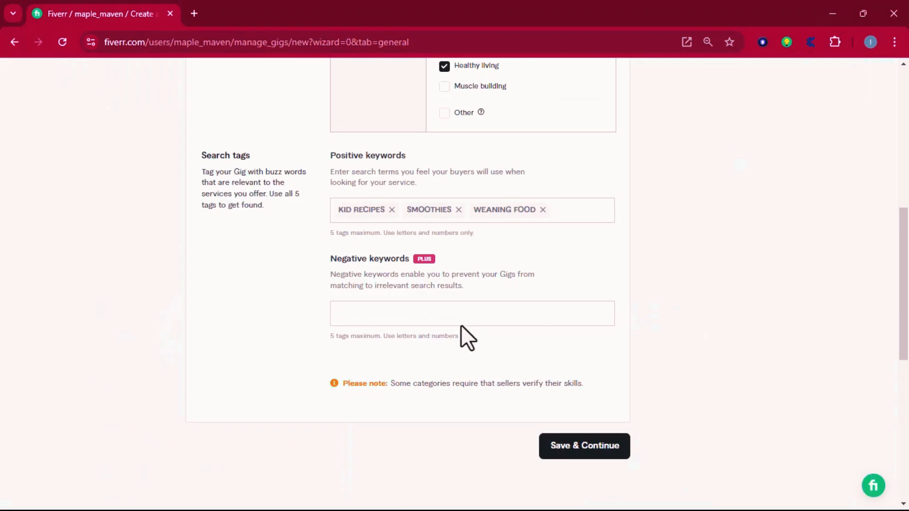
Enter "cookbook recipes" as a further positive keyword after "weaning food"
{"action": "left_click", "coordinate": [564, 211]}
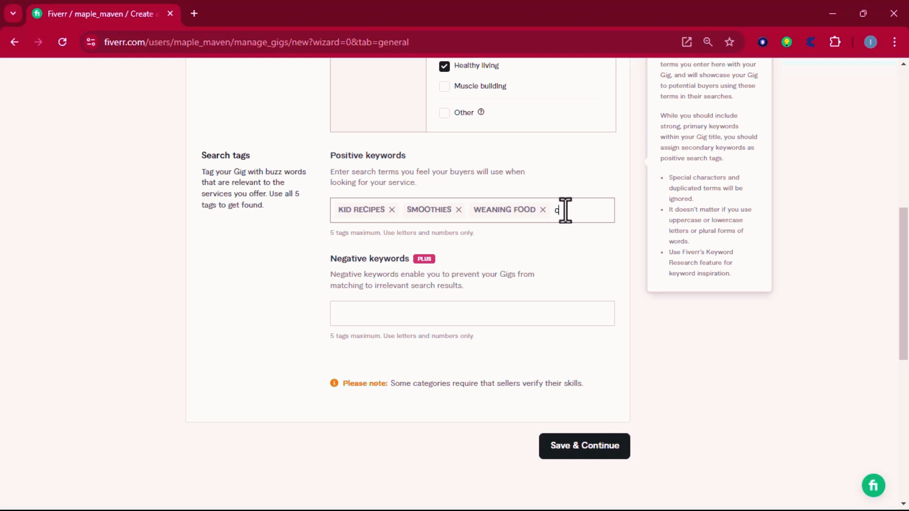
{"action": "type", "text": "cookbook recipes"}
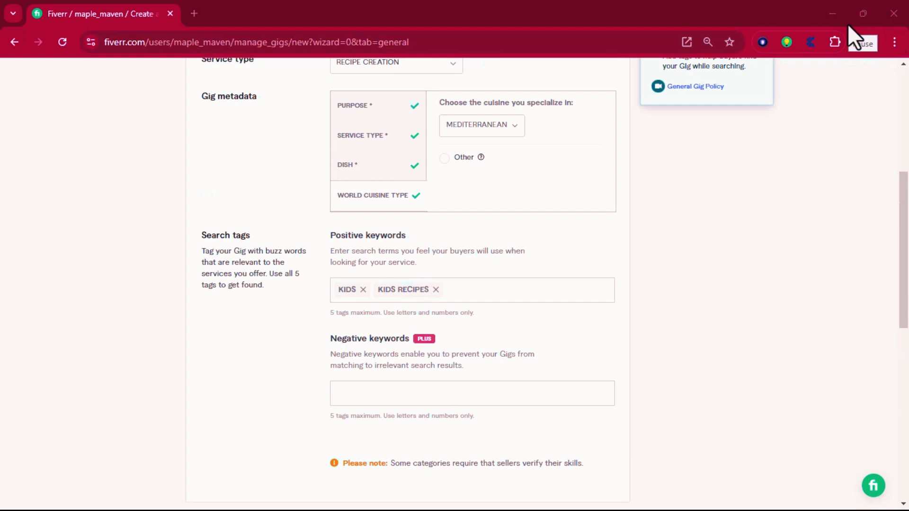
Add "recipes", "cookboook" and "weaning food" as positive keywords after "kids recipes"
{"action": "left_click", "coordinate": [486, 292]}
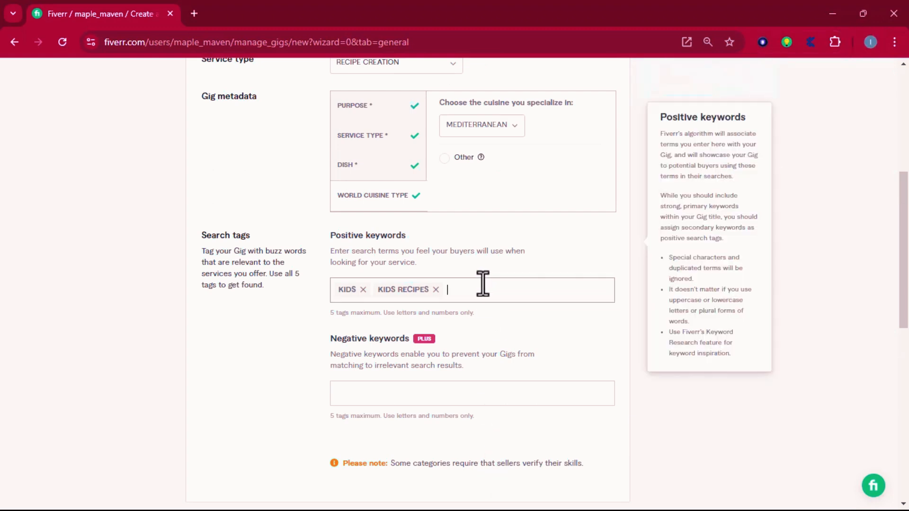
{"action": "type", "text": "recipes"}
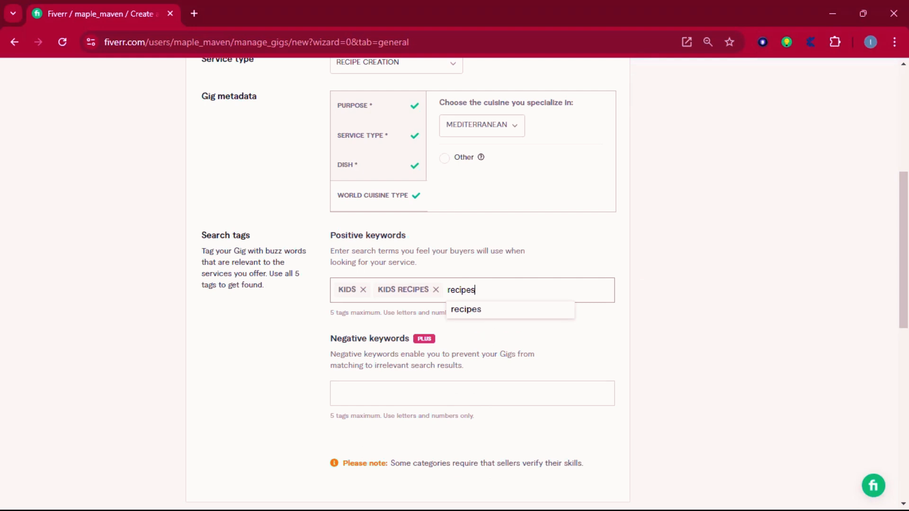
{"action": "key", "text": "Return"}
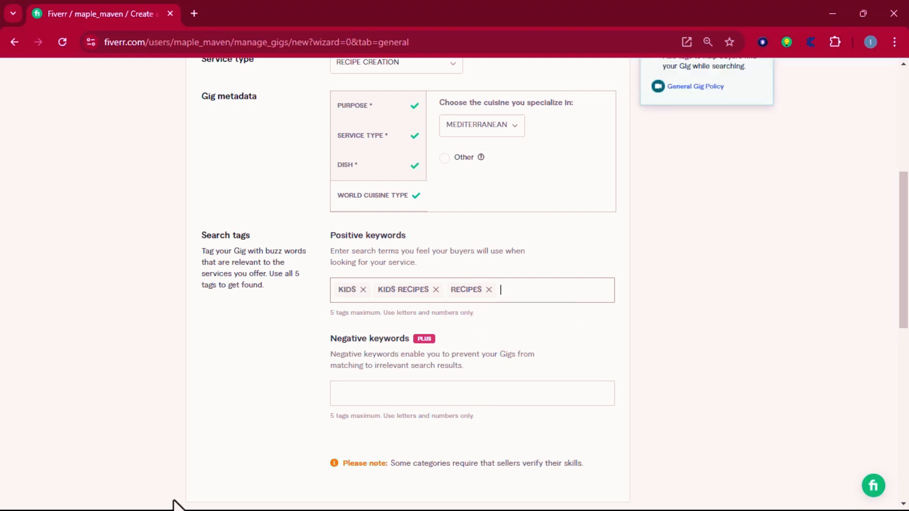
{"action": "type", "text": "cookboook"}
{"action": "key", "text": "Return"}
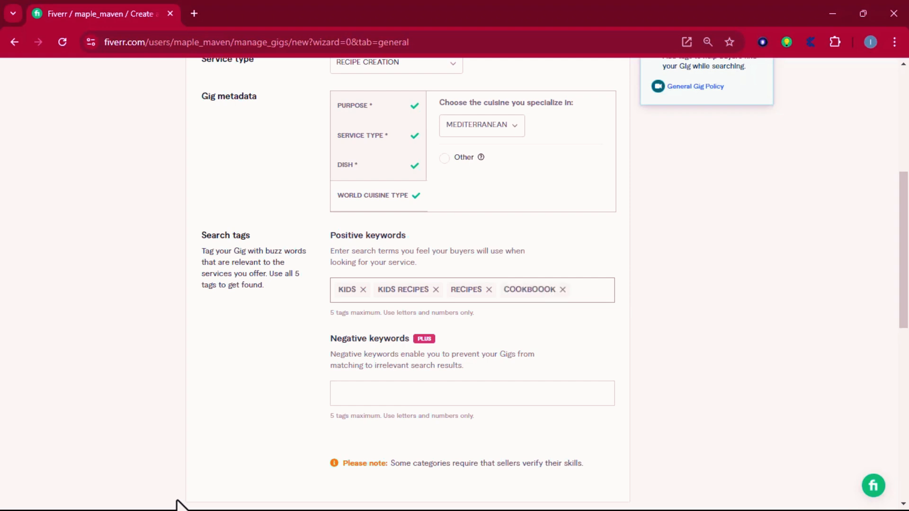
{"action": "type", "text": "ning food"}
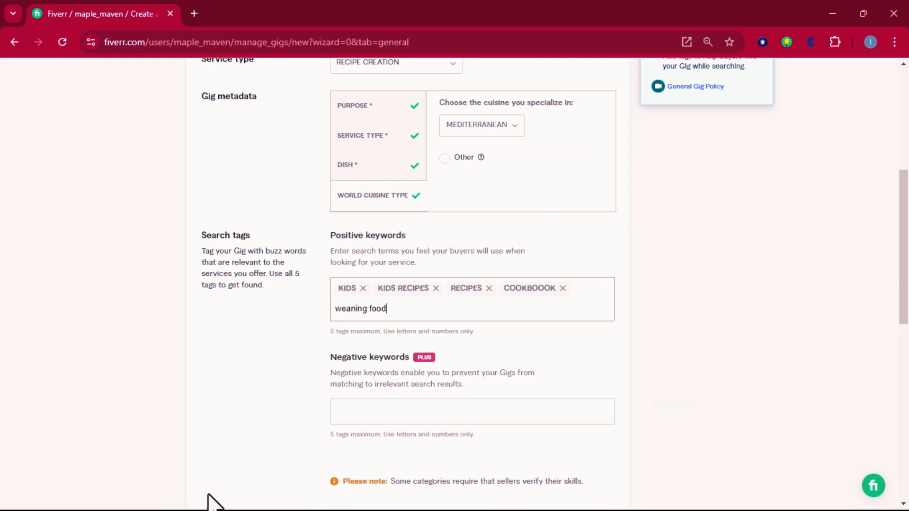
{"action": "key", "text": "Return"}
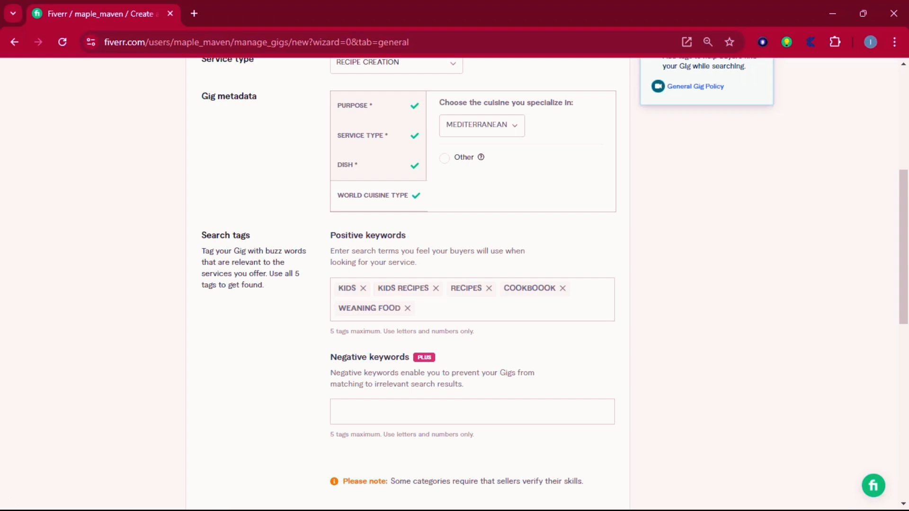
Remove the "recipes" positive keyword and add "smoothies" in its place
{"action": "mouse_move", "coordinate": [502, 309]}
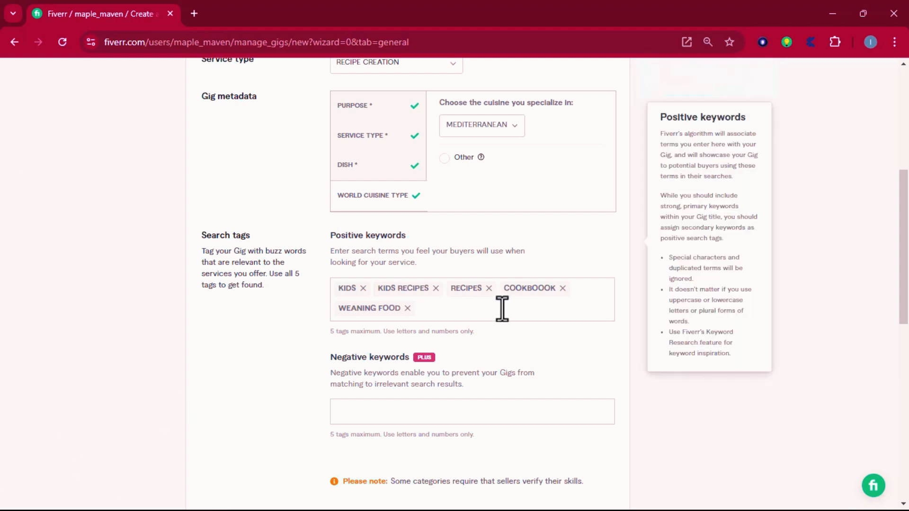
{"action": "left_click", "coordinate": [488, 288]}
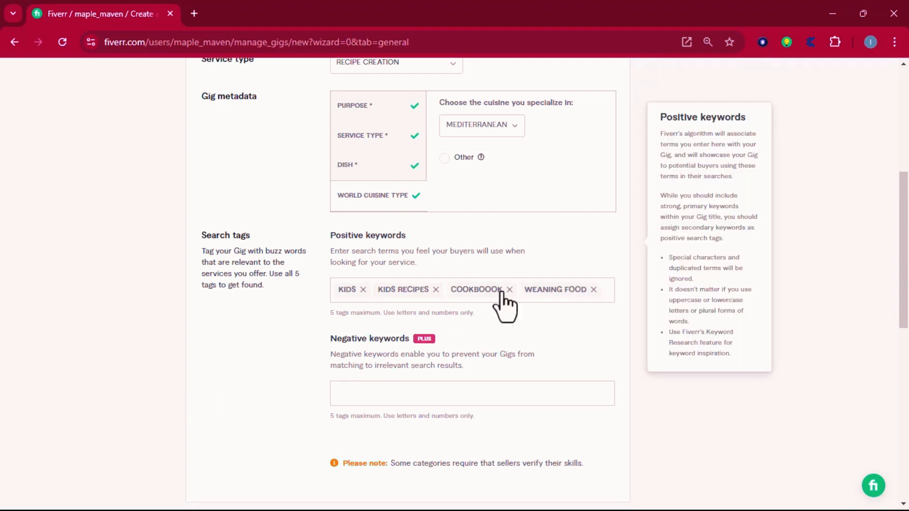
{"action": "left_click", "coordinate": [603, 288]}
{"action": "type", "text": "sm"}
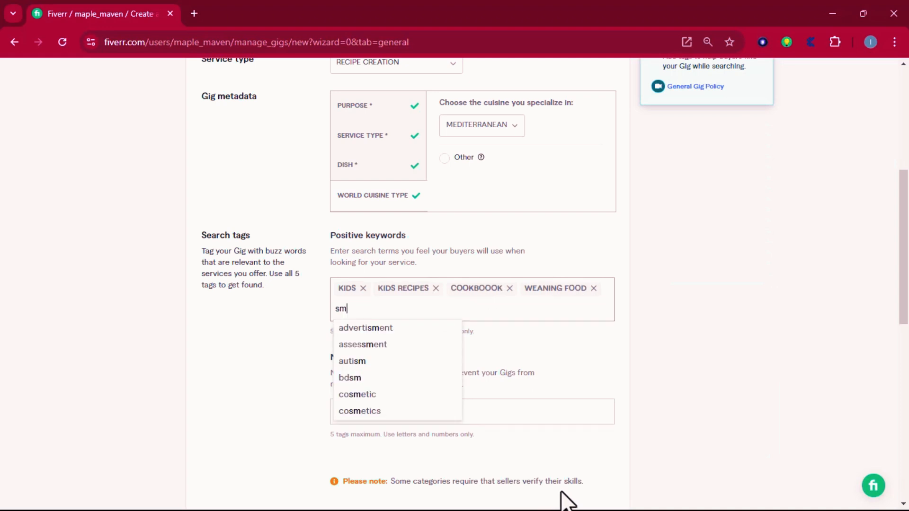
{"action": "type", "text": "ooth"}
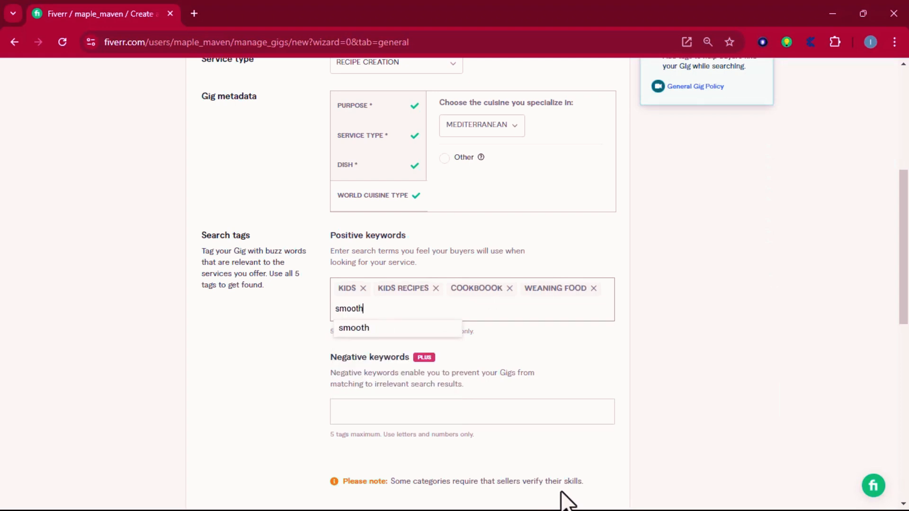
{"action": "type", "text": "ies"}
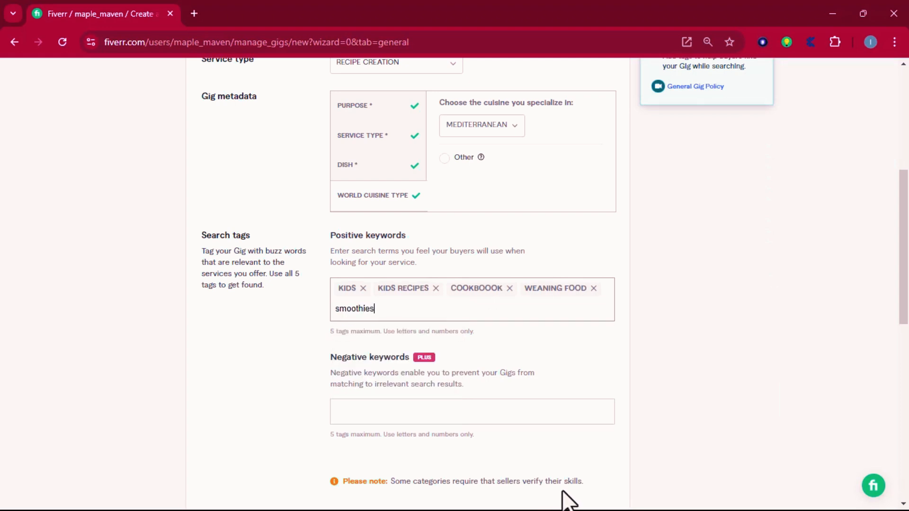
{"action": "key", "text": "Return"}
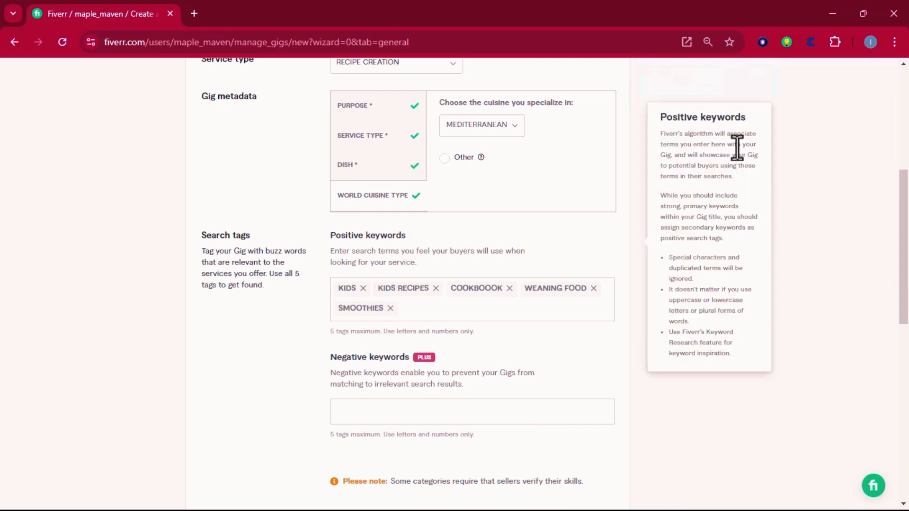
Add "build website" and "shopify" as negative keywords for the gig
{"action": "left_click_drag", "start_coordinate": [905, 208], "coordinate": [905, 250]}
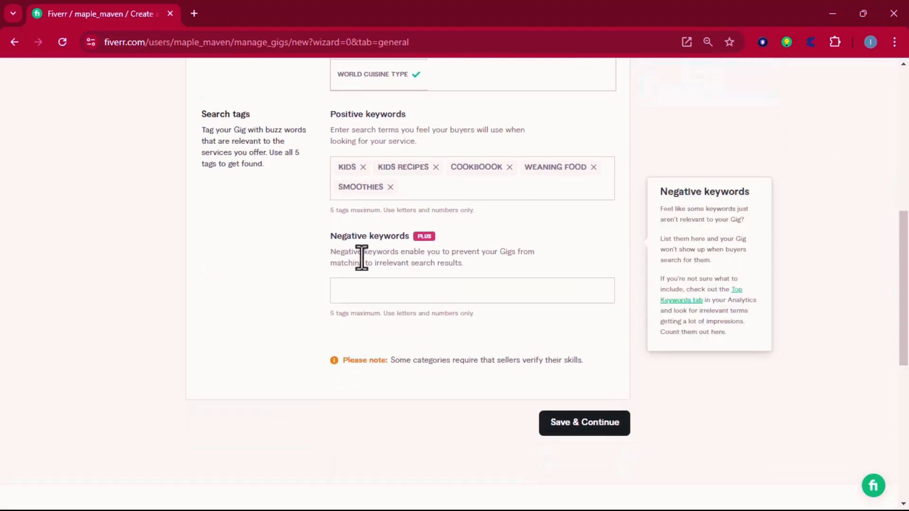
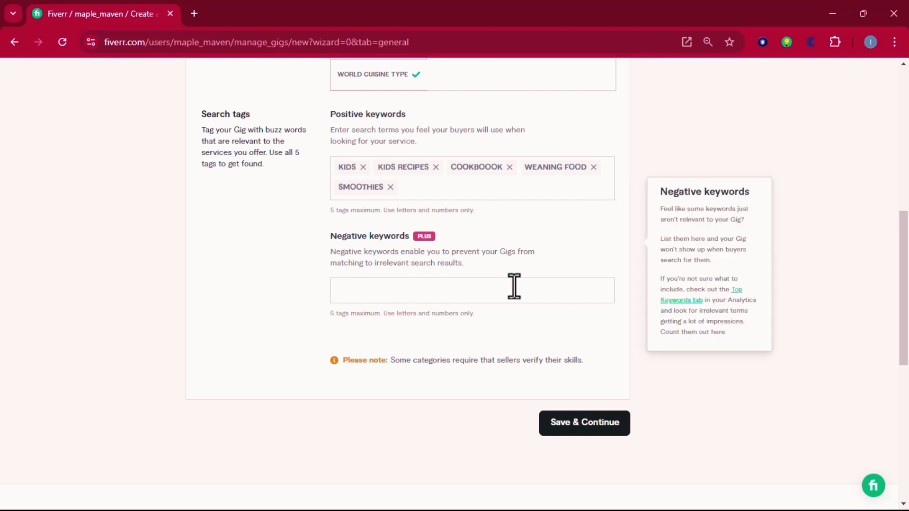
{"action": "left_click", "coordinate": [417, 291]}
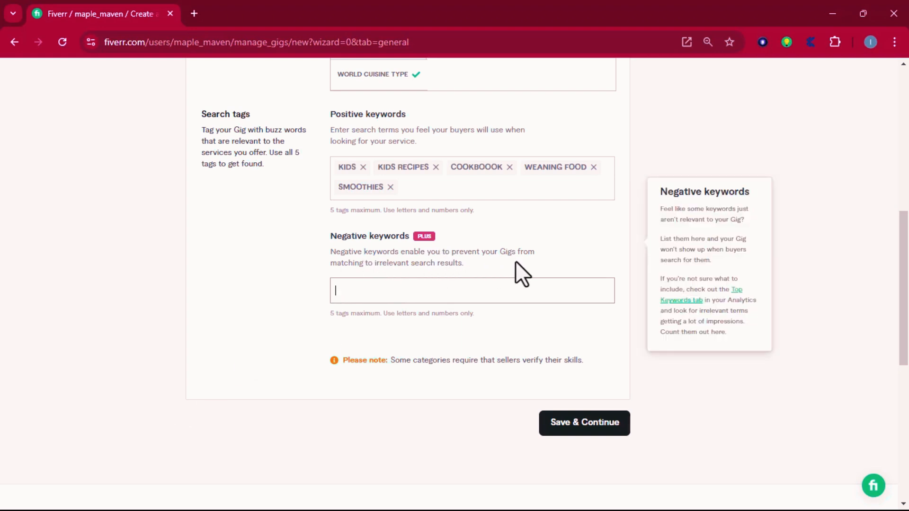
{"action": "scroll", "coordinate": [540, 239], "scroll_direction": "down", "scroll_amount": 1}
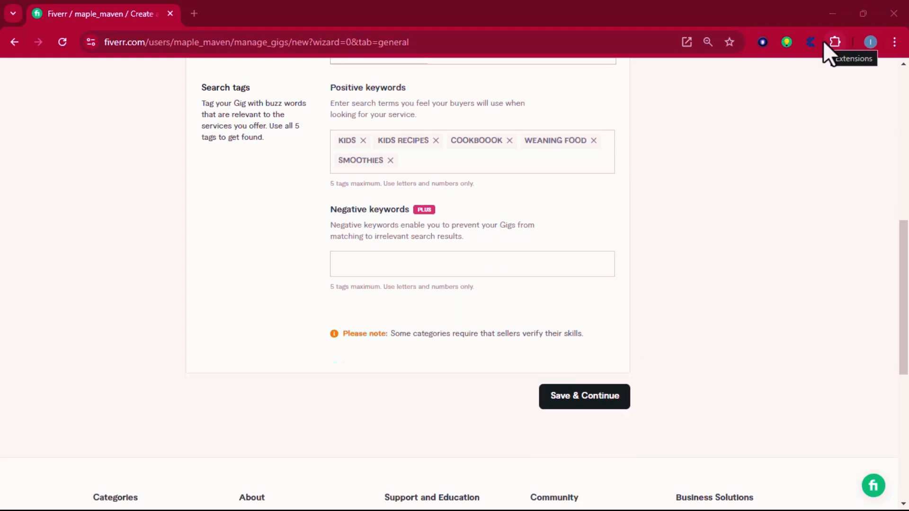
{"action": "left_click", "coordinate": [361, 263]}
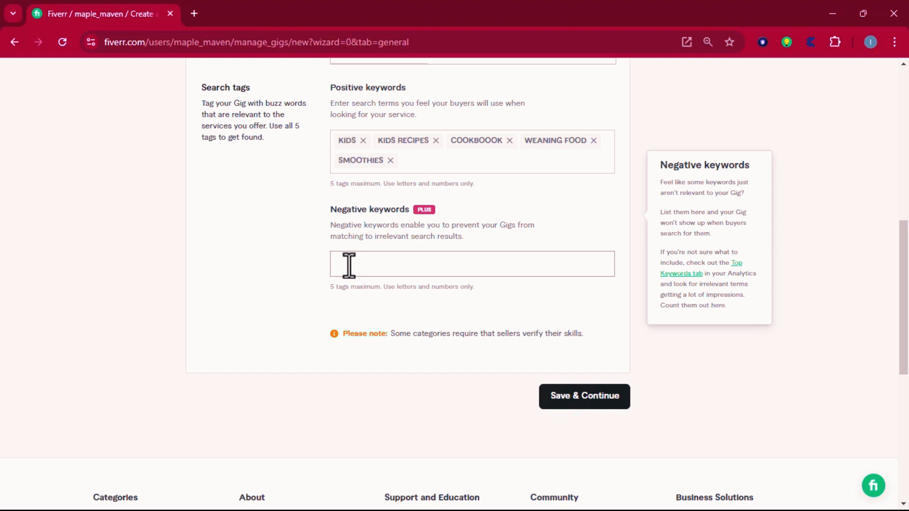
{"action": "type", "text": "wen"}
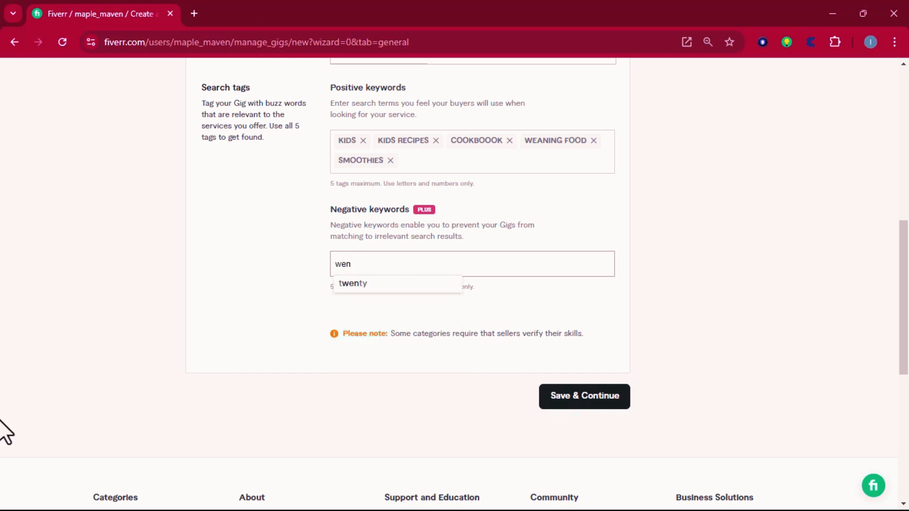
{"action": "key", "text": "BackSpace"}
{"action": "type", "text": "bi"}
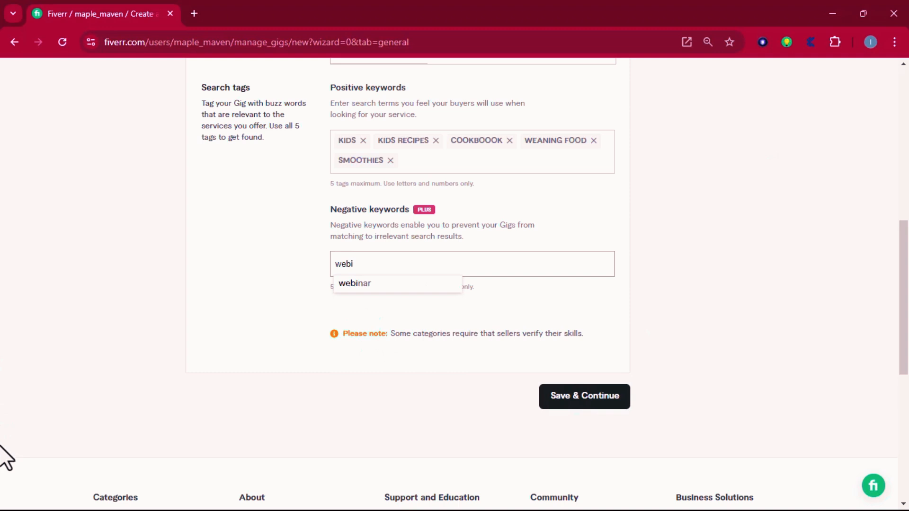
{"action": "key", "text": "BackSpace"}
{"action": "type", "text": "s"}
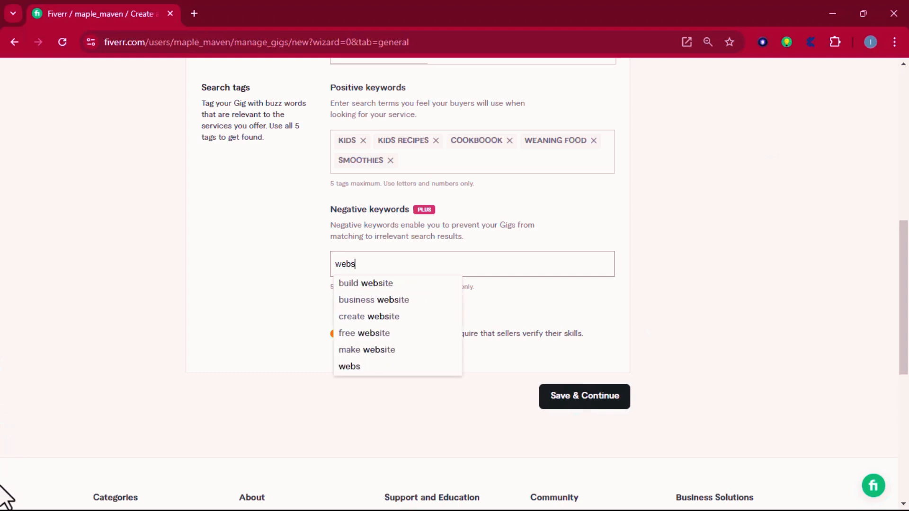
{"action": "type", "text": "ite"}
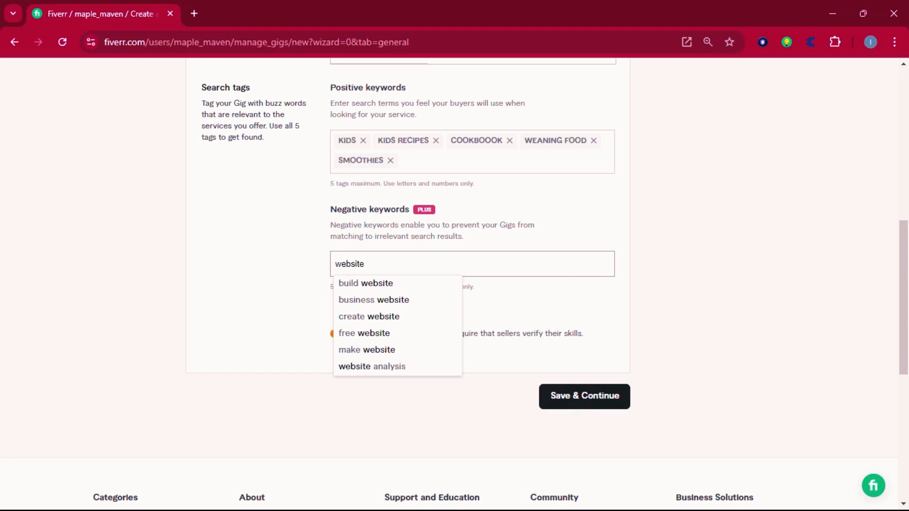
{"action": "left_click", "coordinate": [367, 284]}
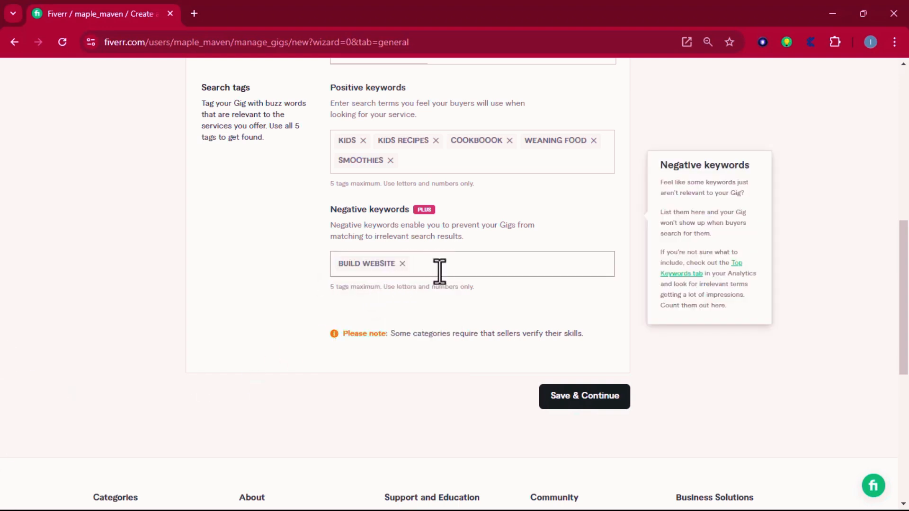
{"action": "type", "text": "shop"}
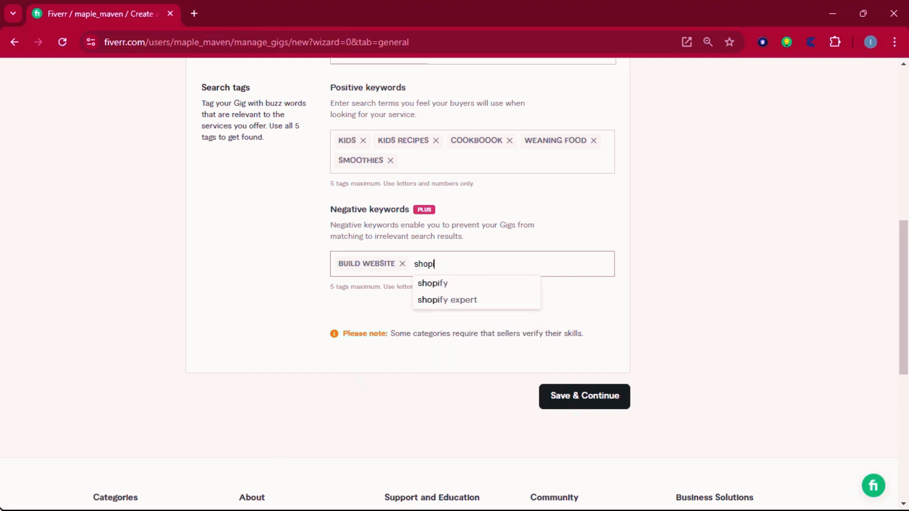
{"action": "type", "text": "ify"}
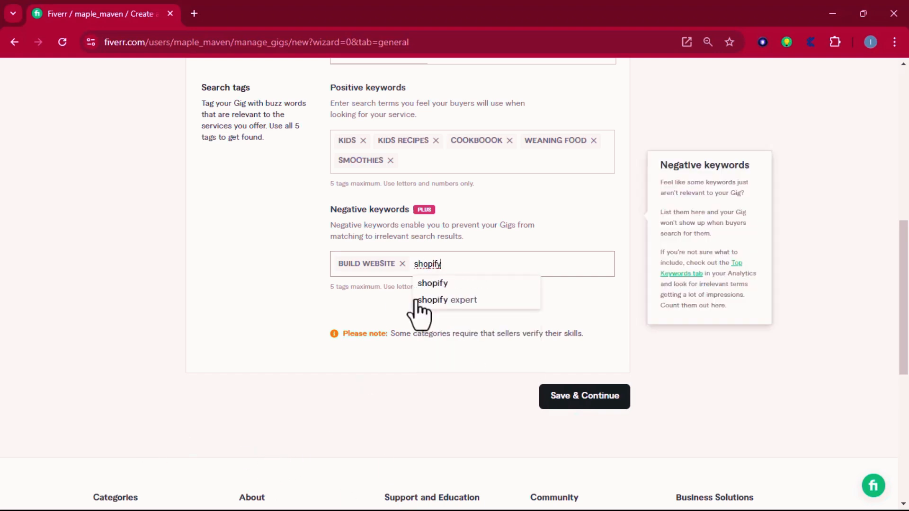
{"action": "left_click", "coordinate": [444, 284]}
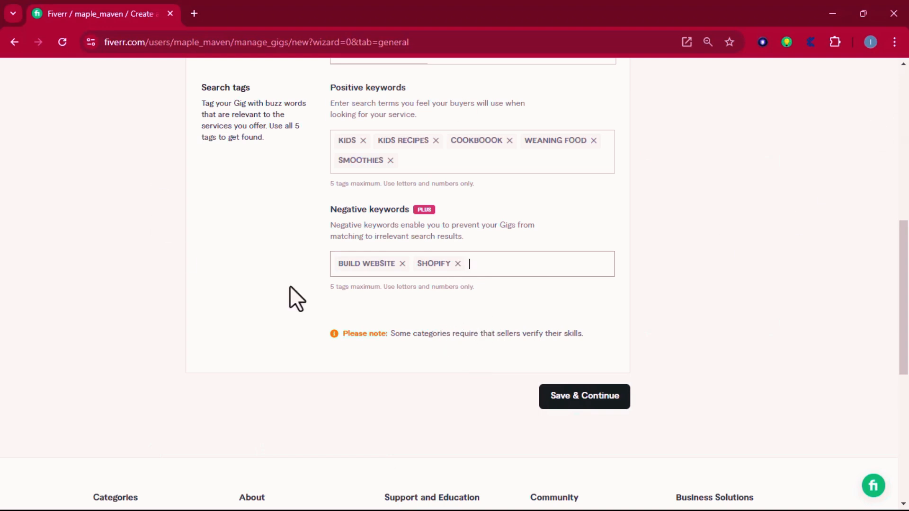
Save the gig's overview details and continue to the pricing stage
{"action": "left_click", "coordinate": [580, 401]}
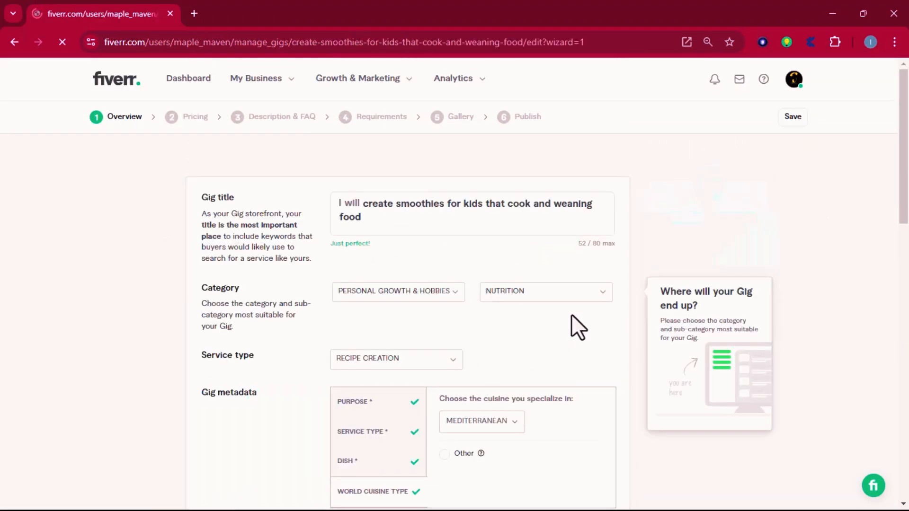
{"action": "scroll", "coordinate": [544, 279], "scroll_direction": "down", "scroll_amount": 7}
{"action": "scroll", "coordinate": [455, 251], "scroll_direction": "up", "scroll_amount": 7}
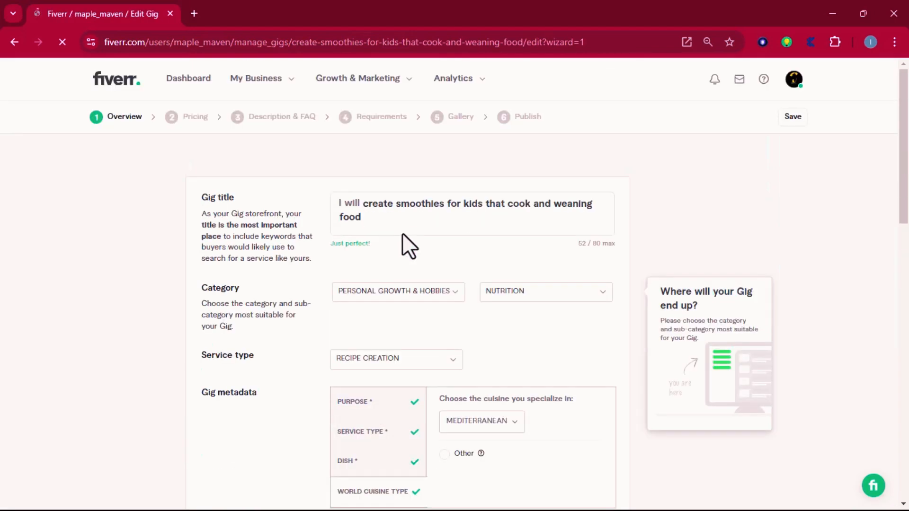
{"action": "scroll", "coordinate": [303, 194], "scroll_direction": "down", "scroll_amount": 14}
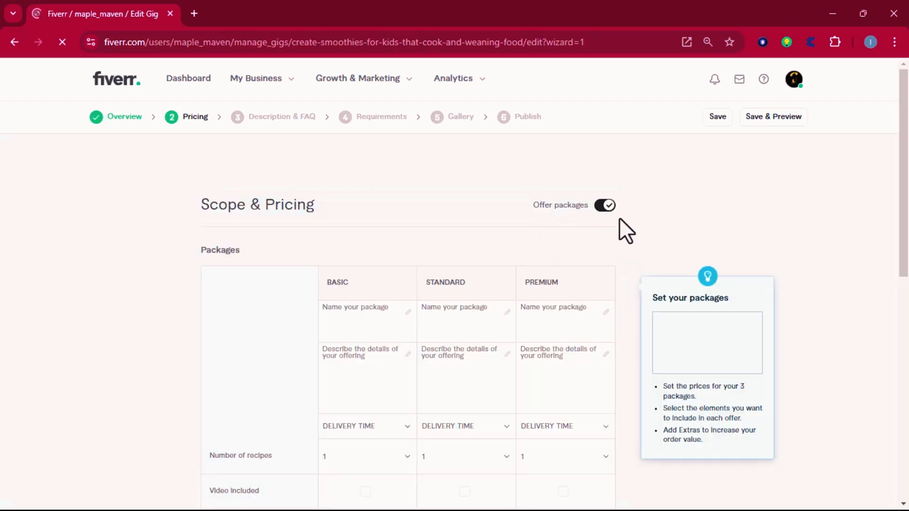
Name the three packages "BASIC", "STANDARD" and "PREMIUM" in their matching columns
{"action": "left_click_drag", "start_coordinate": [905, 134], "coordinate": [905, 174]}
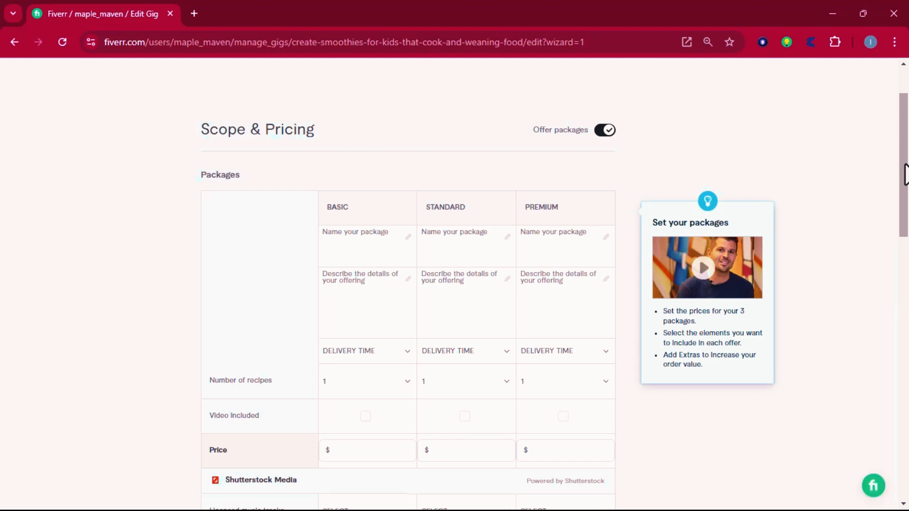
{"action": "left_click", "coordinate": [363, 234]}
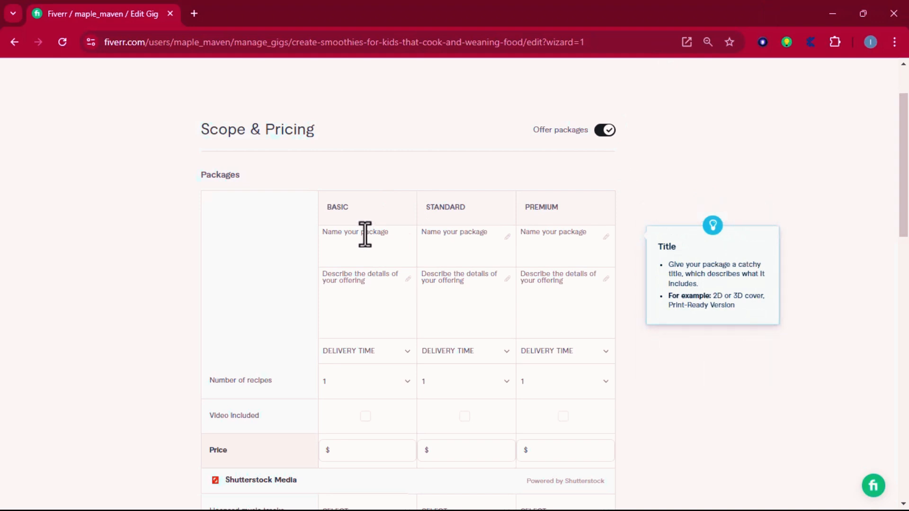
{"action": "type", "text": "BASIC"}
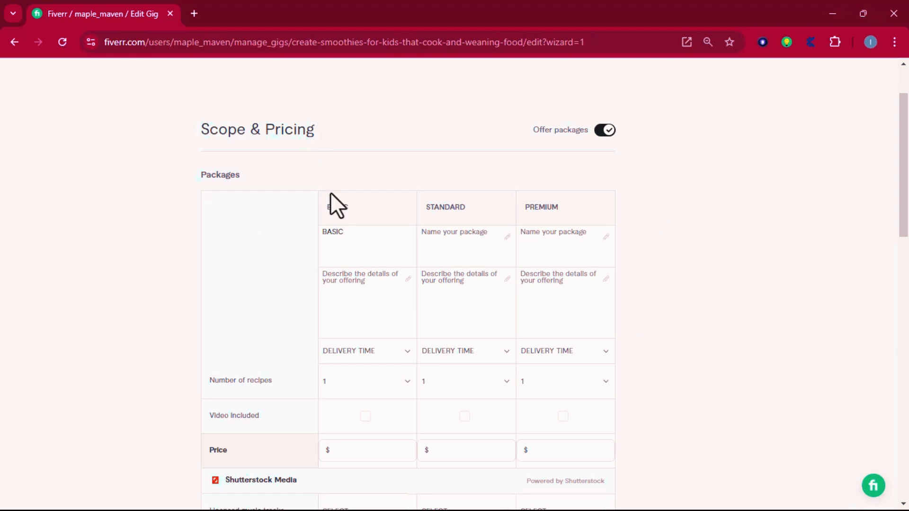
{"action": "type", "text": "IC"}
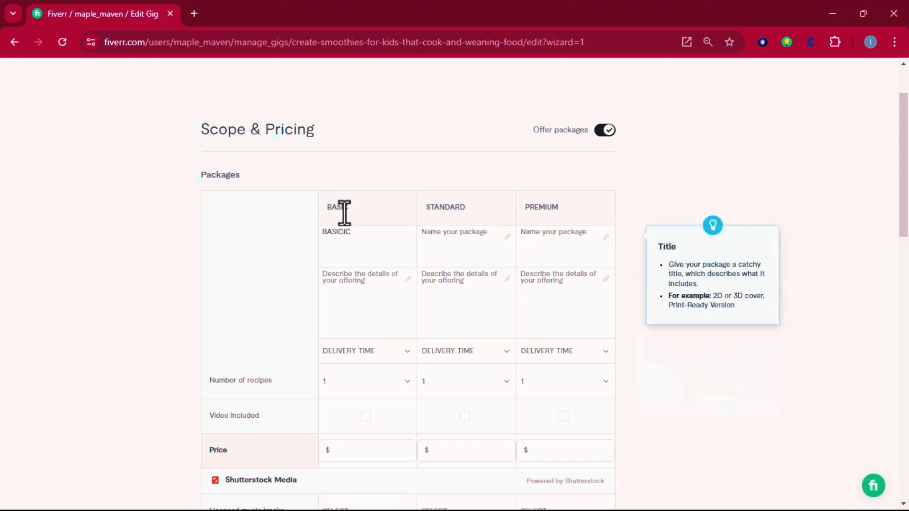
{"action": "key", "text": "BackSpace"}
{"action": "key", "text": "BackSpace"}
{"action": "left_click", "coordinate": [469, 244]}
{"action": "type", "text": "STANDARD"}
{"action": "left_click", "coordinate": [549, 242]}
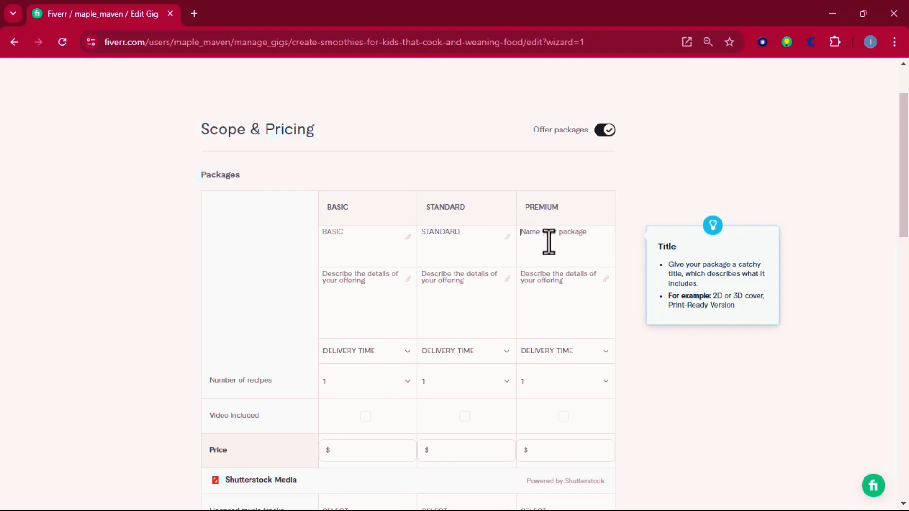
{"action": "type", "text": "P"}
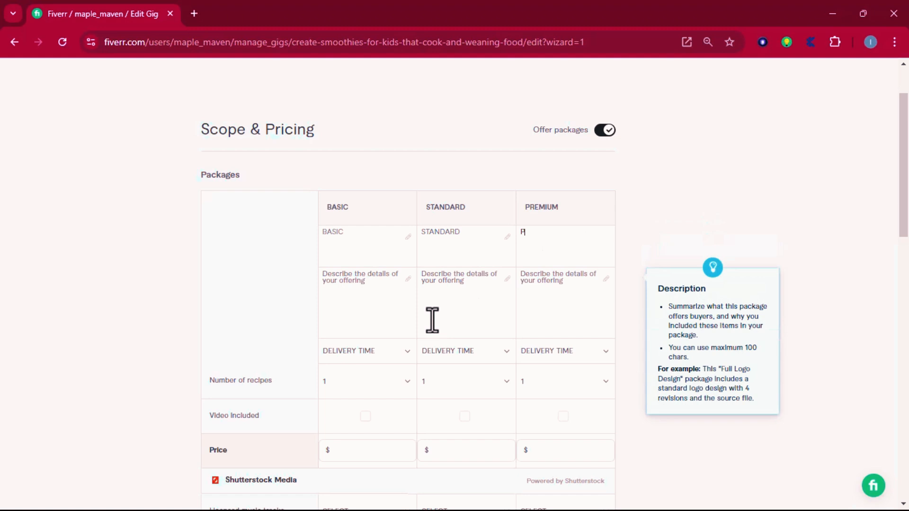
{"action": "type", "text": "REMIUM"}
Open the competitor's weaning food gig from the kids recipes search results and compare its Basic, Standard and Premium packages
{"action": "left_click", "coordinate": [362, 275]}
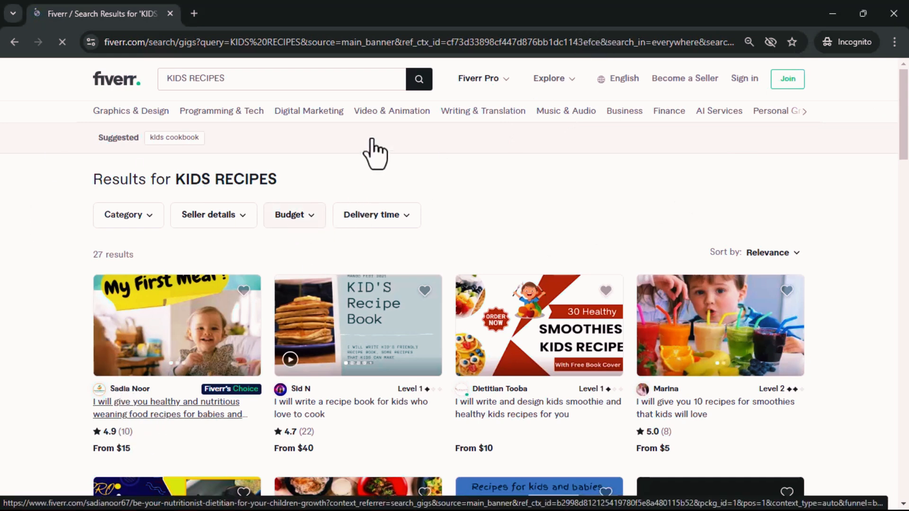
{"action": "left_click", "coordinate": [223, 339]}
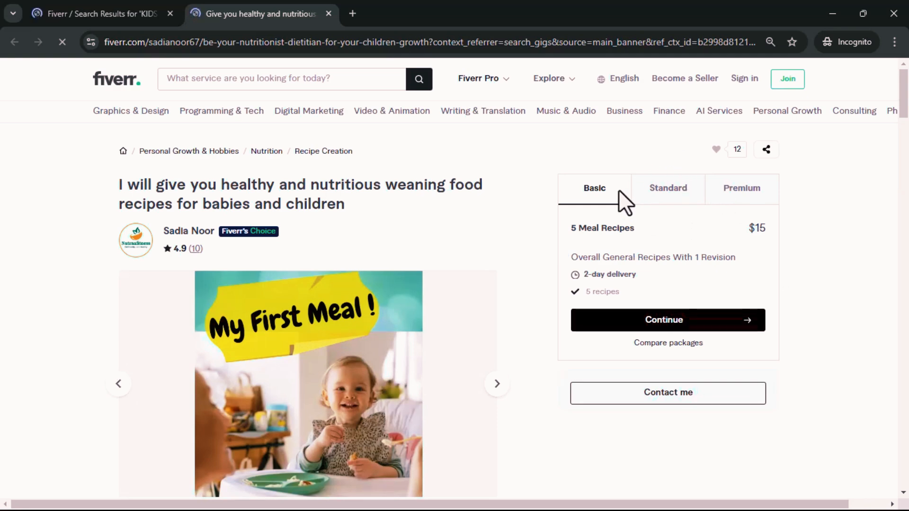
{"action": "left_click", "coordinate": [666, 201]}
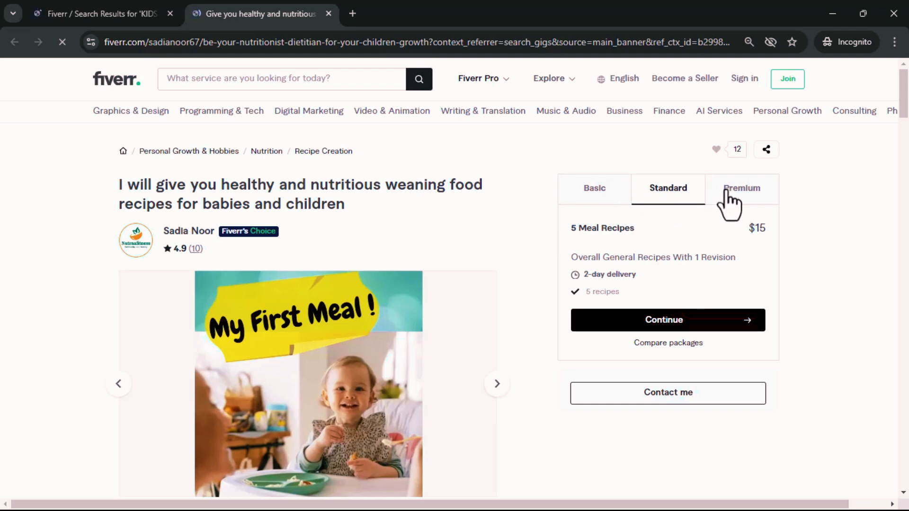
{"action": "left_click", "coordinate": [741, 199]}
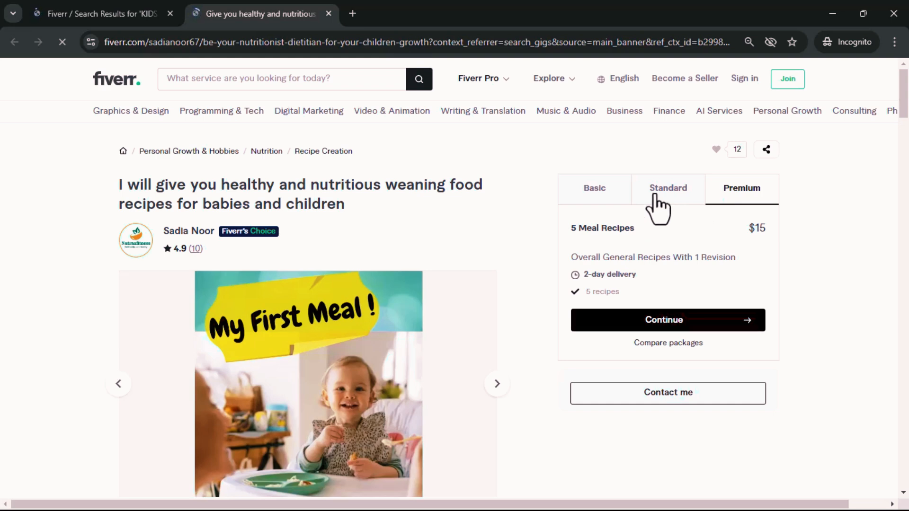
{"action": "left_click", "coordinate": [597, 202]}
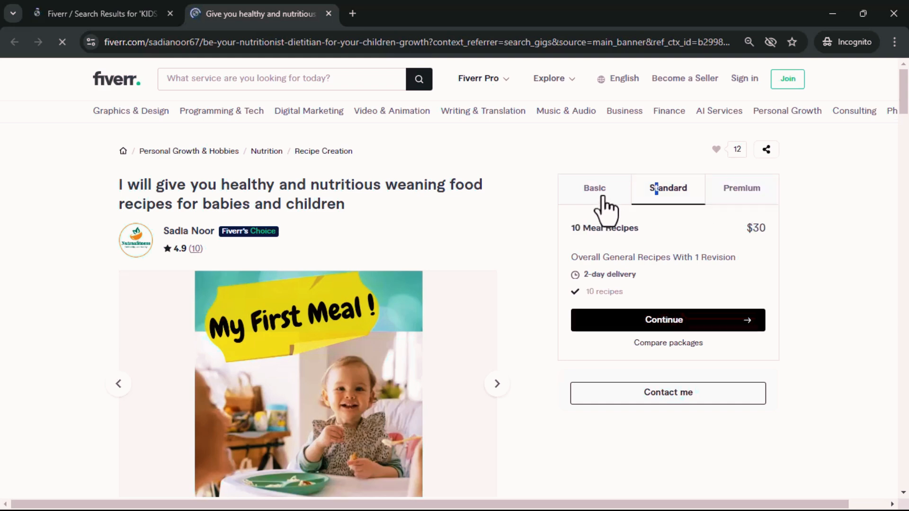
{"action": "left_click", "coordinate": [688, 198]}
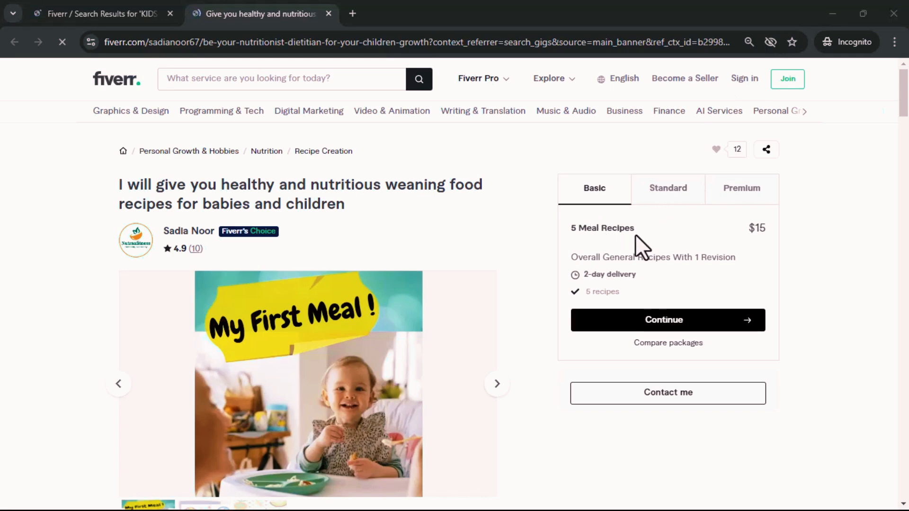
{"action": "left_click", "coordinate": [668, 190]}
{"action": "left_click", "coordinate": [751, 199]}
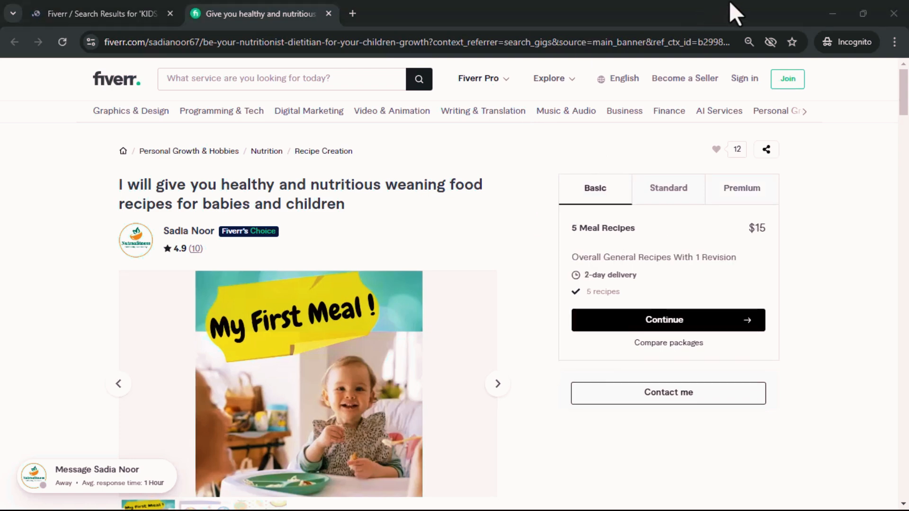
Return to the gig's pricing form and describe the Basic package as "20 Kids recipes with pictures"
{"action": "left_click", "coordinate": [832, 14]}
{"action": "left_click", "coordinate": [356, 281]}
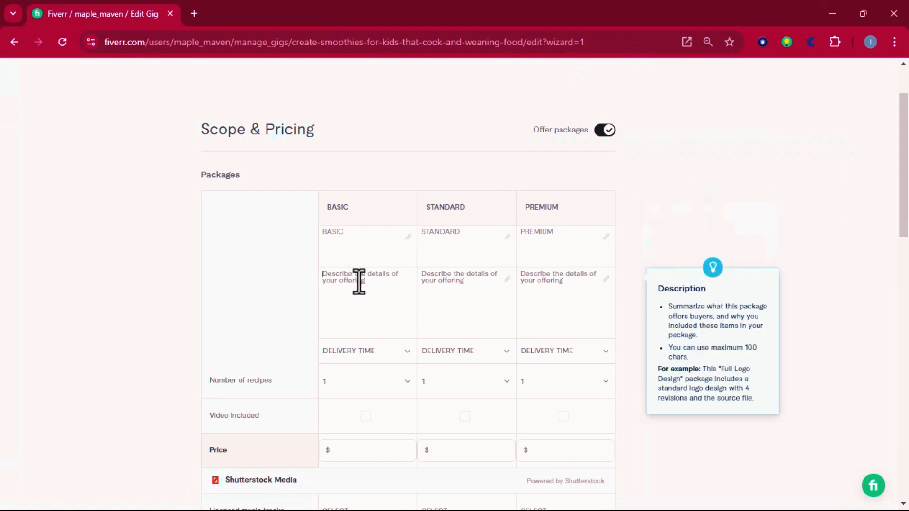
{"action": "type", "text": "20 Kids recipes"}
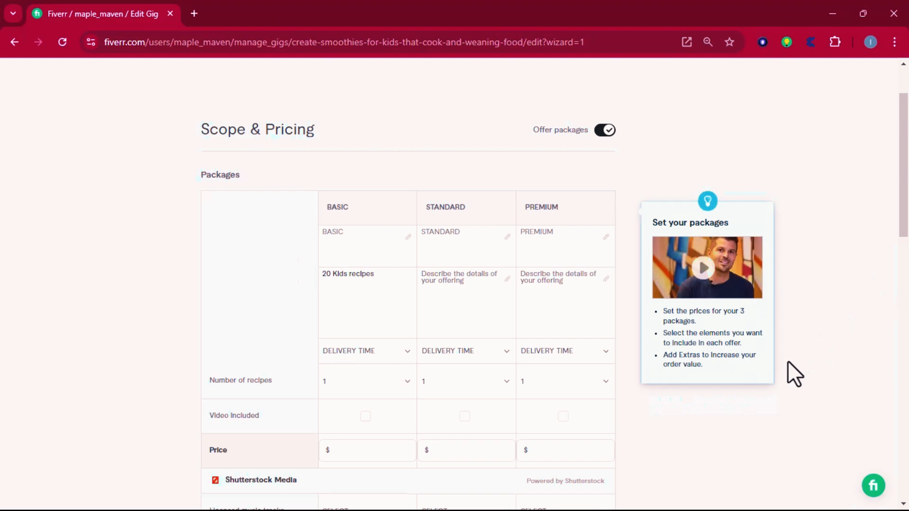
{"action": "type", "text": " with"}
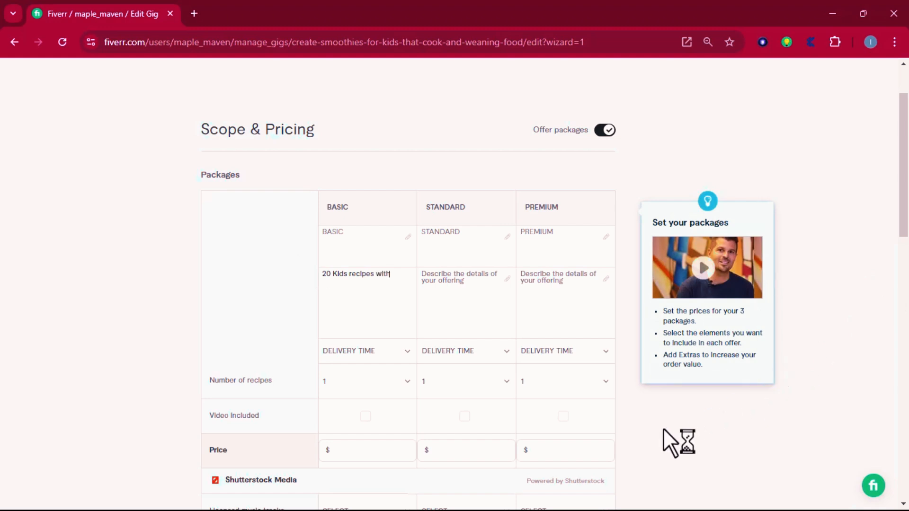
{"action": "type", "text": " pl"}
{"action": "type", "text": "ctures"}
{"action": "left_click_drag", "start_coordinate": [350, 291], "coordinate": [315, 278]}
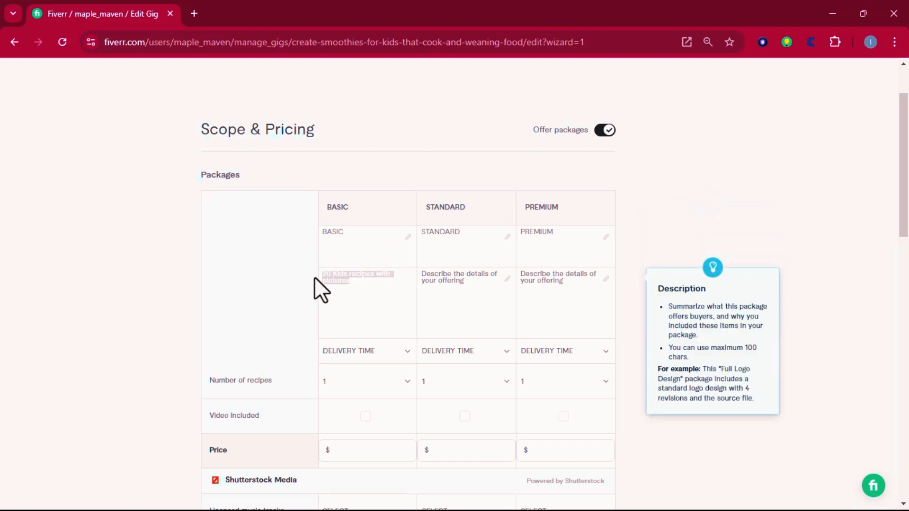
{"action": "right_click", "coordinate": [358, 283]}
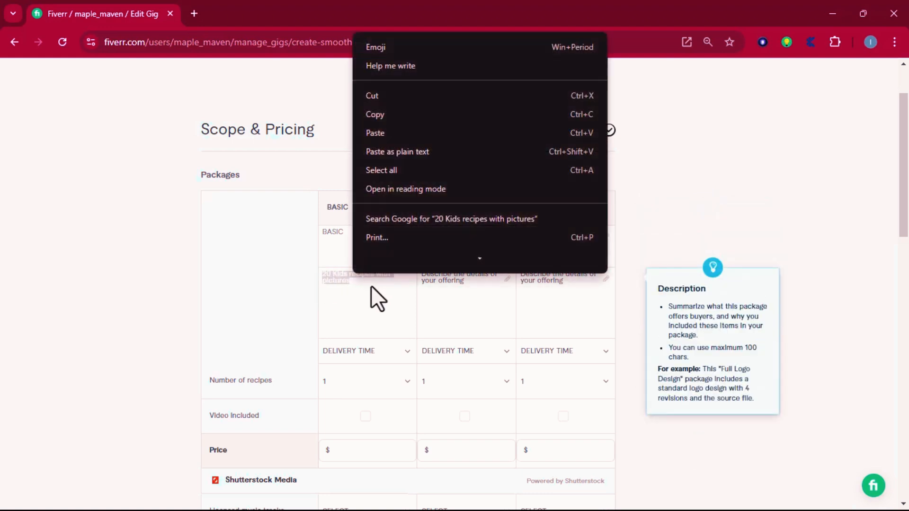
{"action": "left_click", "coordinate": [381, 136]}
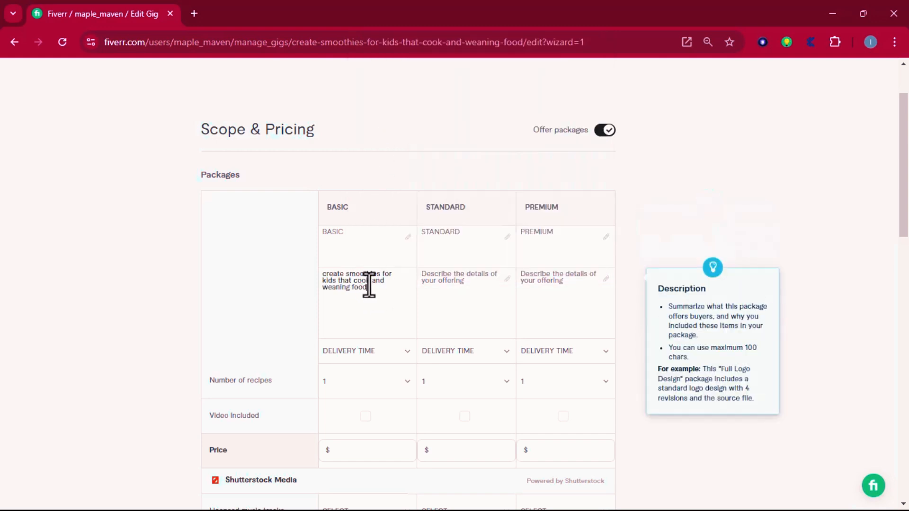
{"action": "key", "text": "ctrl+z"}
Copy the Basic package description into the Standard and Premium package descriptions
{"action": "key", "text": "ctrl+c"}
{"action": "right_click", "coordinate": [343, 278]}
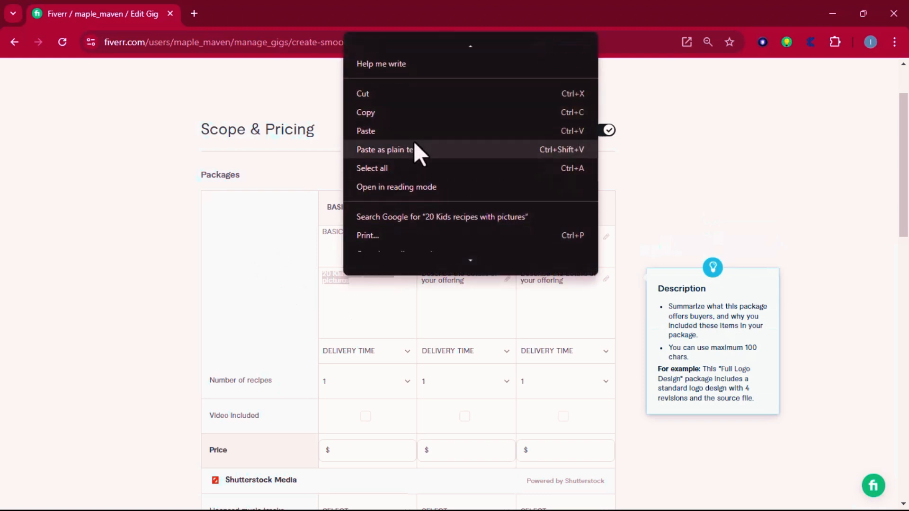
{"action": "left_click", "coordinate": [387, 112]}
{"action": "left_click", "coordinate": [460, 303]}
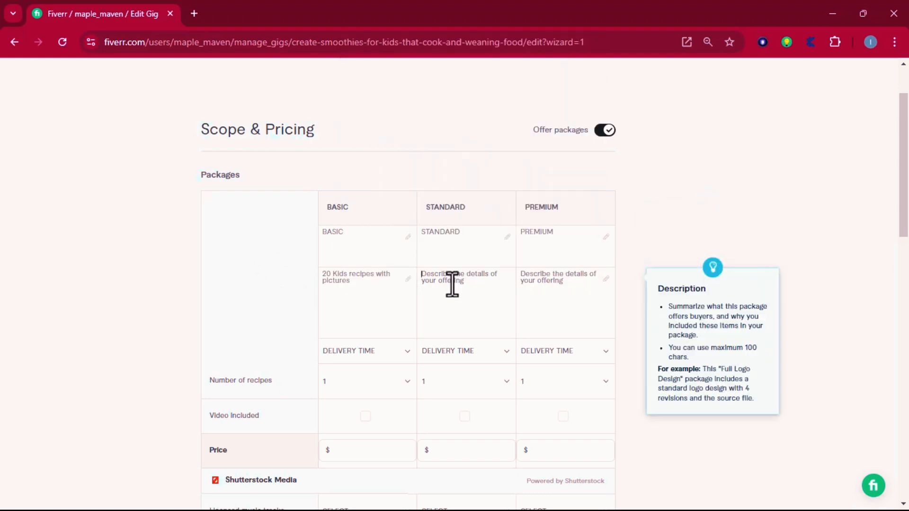
{"action": "right_click", "coordinate": [453, 284]}
{"action": "left_click", "coordinate": [481, 180]}
{"action": "right_click", "coordinate": [570, 303]}
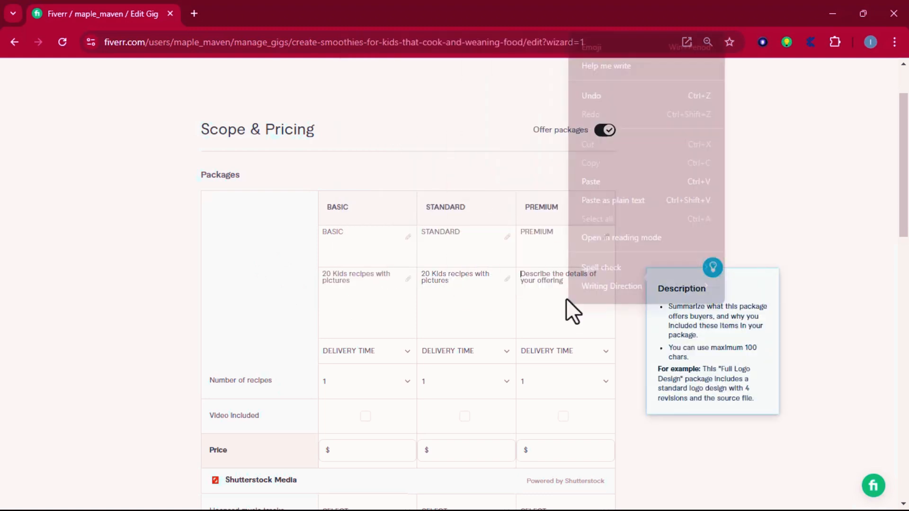
{"action": "left_click", "coordinate": [597, 182]}
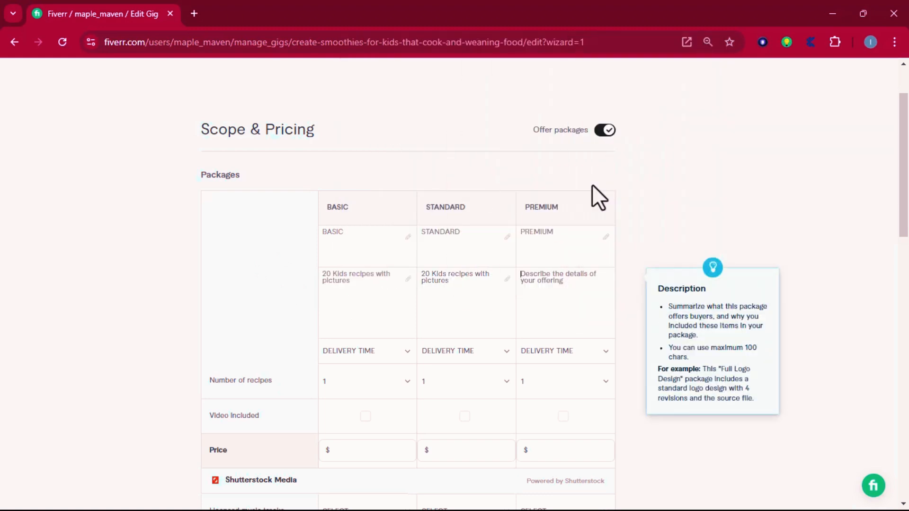
Change the recipe count in the descriptions to 50 for the Standard package and 100 for the Premium package
{"action": "left_click", "coordinate": [422, 275]}
{"action": "key", "text": "Delete"}
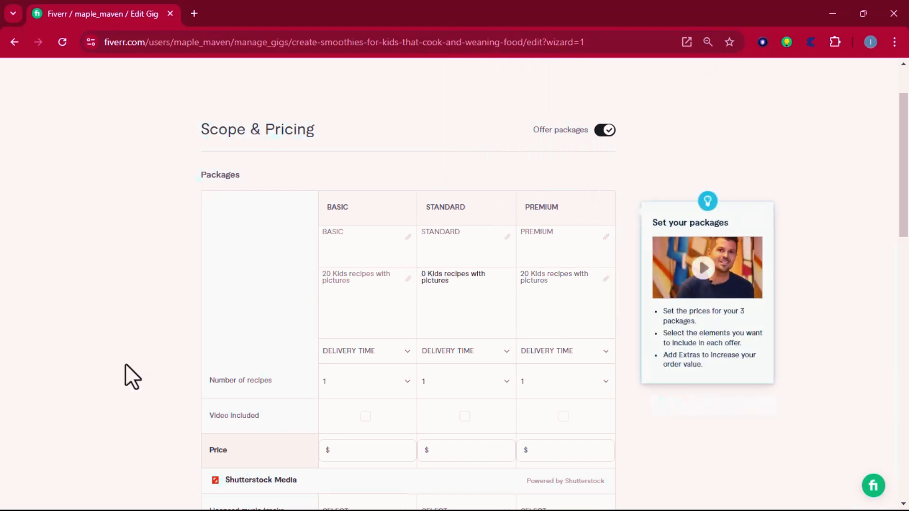
{"action": "type", "text": "5"}
{"action": "left_click", "coordinate": [526, 275]}
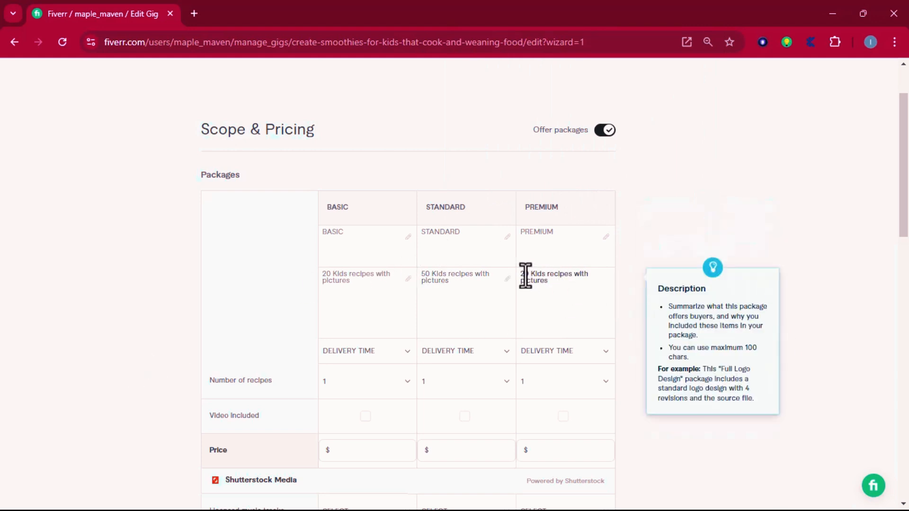
{"action": "key", "text": "Delete"}
{"action": "type", "text": "100"}
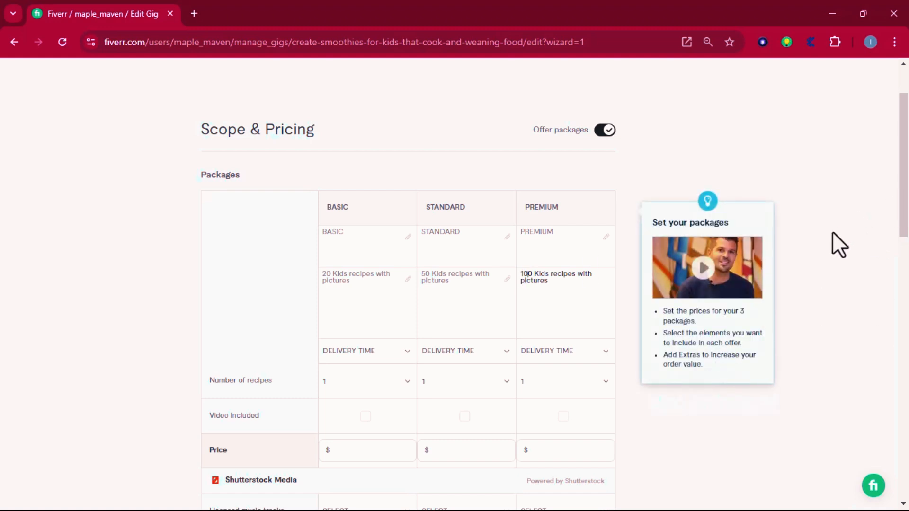
Set the delivery times to 2 days for Basic, 4 days for Standard and 10 days for Premium
{"action": "left_click_drag", "start_coordinate": [903, 201], "coordinate": [903, 222]}
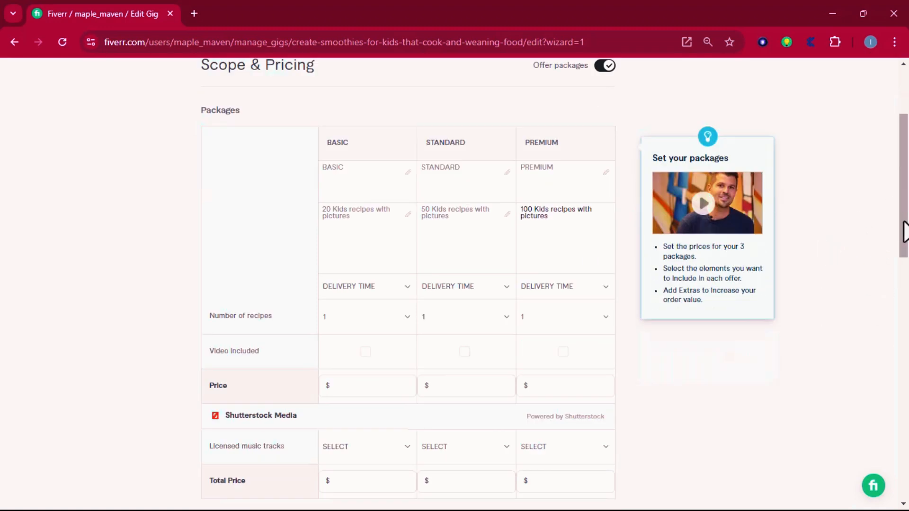
{"action": "scroll", "coordinate": [378, 308], "scroll_direction": "down", "scroll_amount": 1}
{"action": "left_click", "coordinate": [379, 273]}
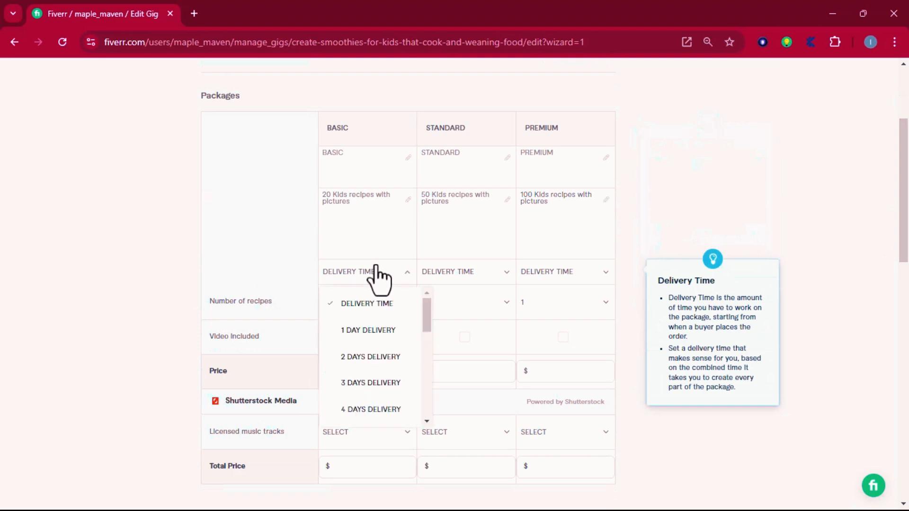
{"action": "left_click", "coordinate": [379, 359]}
{"action": "left_click", "coordinate": [495, 279]}
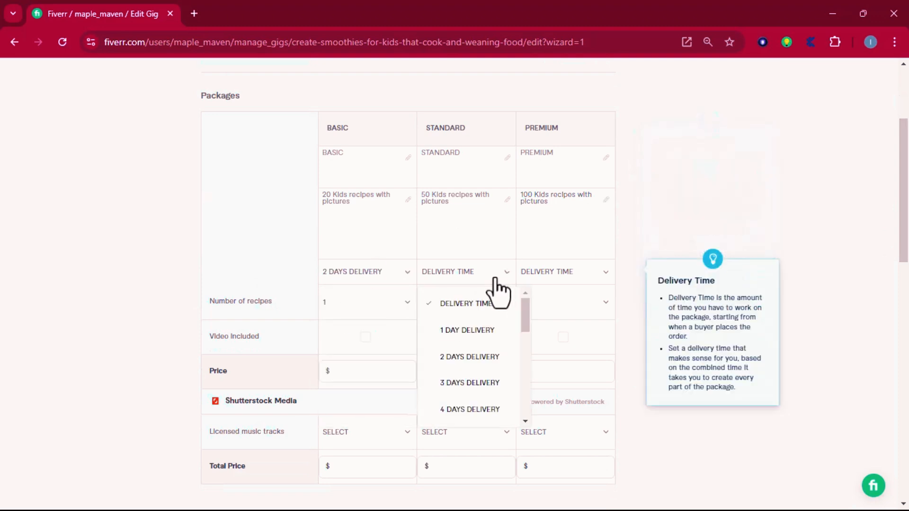
{"action": "left_click", "coordinate": [466, 412]}
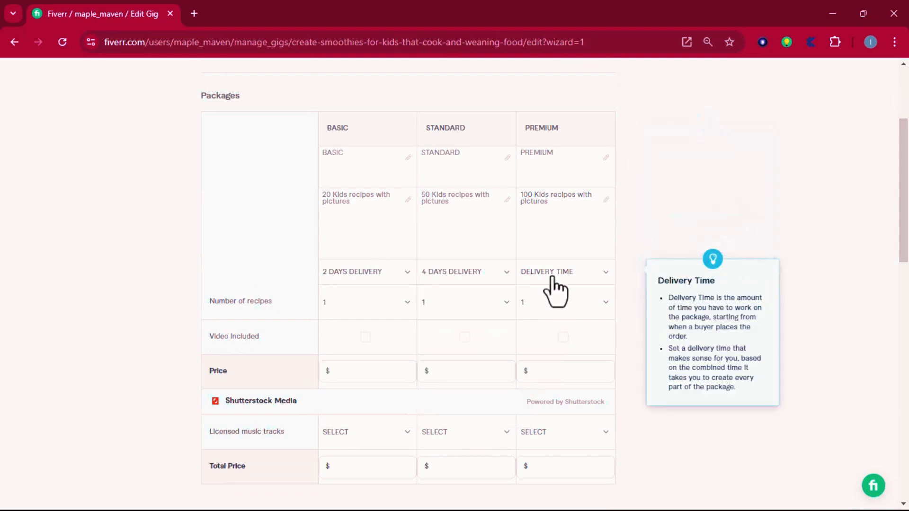
{"action": "left_click", "coordinate": [552, 279]}
{"action": "left_click_drag", "start_coordinate": [625, 334], "coordinate": [620, 357]}
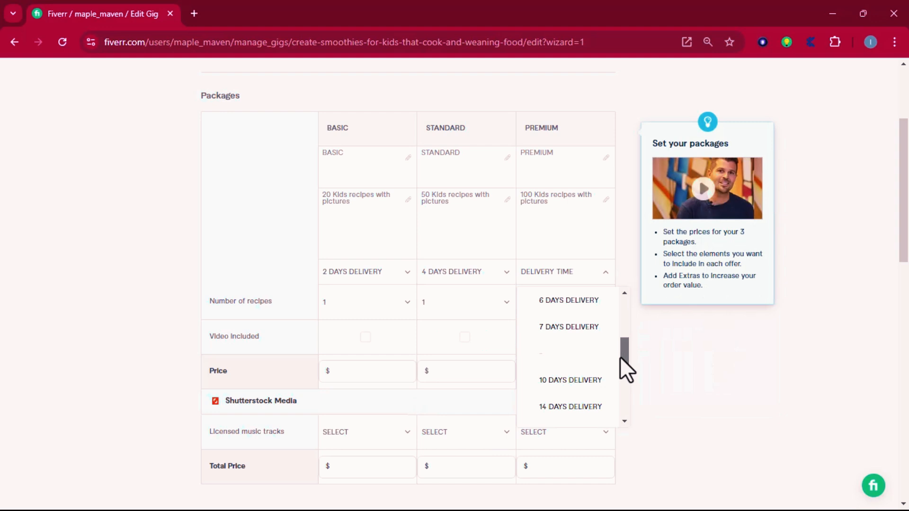
{"action": "left_click", "coordinate": [564, 379]}
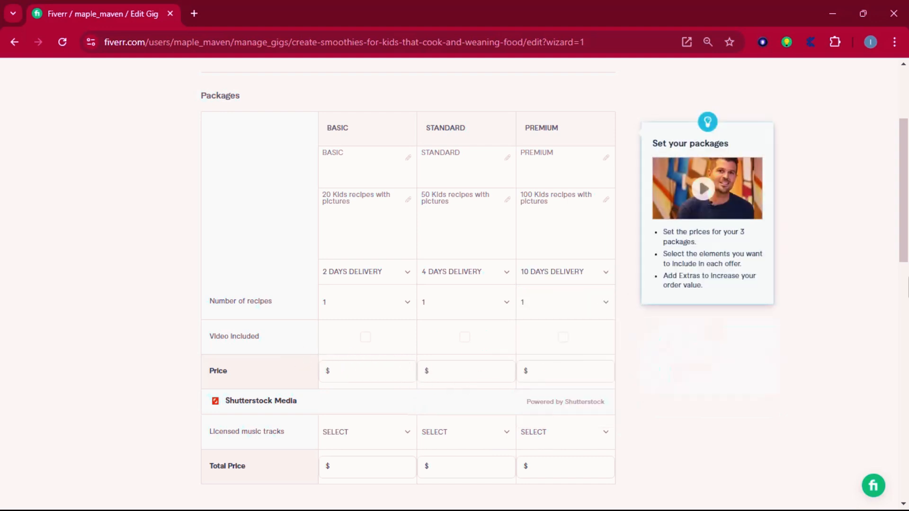
Set the number of recipes in the Basic package to 20
{"action": "scroll", "coordinate": [427, 222], "scroll_direction": "down", "scroll_amount": 2}
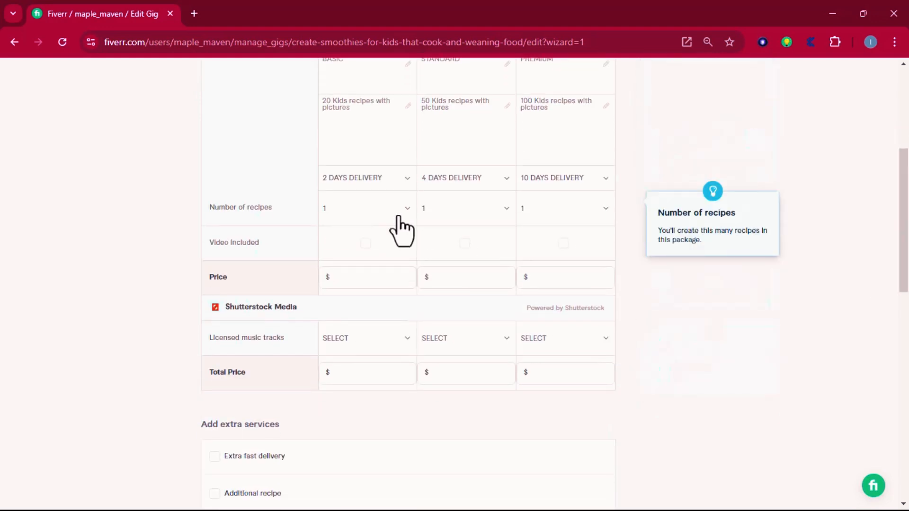
{"action": "left_click", "coordinate": [381, 216]}
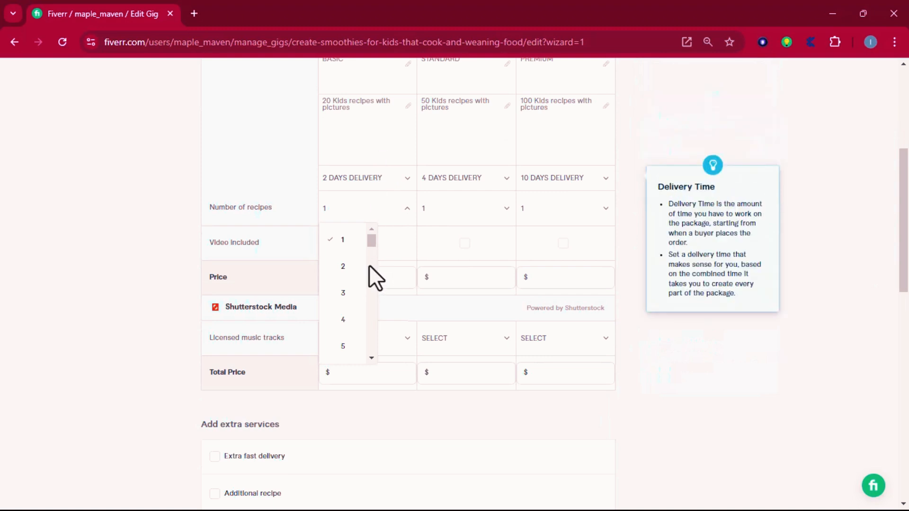
{"action": "left_click_drag", "start_coordinate": [371, 242], "coordinate": [373, 289]}
{"action": "scroll", "coordinate": [372, 294], "scroll_direction": "up", "scroll_amount": 2}
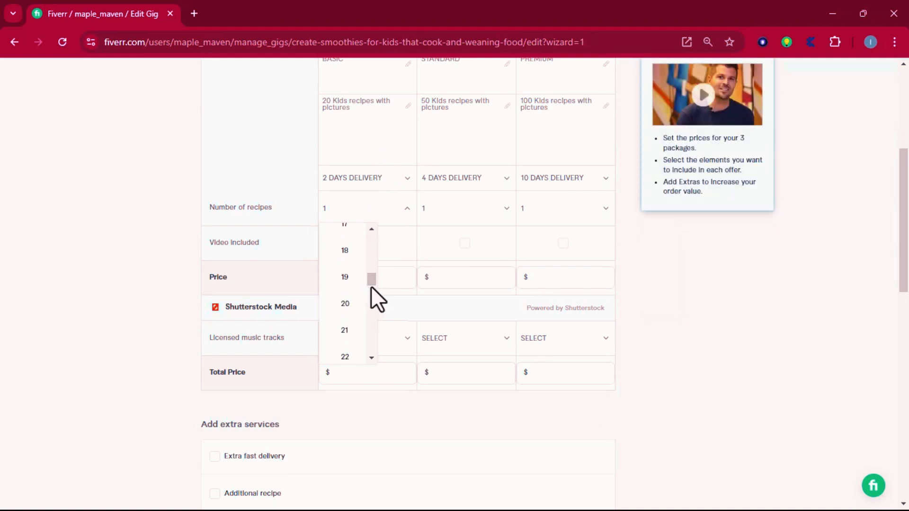
{"action": "left_click", "coordinate": [345, 302]}
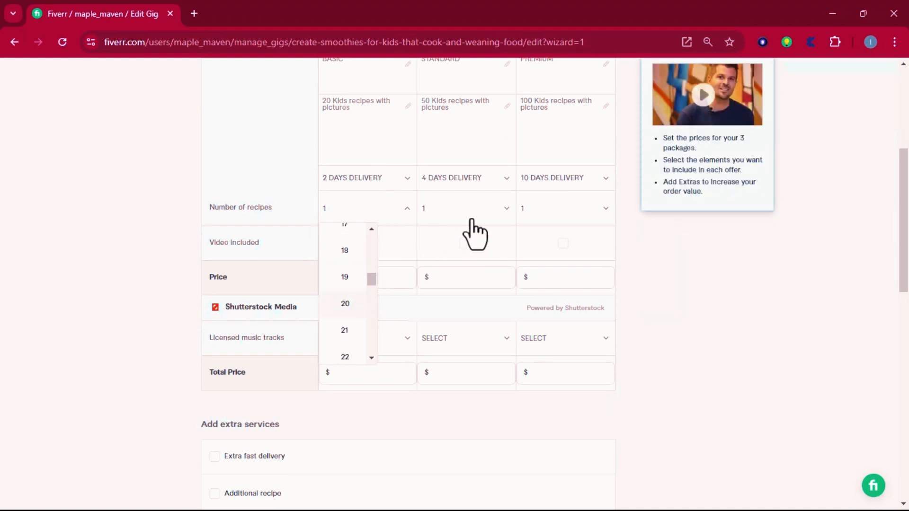
{"action": "left_click", "coordinate": [476, 182]}
{"action": "left_click", "coordinate": [405, 210]}
Set the number of recipes to 50 for both the Standard and Premium packages
{"action": "left_click", "coordinate": [461, 213]}
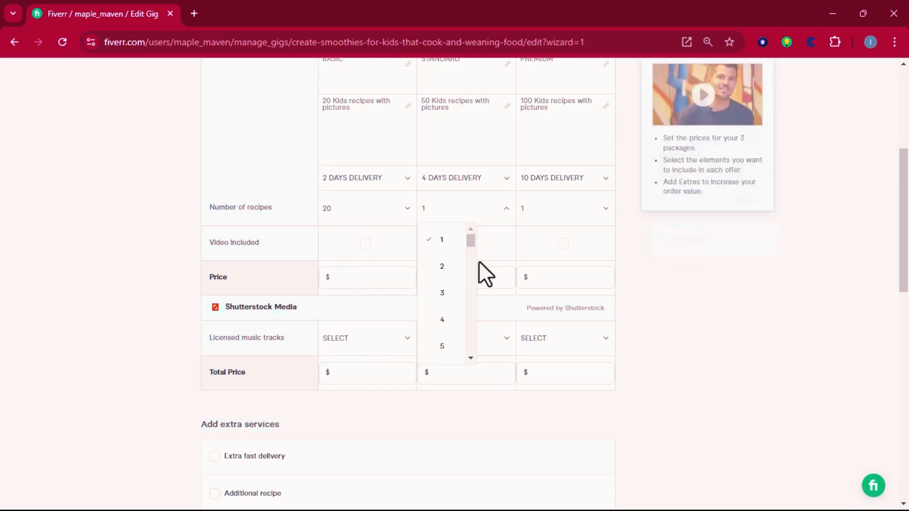
{"action": "left_click_drag", "start_coordinate": [470, 244], "coordinate": [453, 351]}
{"action": "left_click", "coordinate": [446, 344]}
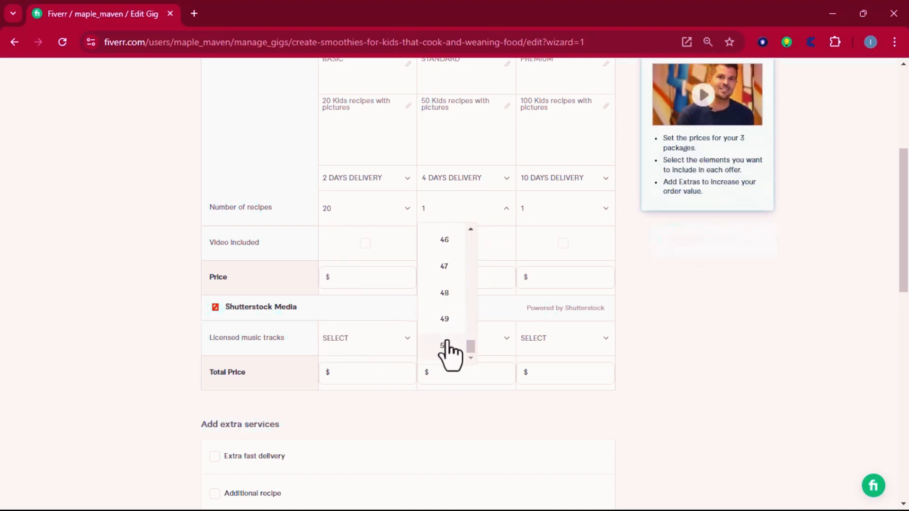
{"action": "left_click", "coordinate": [566, 208]}
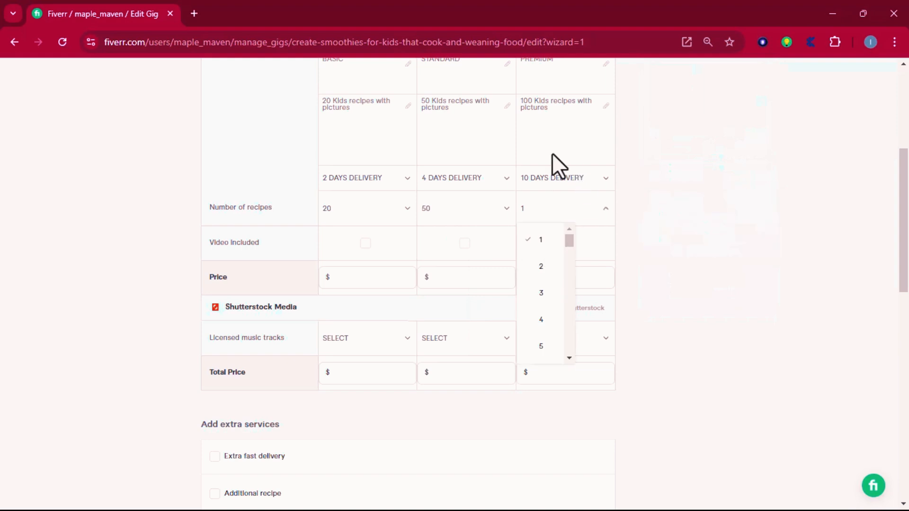
{"action": "left_click_drag", "start_coordinate": [572, 248], "coordinate": [571, 386]}
{"action": "scroll", "coordinate": [560, 354], "scroll_direction": "down", "scroll_amount": 10}
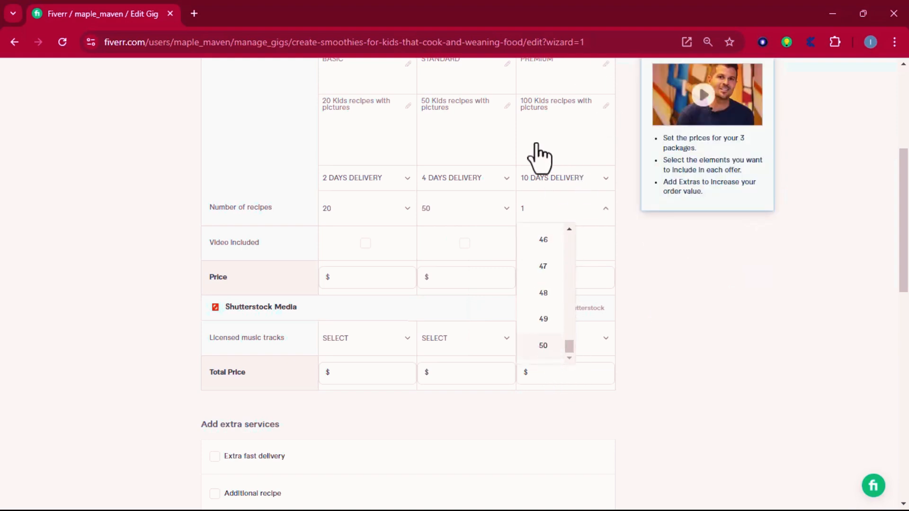
{"action": "left_click", "coordinate": [540, 346]}
{"action": "left_click_drag", "start_coordinate": [906, 209], "coordinate": [905, 244]}
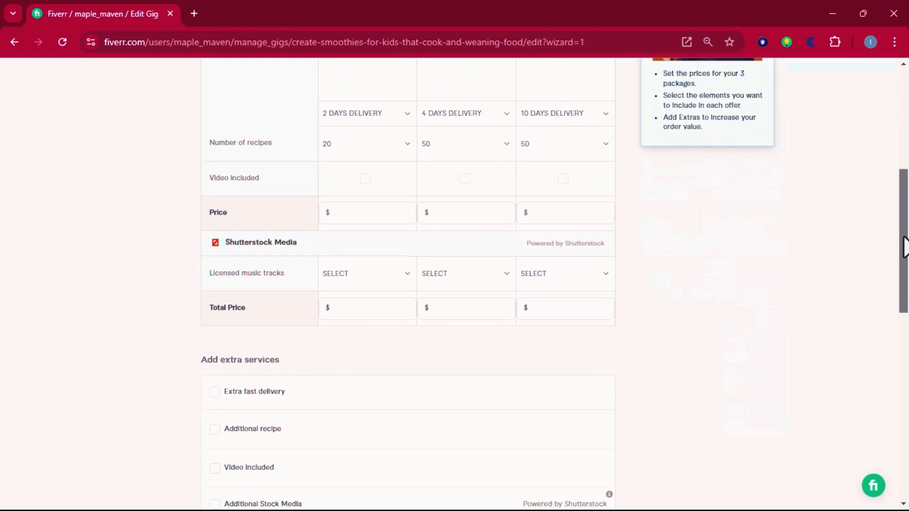
Price the Basic package at $20, Standard at $50 and Premium at $100, and save to continue to the description stage
{"action": "left_click", "coordinate": [355, 217]}
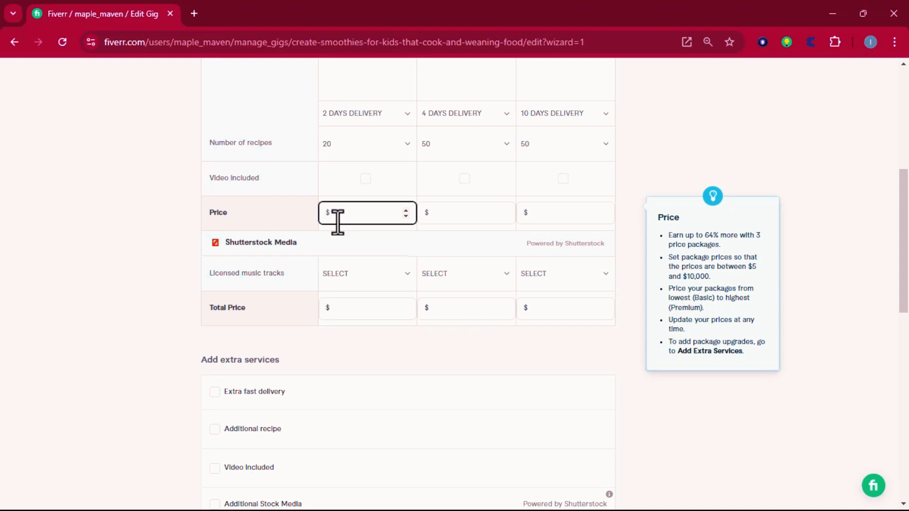
{"action": "type", "text": "20"}
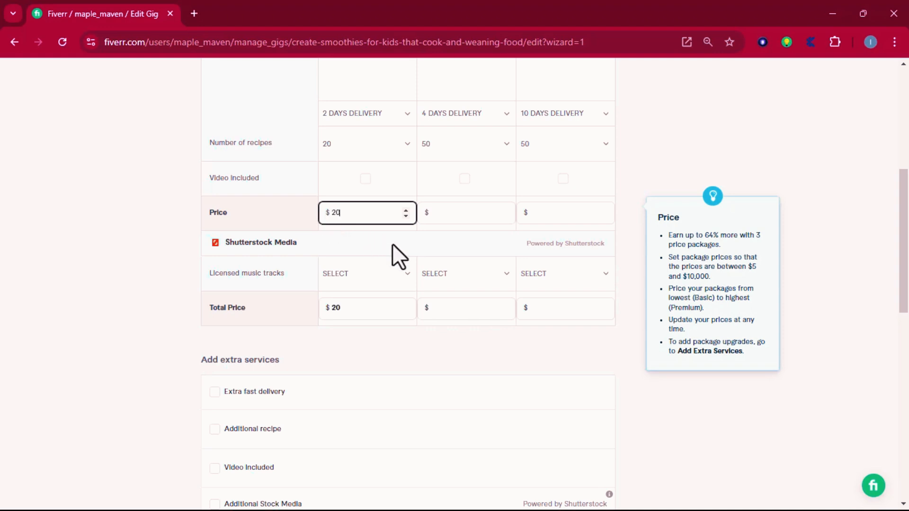
{"action": "left_click", "coordinate": [470, 305]}
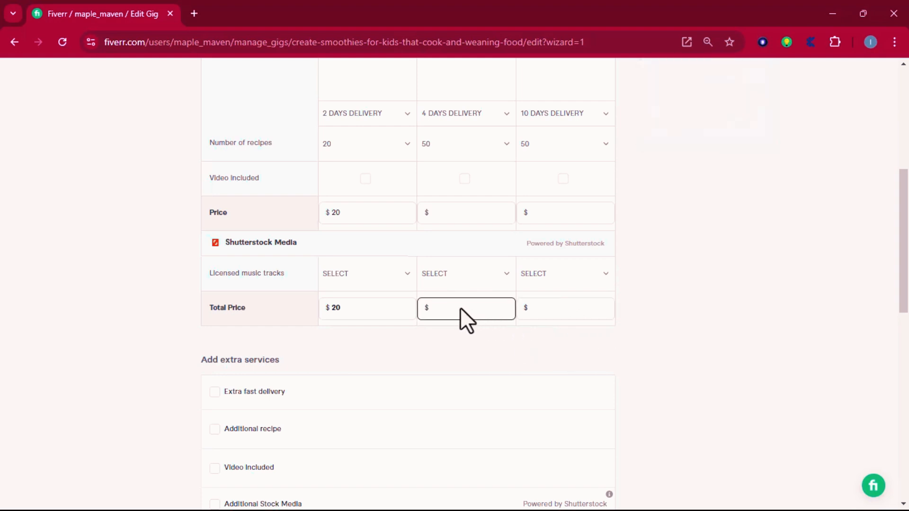
{"action": "left_click", "coordinate": [456, 216]}
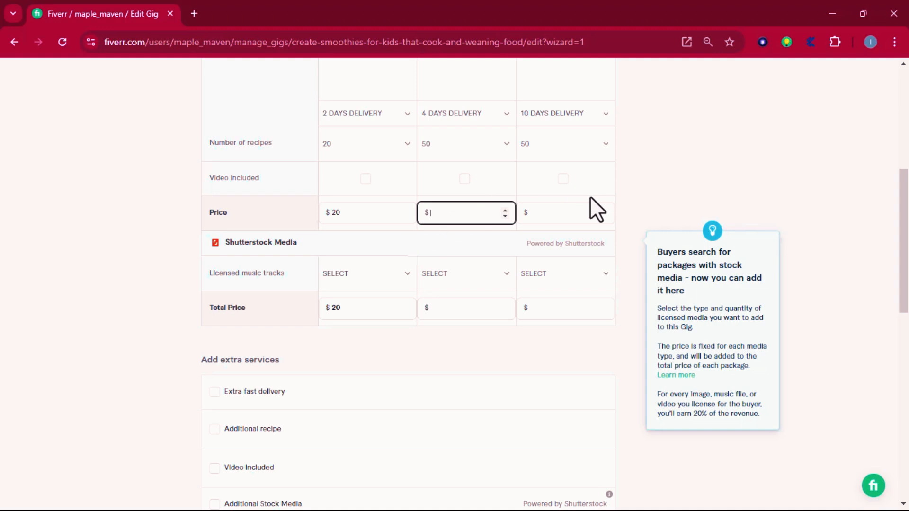
{"action": "type", "text": "50"}
{"action": "left_click", "coordinate": [582, 213]}
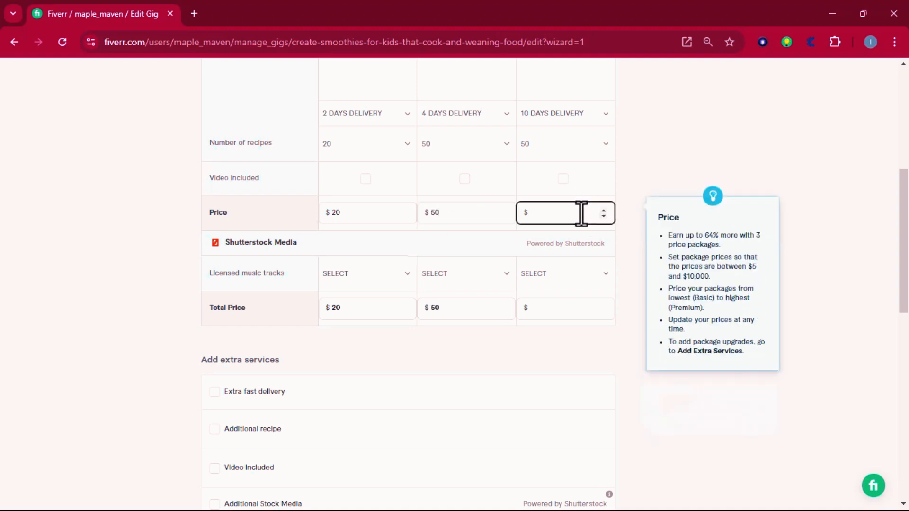
{"action": "type", "text": "1"}
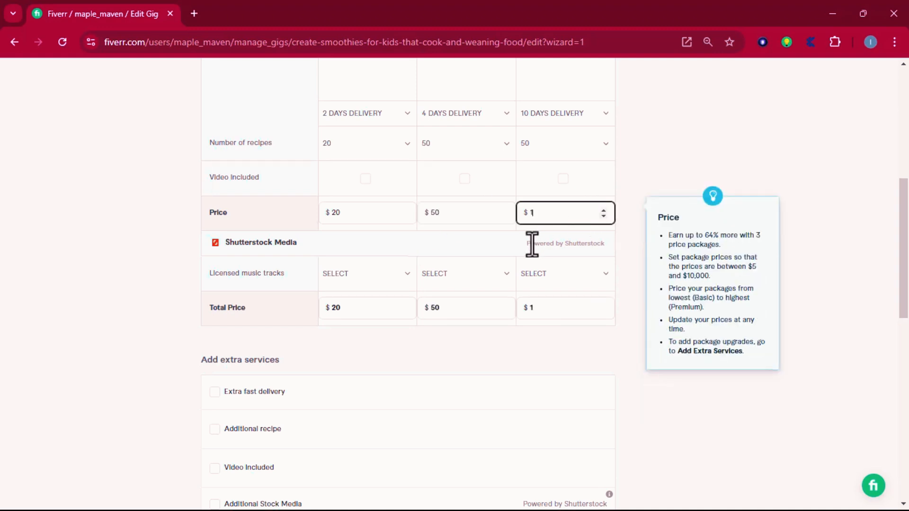
{"action": "type", "text": "100"}
{"action": "scroll", "coordinate": [851, 210], "scroll_direction": "down", "scroll_amount": 8}
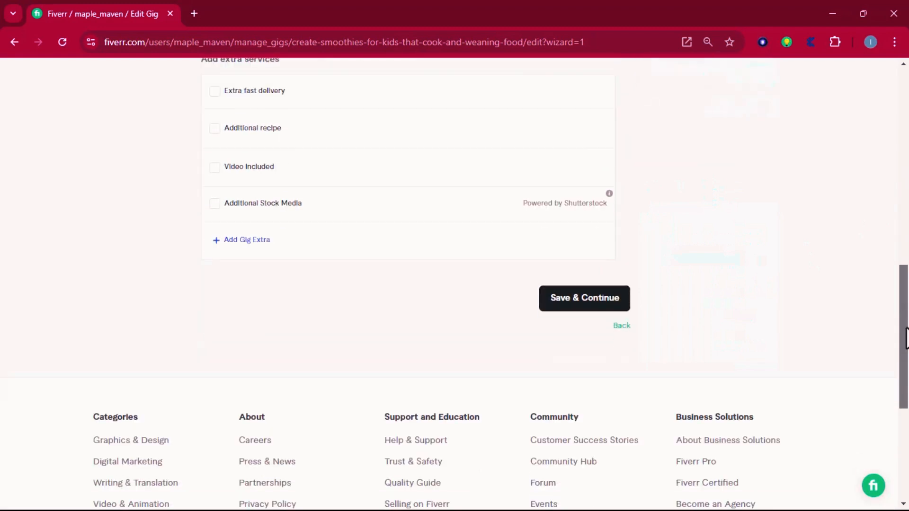
{"action": "left_click", "coordinate": [550, 203]}
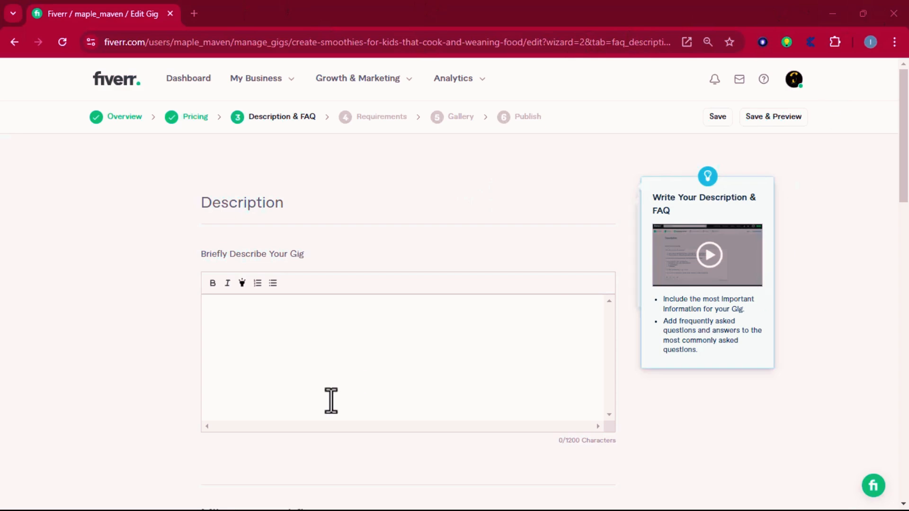
Copy the full "About this gig" text from the competitor's weaning food recipes gig in the other browser window
{"action": "key", "text": "super"}
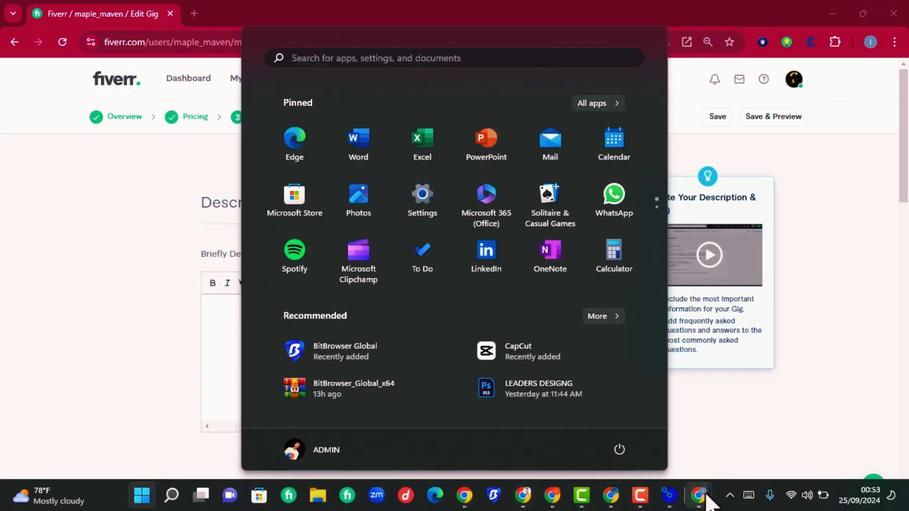
{"action": "mouse_move", "coordinate": [704, 496]}
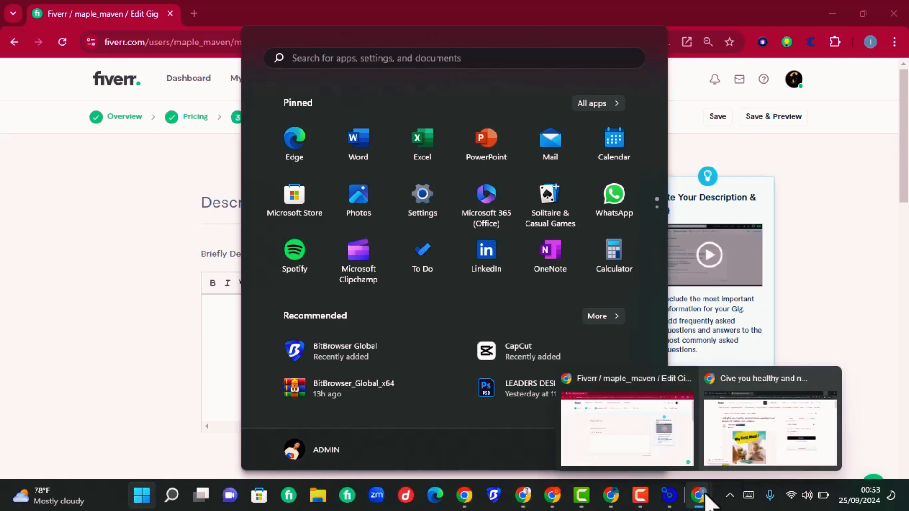
{"action": "left_click", "coordinate": [738, 446]}
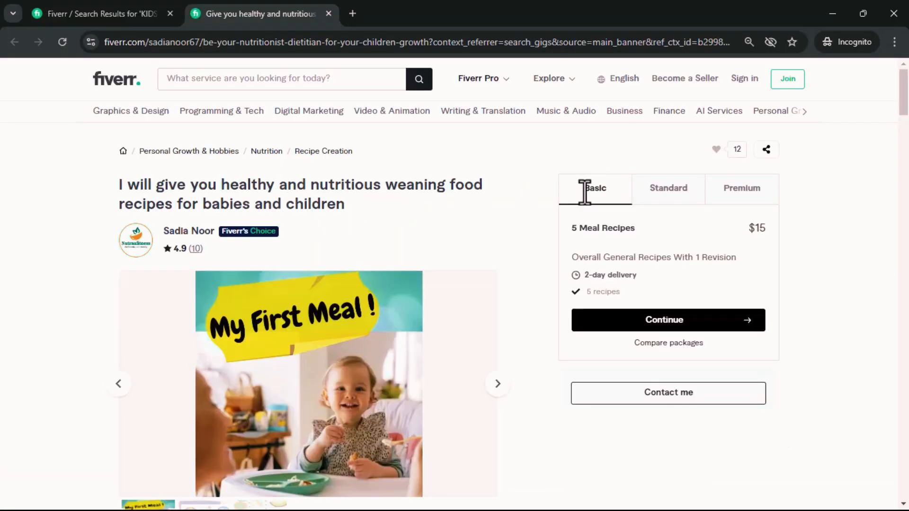
{"action": "scroll", "coordinate": [906, 143], "scroll_direction": "down", "scroll_amount": 2}
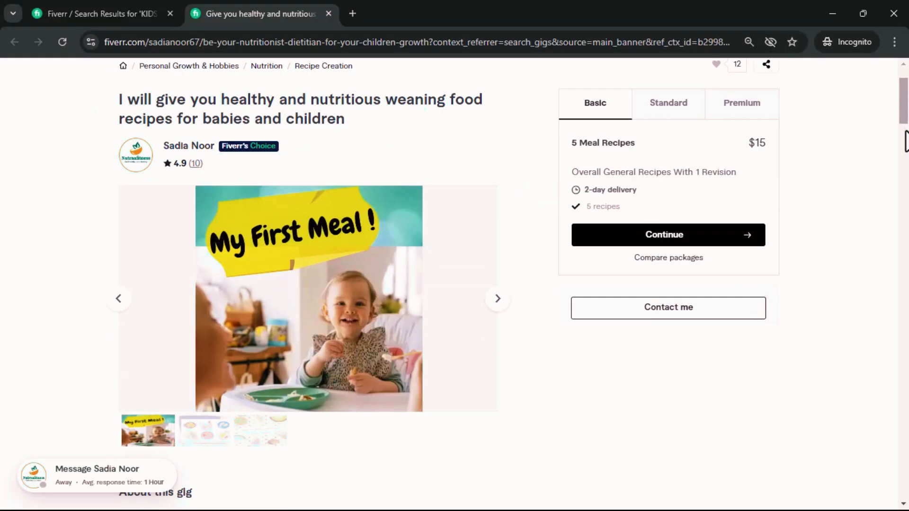
{"action": "scroll", "coordinate": [905, 142], "scroll_direction": "down", "scroll_amount": 9}
{"action": "scroll", "coordinate": [905, 142], "scroll_direction": "up", "scroll_amount": 5}
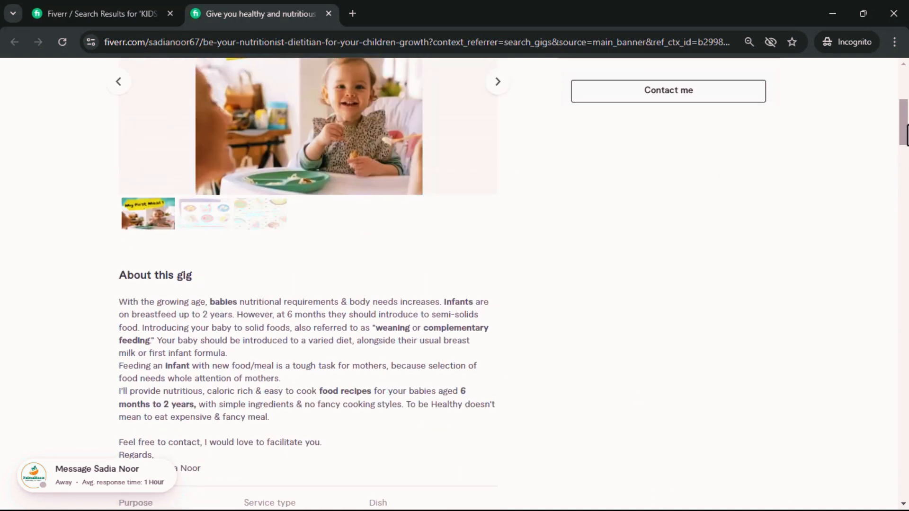
{"action": "scroll", "coordinate": [905, 135], "scroll_direction": "down", "scroll_amount": 2}
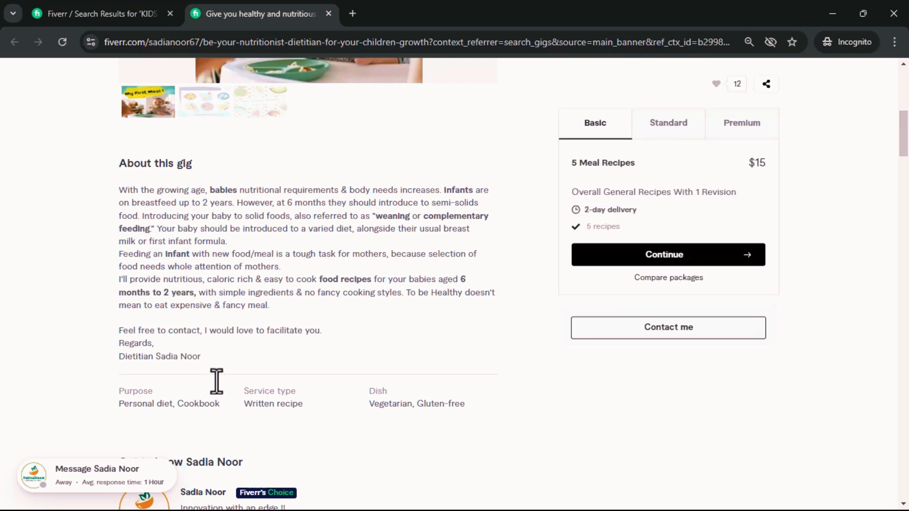
{"action": "left_click_drag", "start_coordinate": [203, 357], "coordinate": [115, 192]}
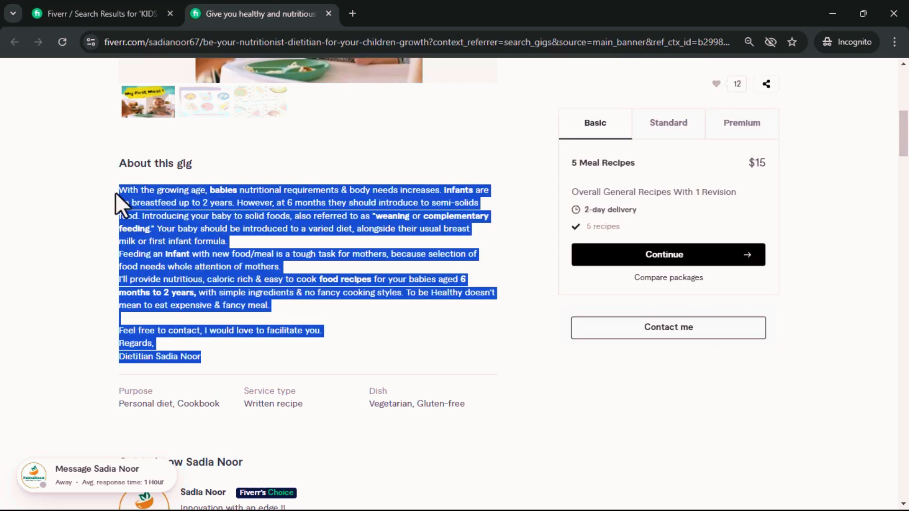
{"action": "right_click", "coordinate": [180, 217]}
{"action": "left_click", "coordinate": [193, 226]}
{"action": "left_click", "coordinate": [832, 14]}
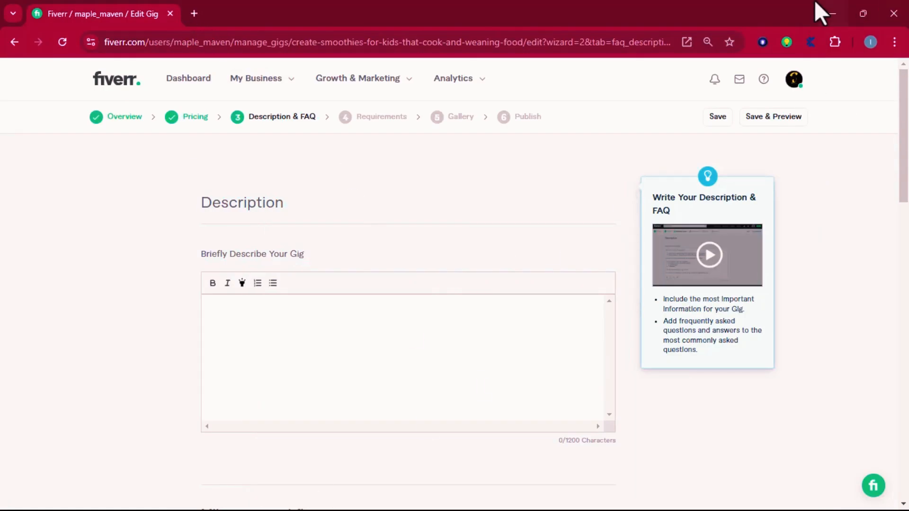
Open Notepad and paste the copied gig description into it
{"action": "key", "text": "super"}
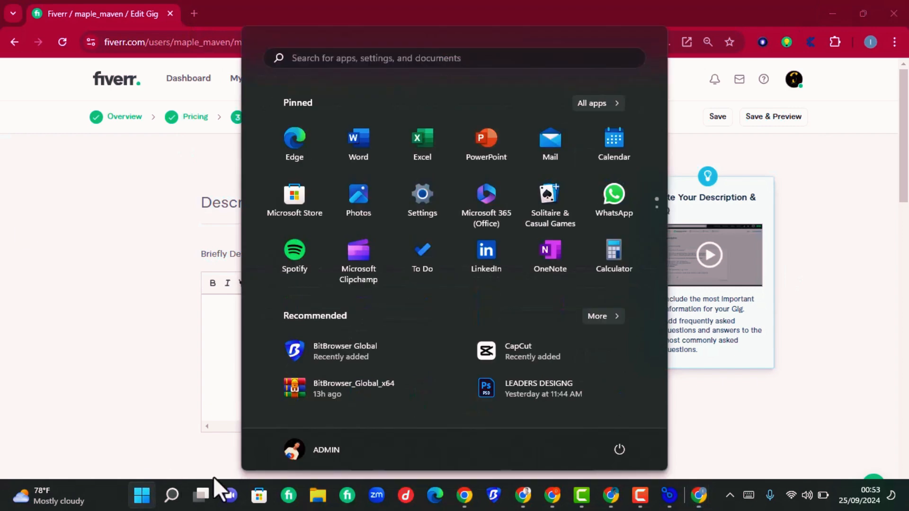
{"action": "left_click", "coordinate": [171, 495]}
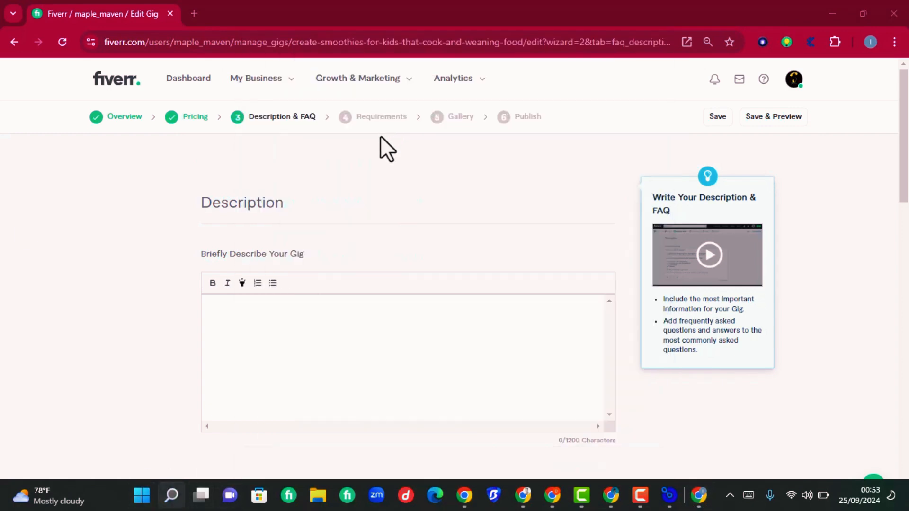
{"action": "type", "text": "note"}
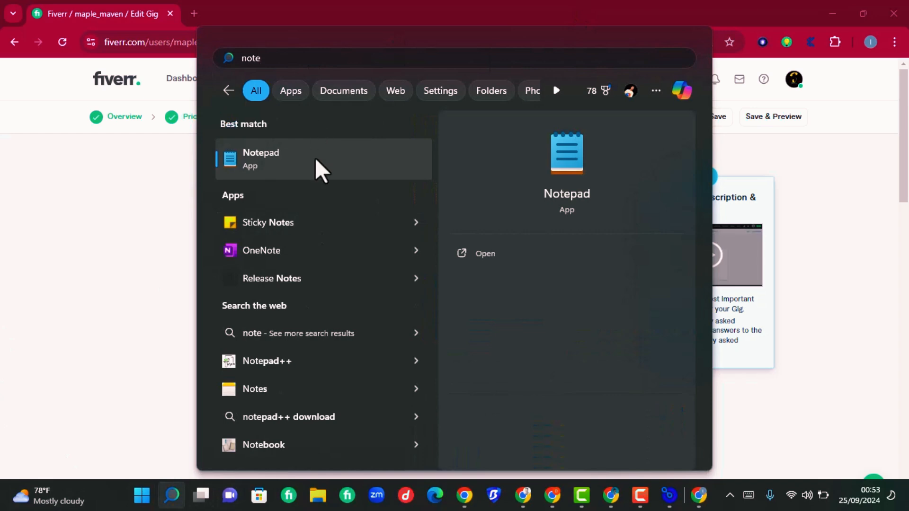
{"action": "left_click", "coordinate": [318, 155]}
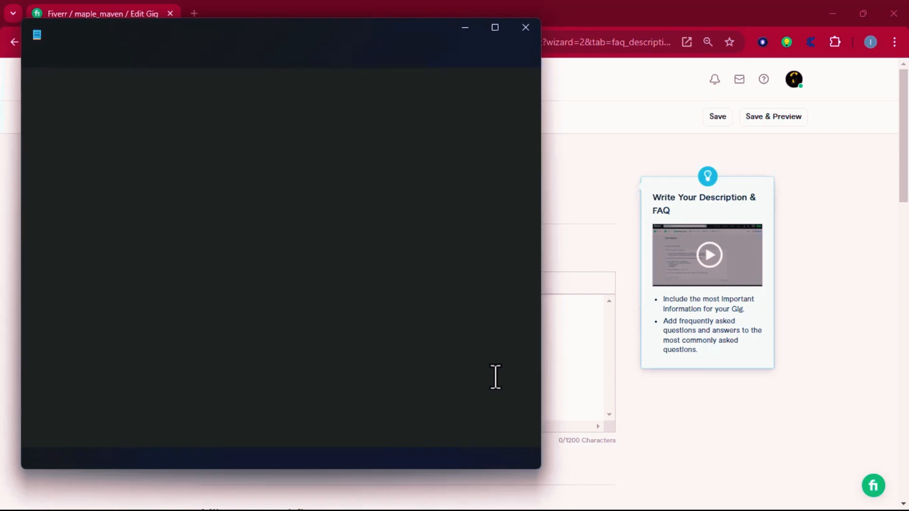
{"action": "right_click", "coordinate": [164, 103]}
{"action": "left_click", "coordinate": [194, 195]}
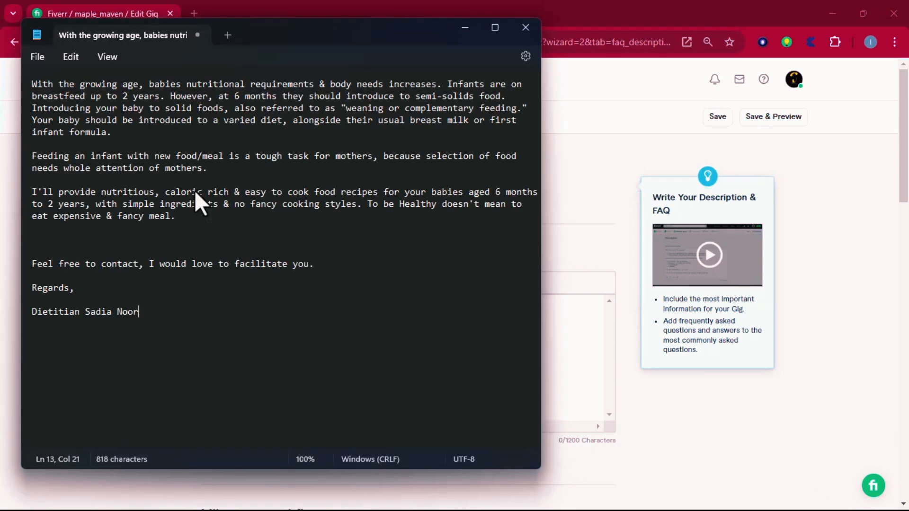
Replace the competitor's title and name in the sign-off with the seller's own name, and copy the entire text
{"action": "left_click_drag", "start_coordinate": [141, 315], "coordinate": [10, 315]}
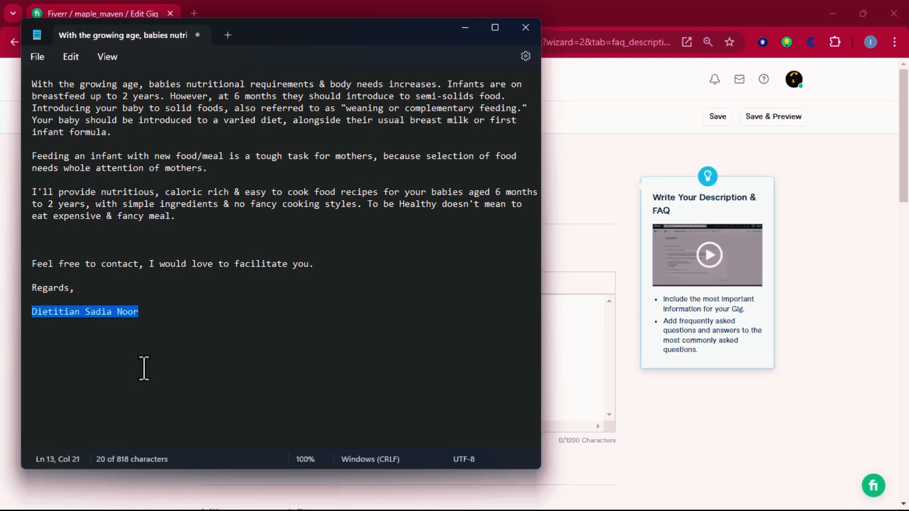
{"action": "type", "text": "M"}
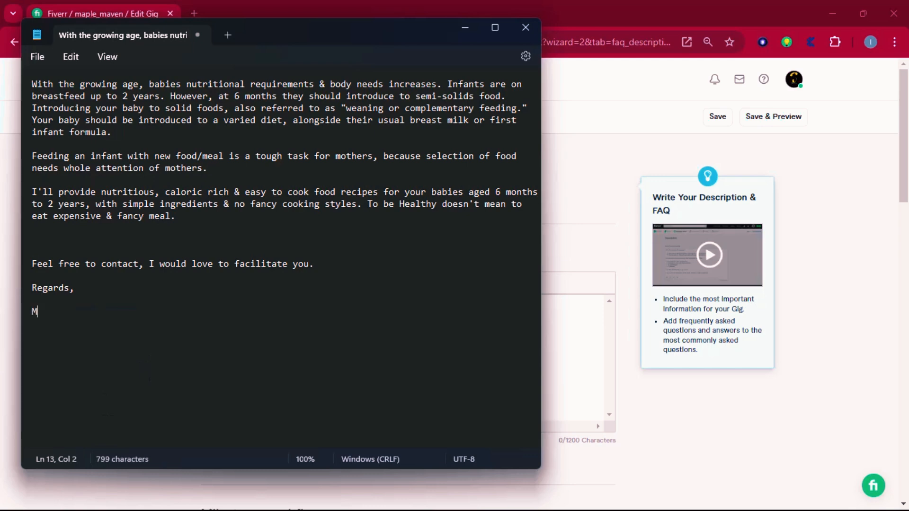
{"action": "type", "text": "aven"}
{"action": "left_click_drag", "start_coordinate": [119, 316], "coordinate": [30, 84]}
{"action": "right_click", "coordinate": [88, 94]}
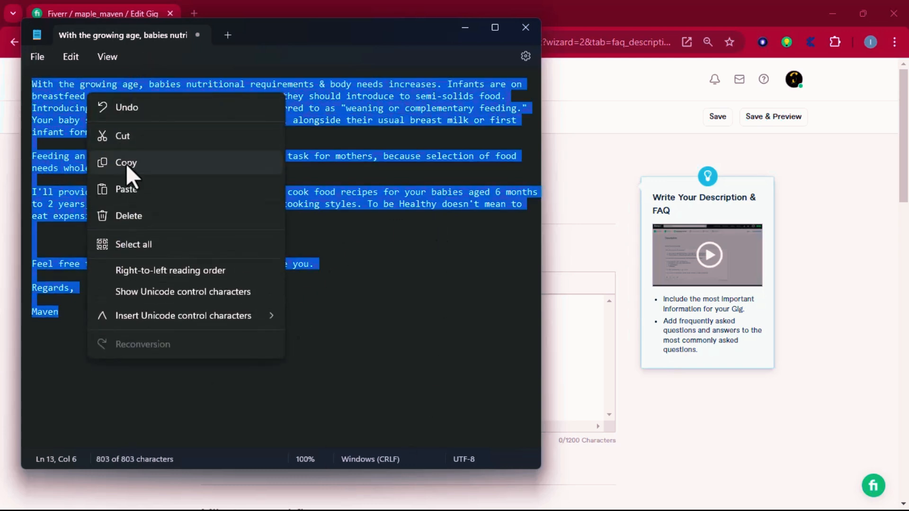
{"action": "left_click", "coordinate": [126, 163]}
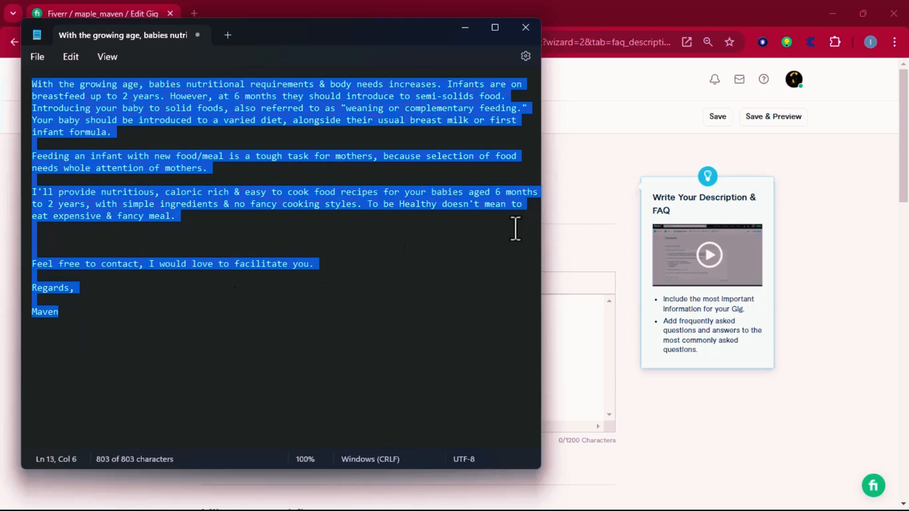
Return to the Fiverr gig editor, paste the edited text as the gig description, and save to continue to the requirements stage
{"action": "left_click", "coordinate": [590, 167]}
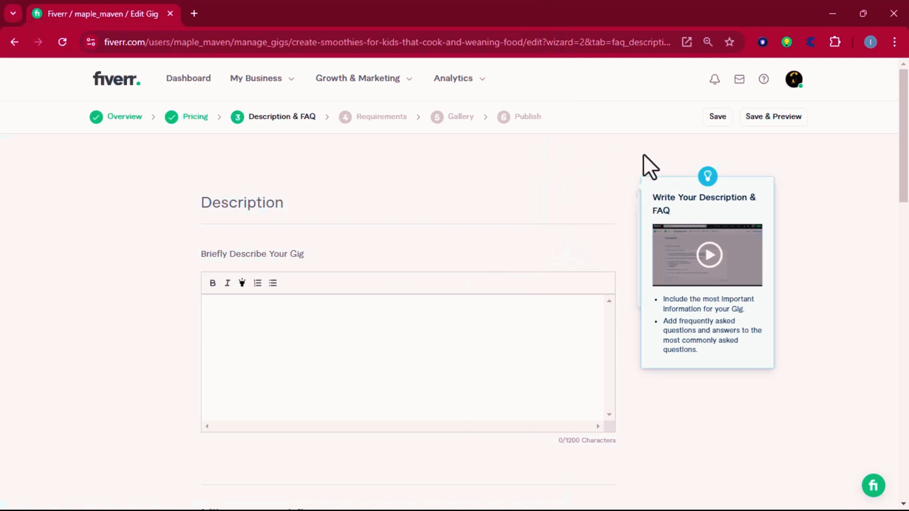
{"action": "left_click_drag", "start_coordinate": [905, 135], "coordinate": [904, 171]}
{"action": "left_click", "coordinate": [363, 186]}
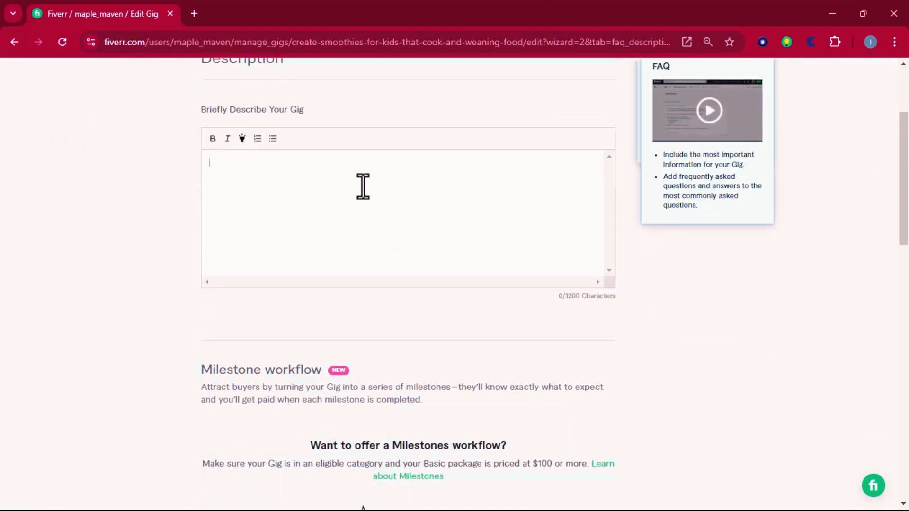
{"action": "right_click", "coordinate": [364, 186]}
{"action": "left_click", "coordinate": [392, 335]}
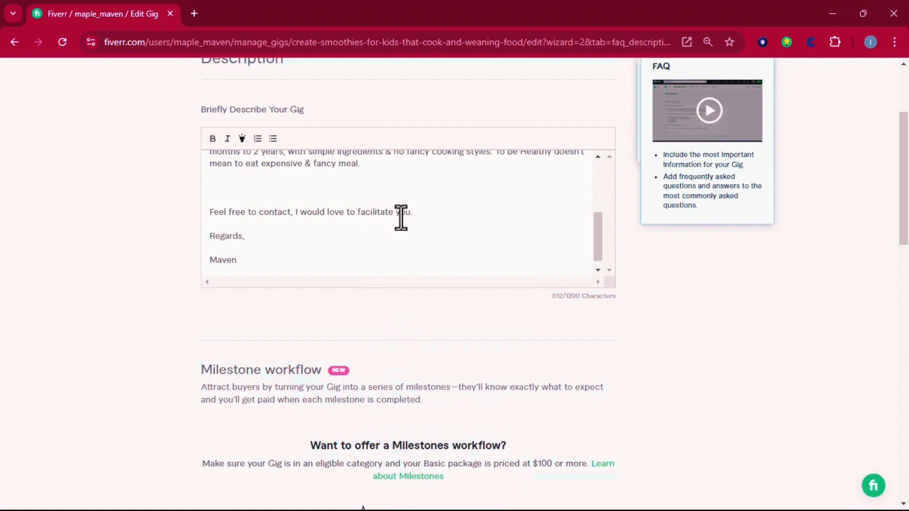
{"action": "scroll", "coordinate": [401, 217], "scroll_direction": "up", "scroll_amount": 5}
{"action": "scroll", "coordinate": [402, 229], "scroll_direction": "down", "scroll_amount": 5}
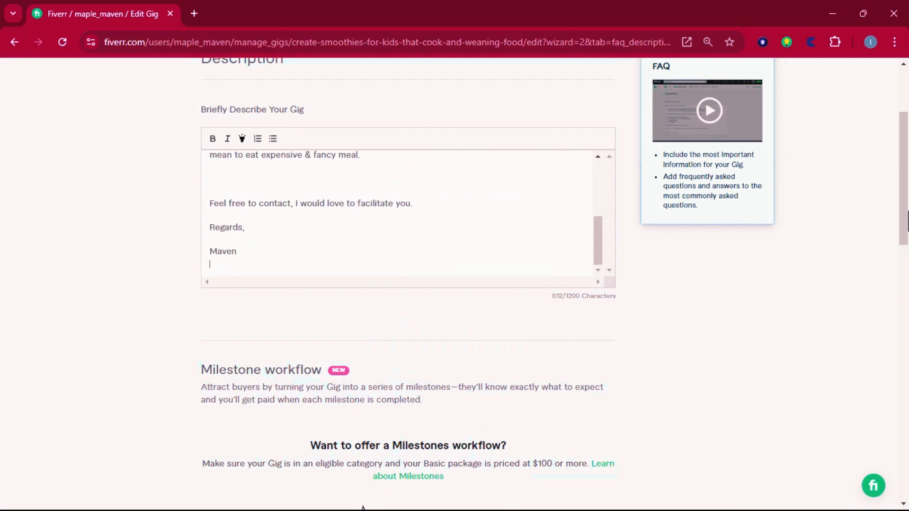
{"action": "scroll", "coordinate": [363, 508], "scroll_direction": "down", "scroll_amount": 12}
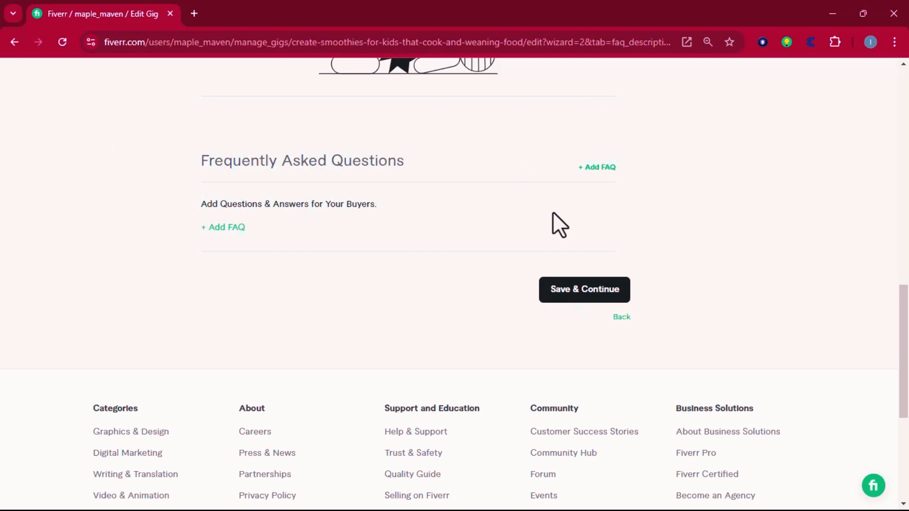
{"action": "left_click", "coordinate": [576, 290]}
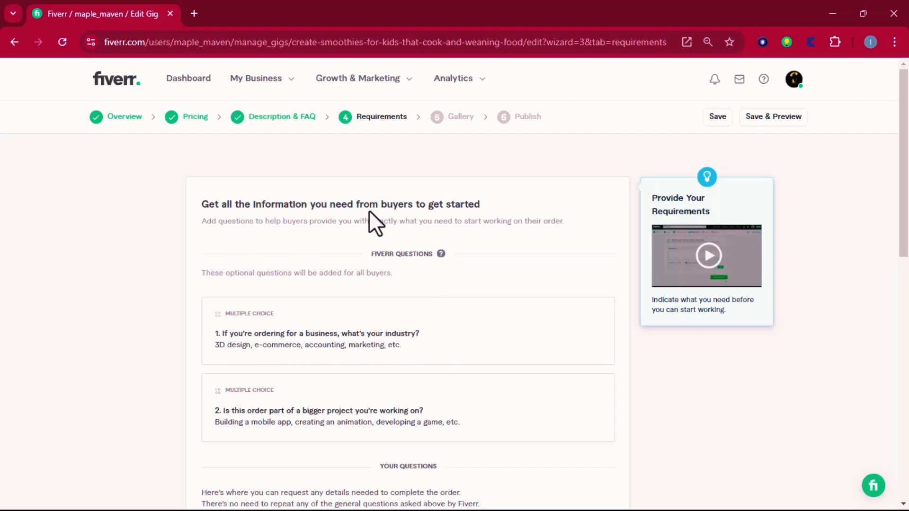
Write the new buyer question "Send me the details of your project and your specific goals and your stipulated timeline for the project"
{"action": "scroll", "coordinate": [442, 227], "scroll_direction": "down", "scroll_amount": 10}
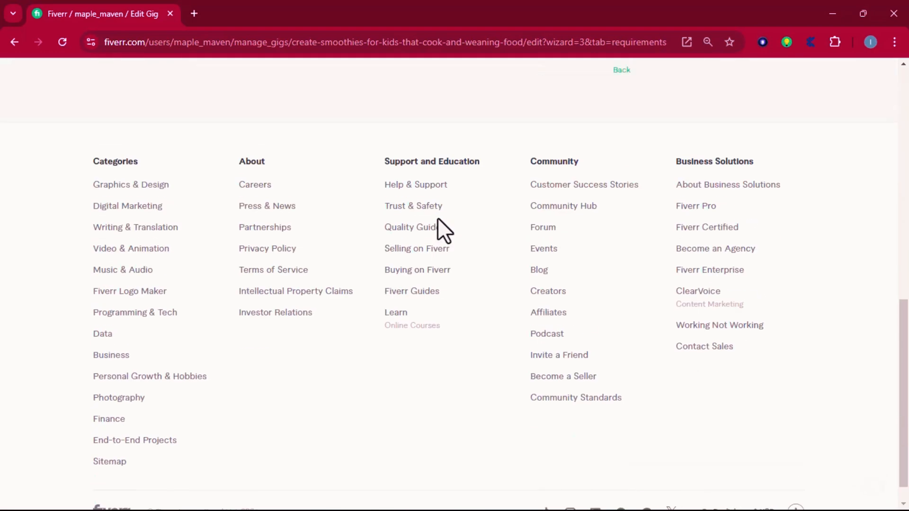
{"action": "scroll", "coordinate": [441, 233], "scroll_direction": "up", "scroll_amount": 7}
{"action": "left_click", "coordinate": [253, 362]}
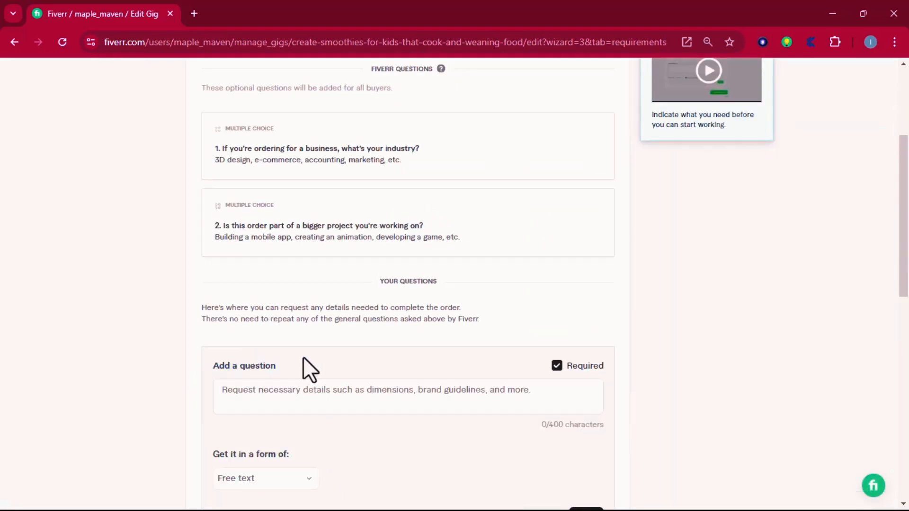
{"action": "left_click", "coordinate": [303, 401]}
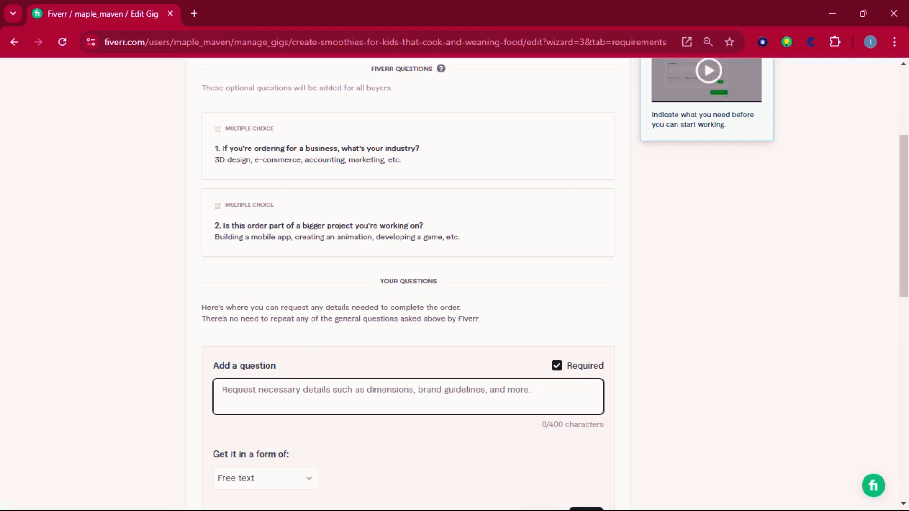
{"action": "type", "text": "Se"}
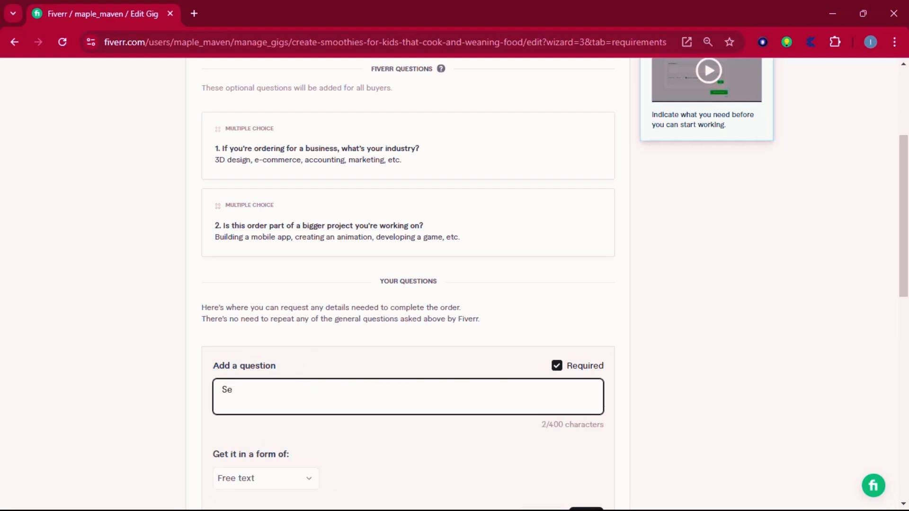
{"action": "type", "text": "nd me the"}
{"action": "key", "text": "BackSpace"}
{"action": "type", "text": "he details "}
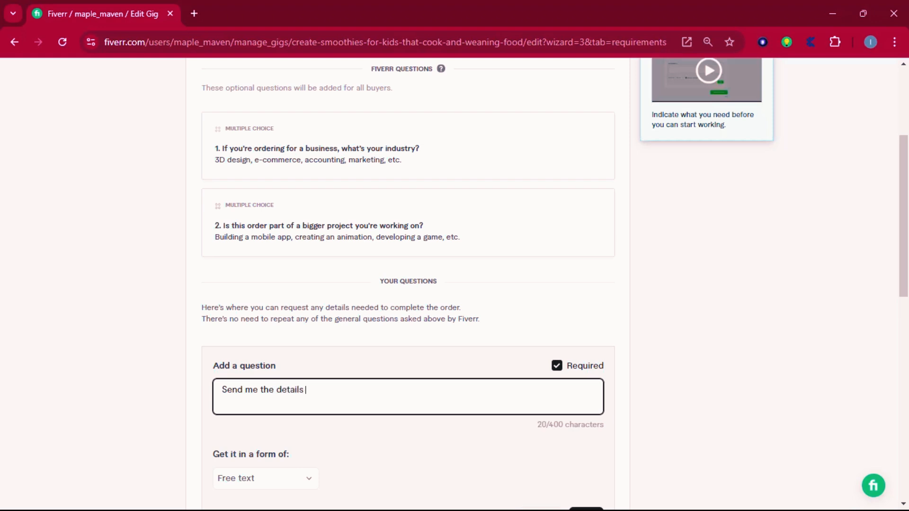
{"action": "type", "text": "of your project and you"}
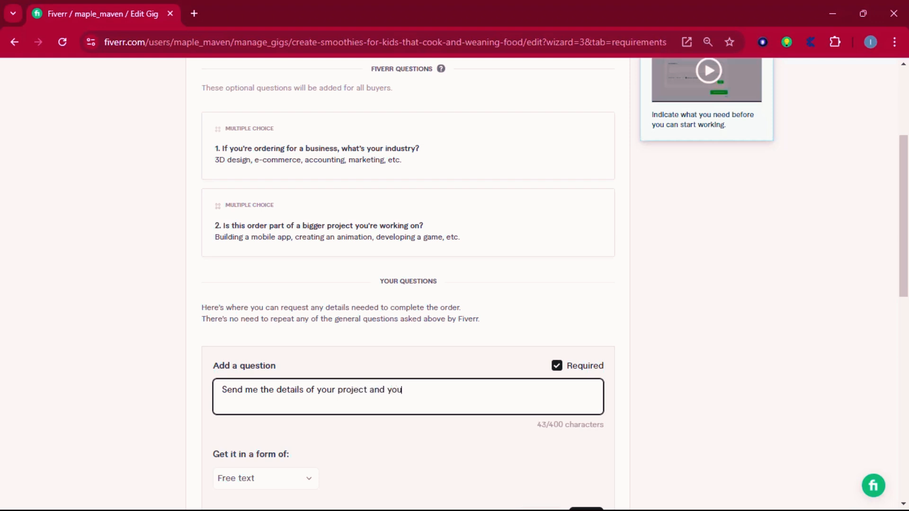
{"action": "type", "text": "r specific goals"}
{"action": "type", "text": "and"}
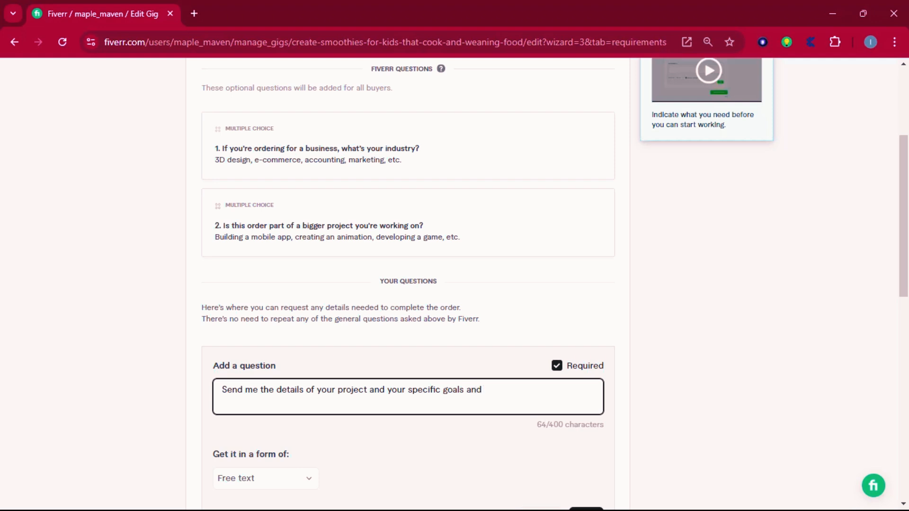
{"action": "type", "text": " your stipulated timeline"}
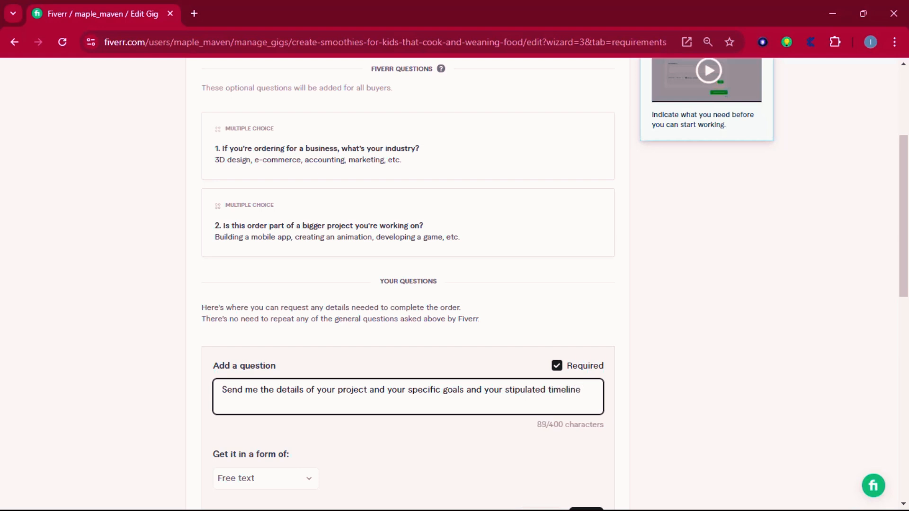
{"action": "type", "text": " for the project"}
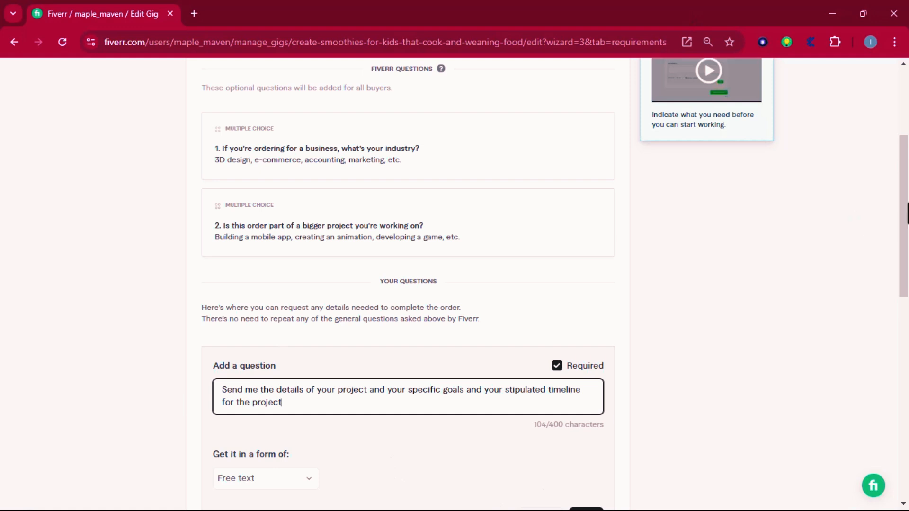
Add the question to the gig requirements as required free text and save to continue to the gallery stage
{"action": "scroll", "coordinate": [907, 213], "scroll_direction": "down", "scroll_amount": 2}
{"action": "left_click", "coordinate": [585, 439]}
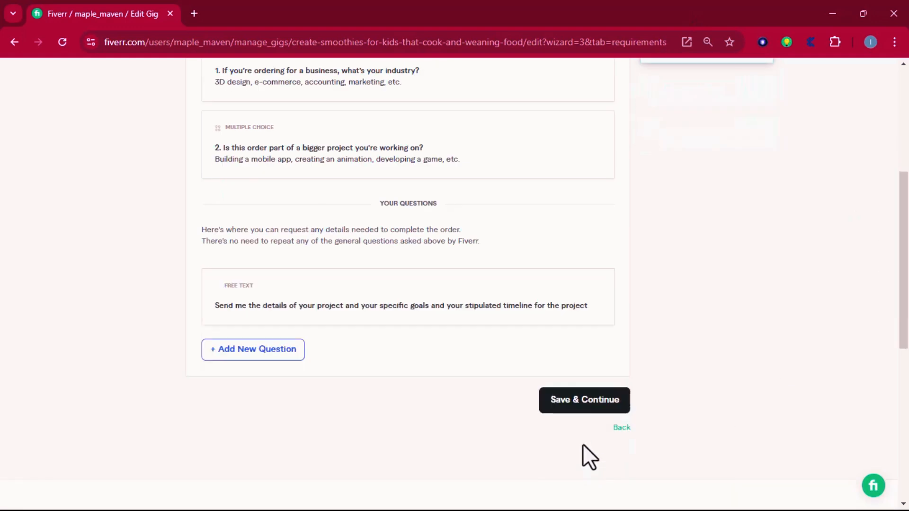
{"action": "left_click", "coordinate": [586, 410]}
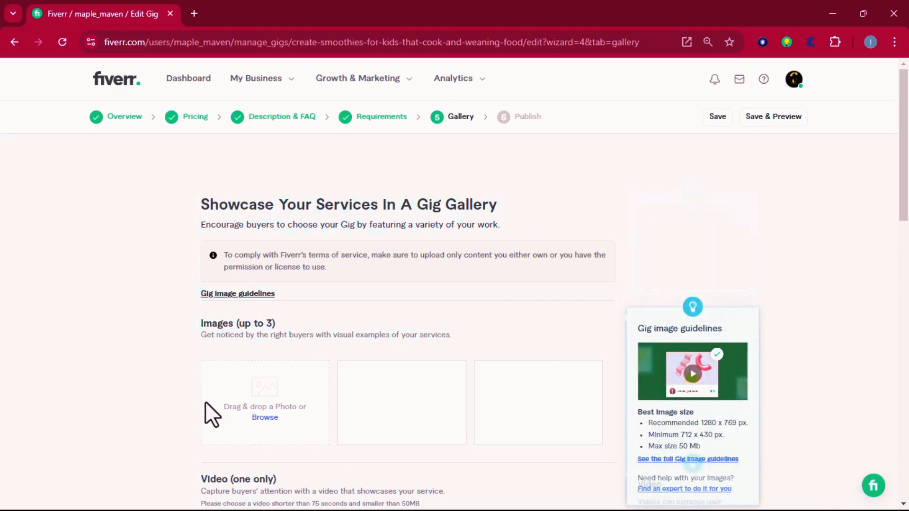
{"action": "left_click_drag", "start_coordinate": [128, 44], "coordinate": [369, 36]}
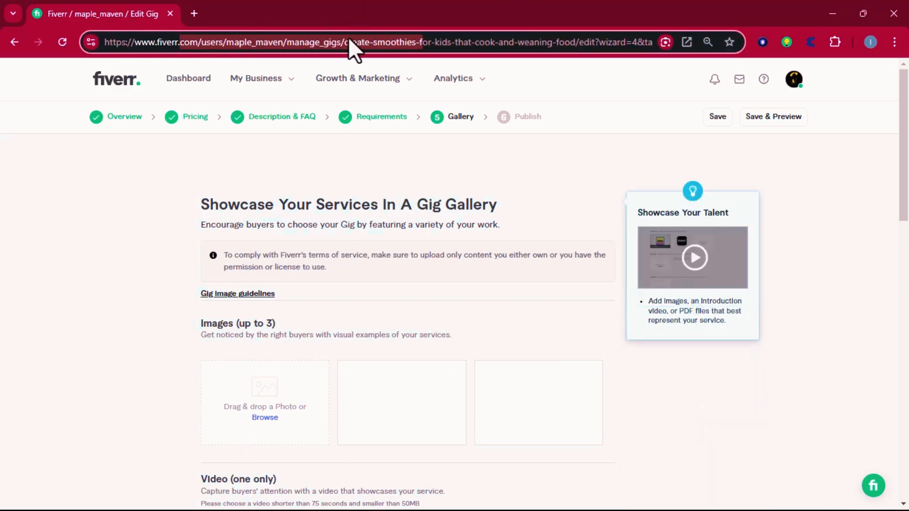
{"action": "left_click", "coordinate": [328, 39]}
{"action": "triple_click", "coordinate": [327, 36]}
{"action": "triple_click", "coordinate": [328, 39]}
{"action": "left_click", "coordinate": [329, 40]}
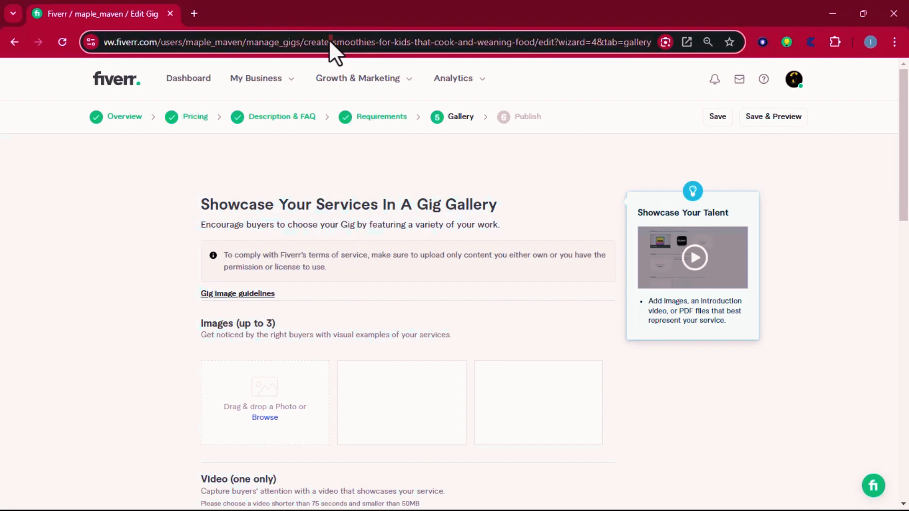
{"action": "triple_click", "coordinate": [329, 40]}
{"action": "triple_click", "coordinate": [330, 41]}
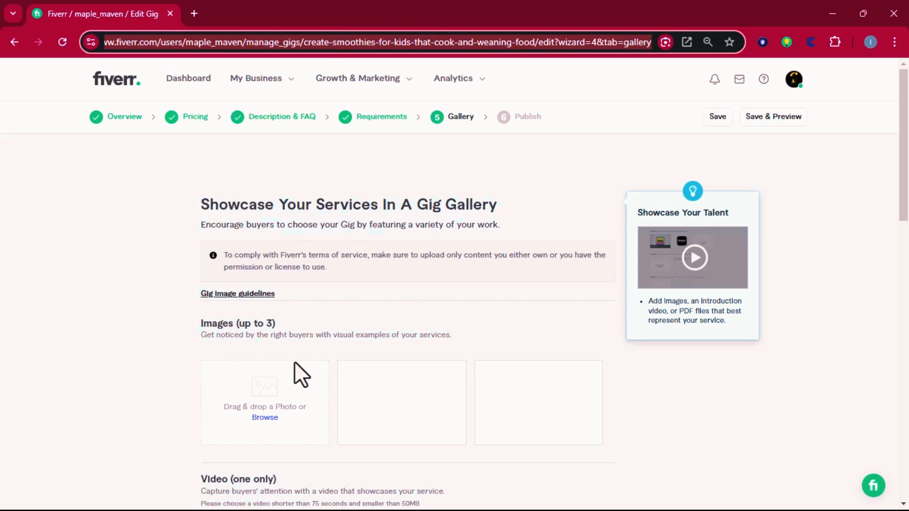
Browse for the first gig image and select the White Modern Blogger YouTube Channel Art file in the Downloads folder
{"action": "left_click", "coordinate": [265, 435]}
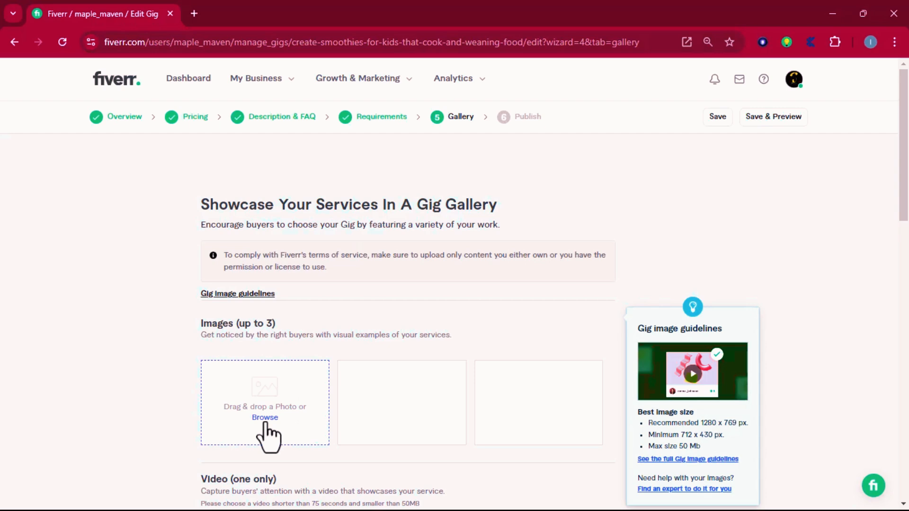
{"action": "left_click", "coordinate": [265, 423]}
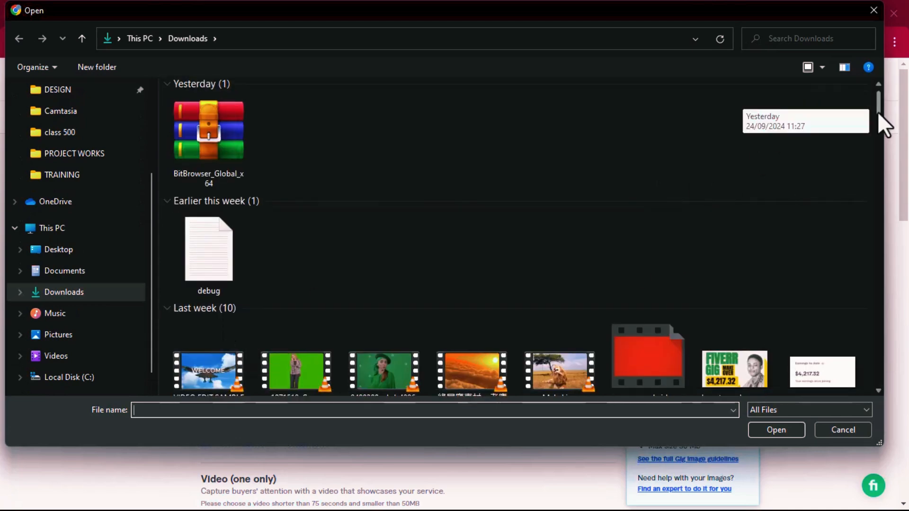
{"action": "scroll", "coordinate": [866, 137], "scroll_direction": "down", "scroll_amount": 3}
{"action": "left_click_drag", "start_coordinate": [873, 119], "coordinate": [880, 152]}
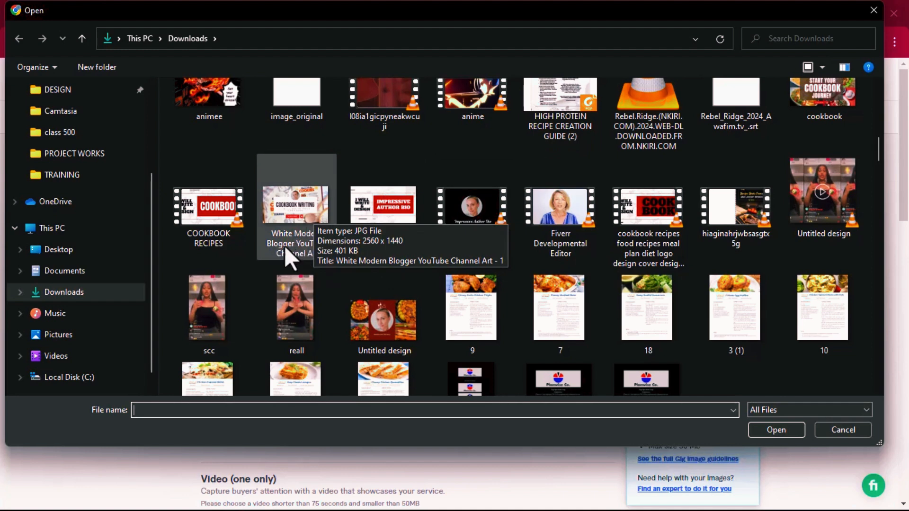
{"action": "double_click", "coordinate": [286, 223]}
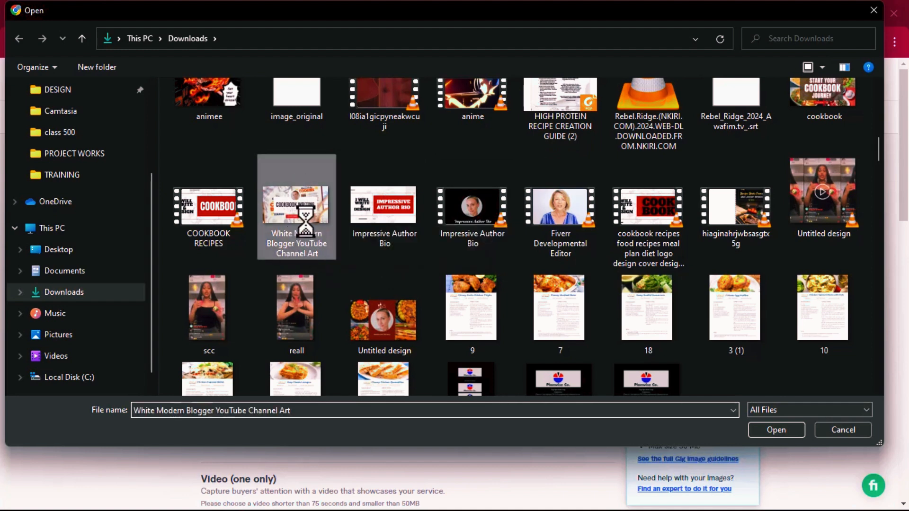
Rename the selected image file as "cookbook, kids smoothies, kids recipes, weaning food"
{"action": "right_click", "coordinate": [306, 220]}
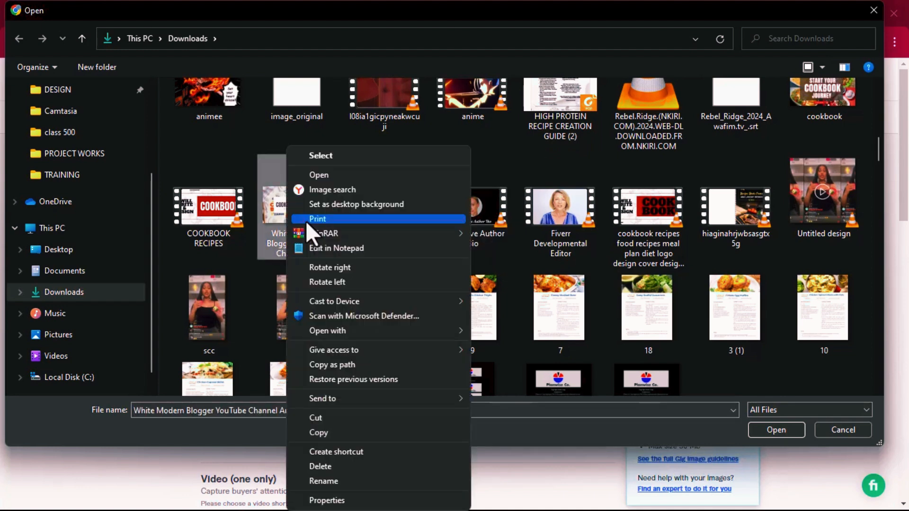
{"action": "left_click", "coordinate": [327, 481]}
{"action": "type", "text": "co"}
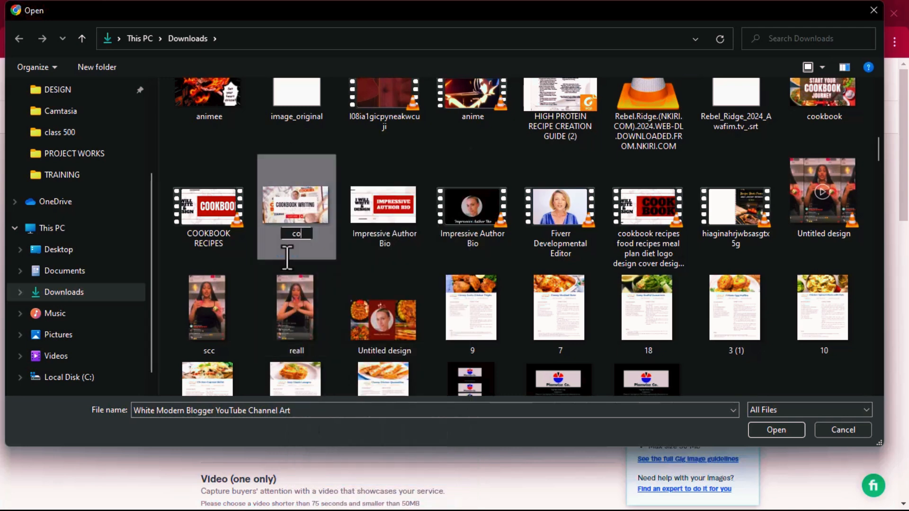
{"action": "type", "text": "okbook"}
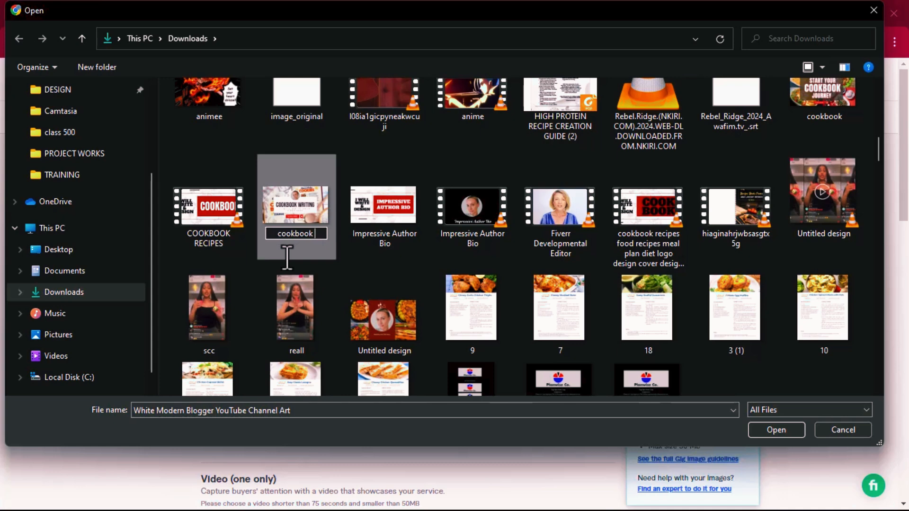
{"action": "type", "text": ", kids smo"}
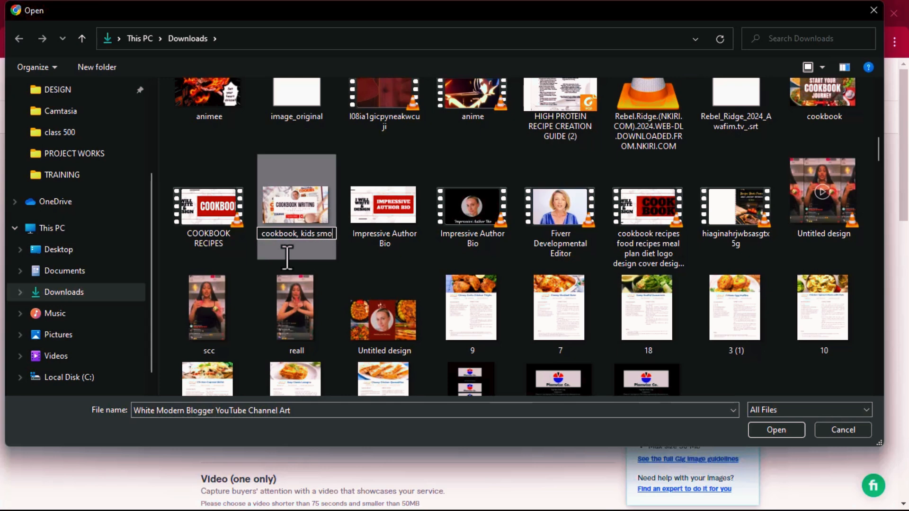
{"action": "type", "text": "othies"}
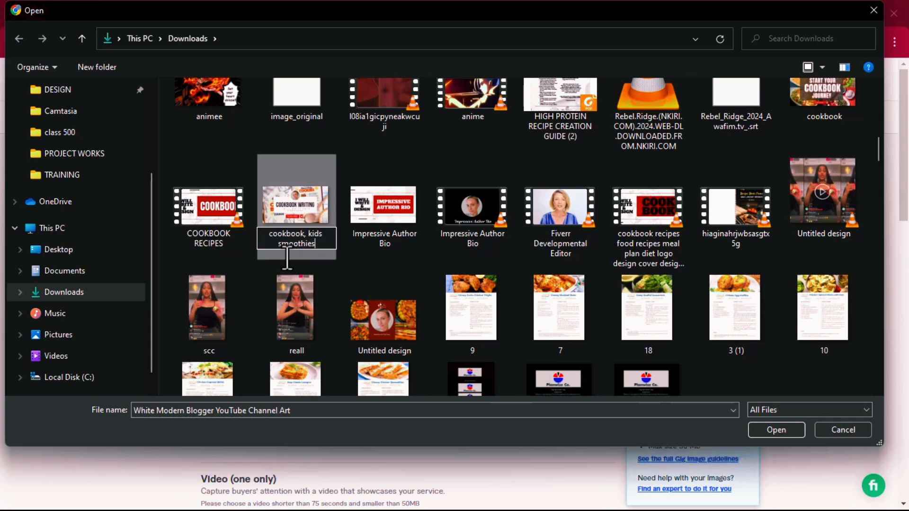
{"action": "type", "text": ", kids recipes, "}
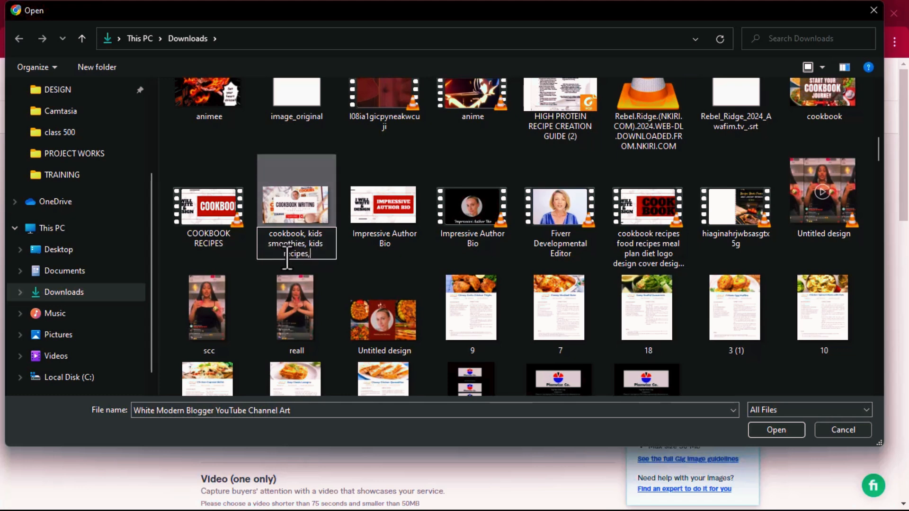
{"action": "type", "text": "weaning food,"}
{"action": "key", "text": "BackSpace"}
{"action": "key", "text": "BackSpace"}
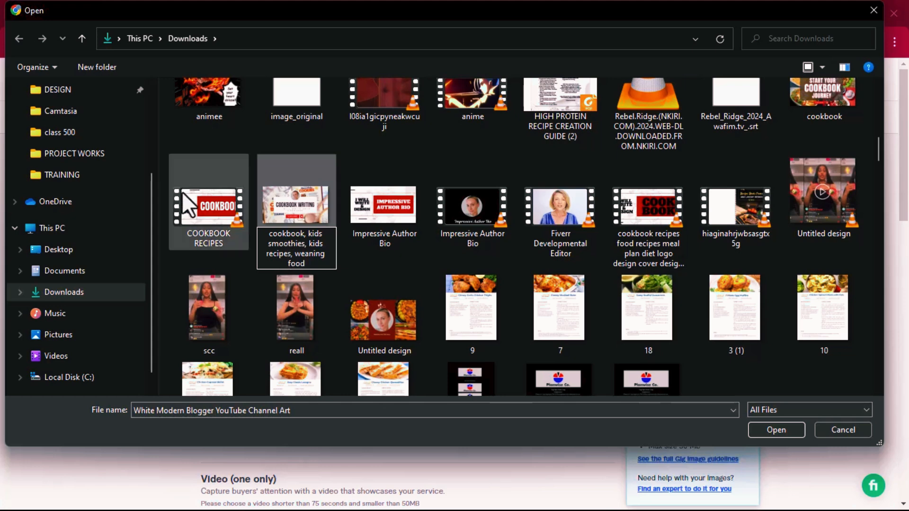
{"action": "key", "text": "Return"}
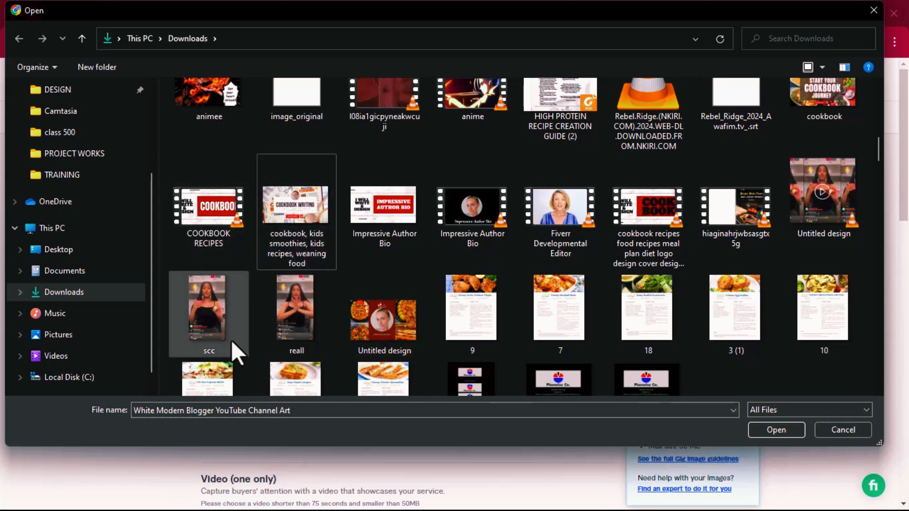
Upload the renamed cookbook image as the first picture in the gig gallery
{"action": "left_click", "coordinate": [311, 209]}
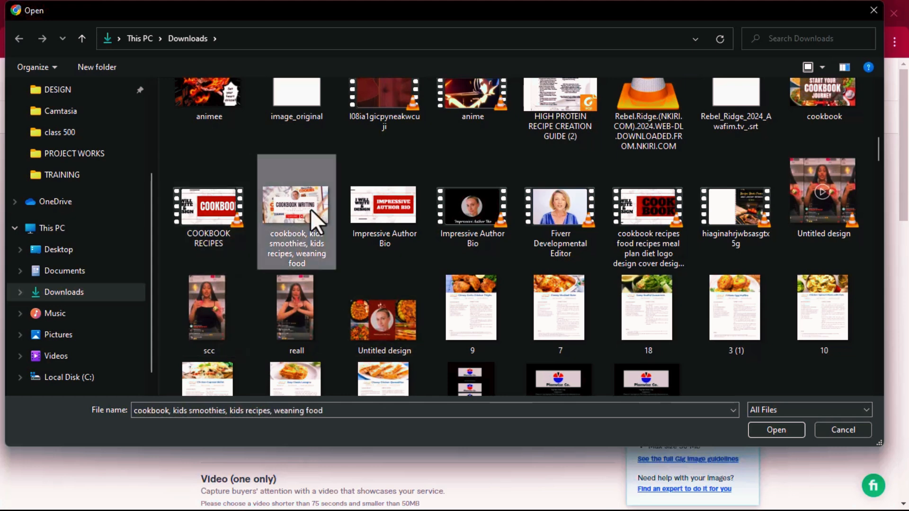
{"action": "left_click", "coordinate": [777, 430]}
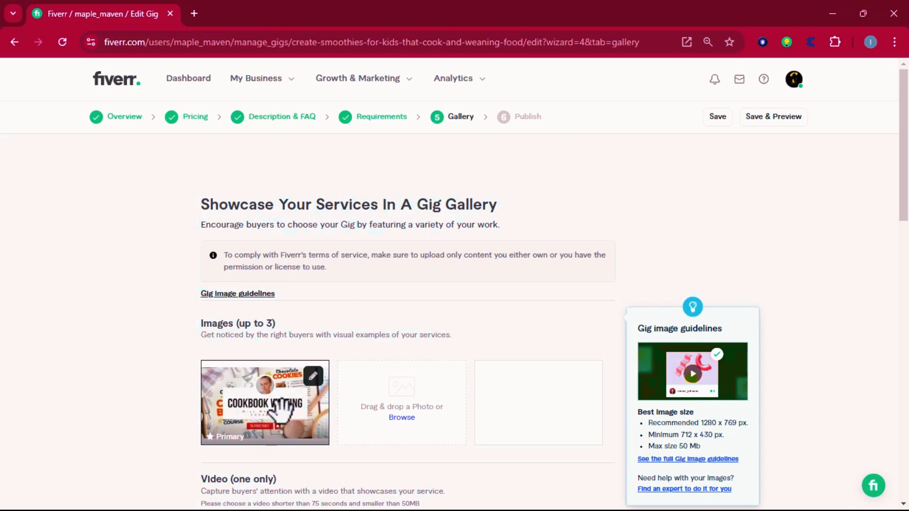
Save the gallery with only the primary image, without a video or documents, and publish the gig
{"action": "left_click_drag", "start_coordinate": [907, 142], "coordinate": [902, 232]}
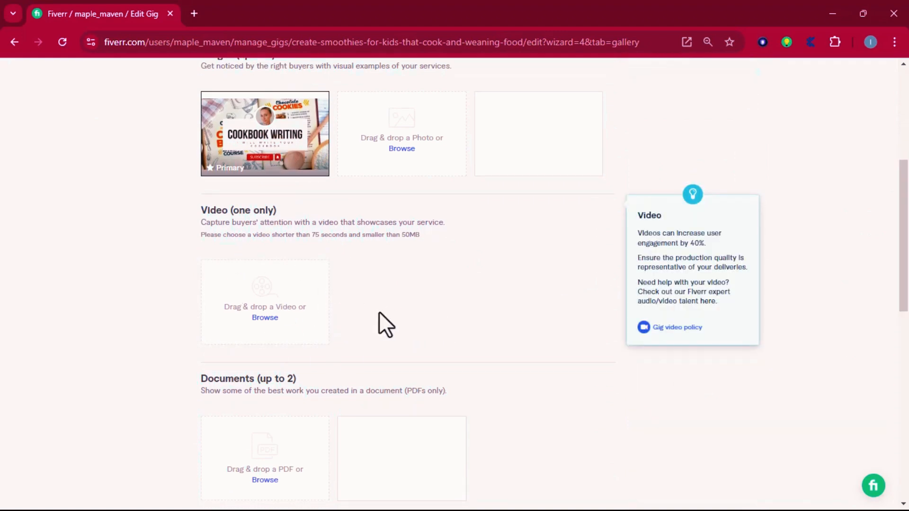
{"action": "mouse_move", "coordinate": [905, 247]}
{"action": "left_mouse_down"}
{"action": "mouse_move", "coordinate": [905, 265]}
{"action": "mouse_move", "coordinate": [902, 239]}
{"action": "left_mouse_up"}
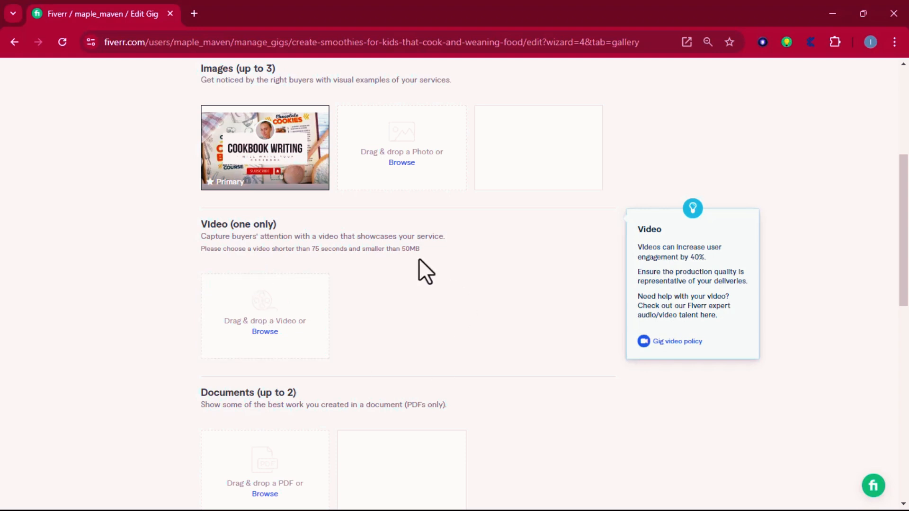
{"action": "left_click_drag", "start_coordinate": [895, 219], "coordinate": [845, 261]}
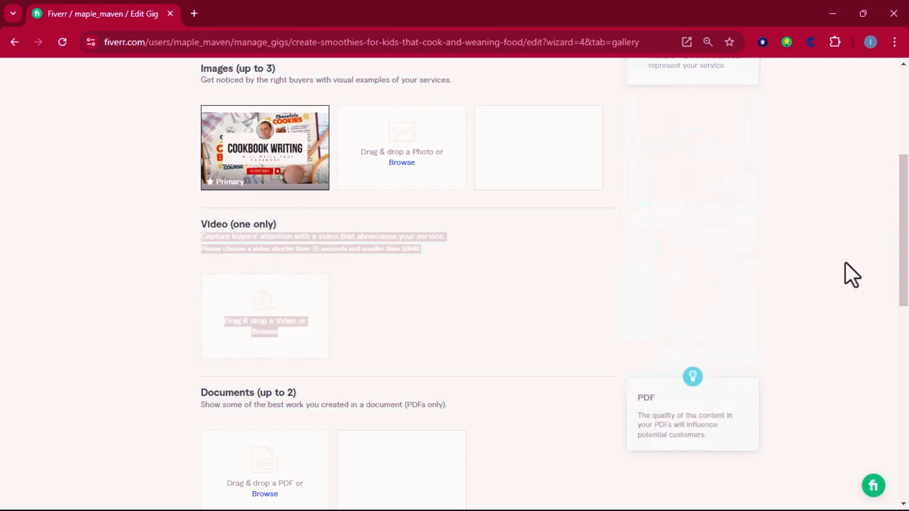
{"action": "left_click", "coordinate": [866, 256]}
{"action": "left_click_drag", "start_coordinate": [907, 233], "coordinate": [908, 341]}
{"action": "left_click", "coordinate": [584, 311]}
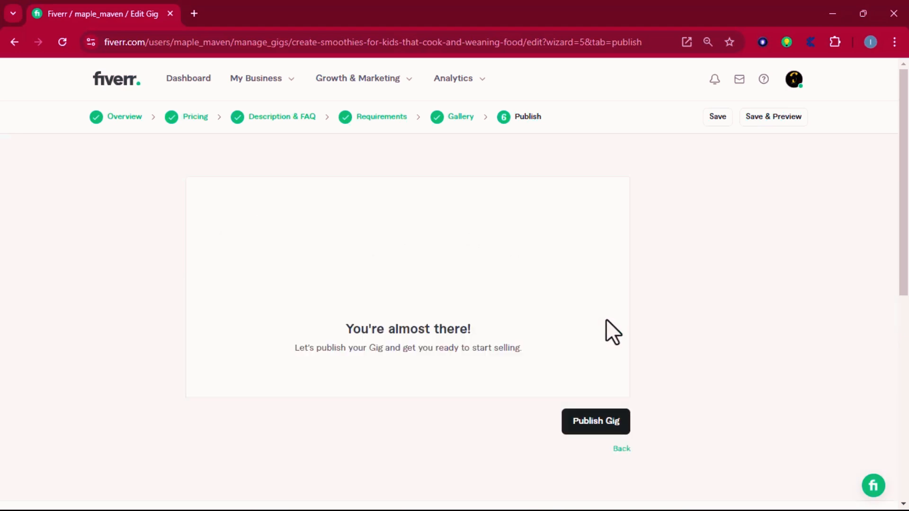
{"action": "left_click", "coordinate": [593, 428]}
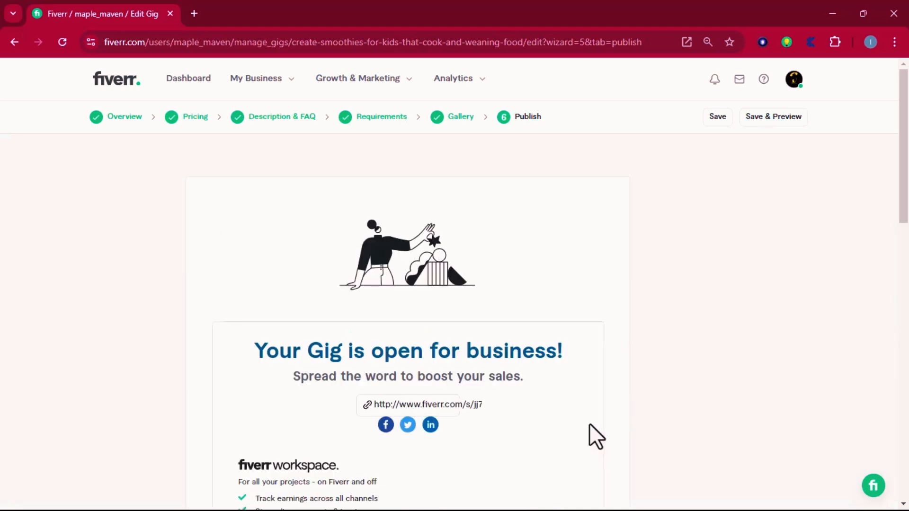
{"action": "scroll", "coordinate": [631, 325], "scroll_direction": "down", "scroll_amount": 15}
{"action": "scroll", "coordinate": [647, 280], "scroll_direction": "up", "scroll_amount": 12}
{"action": "scroll", "coordinate": [667, 244], "scroll_direction": "up", "scroll_amount": 3}
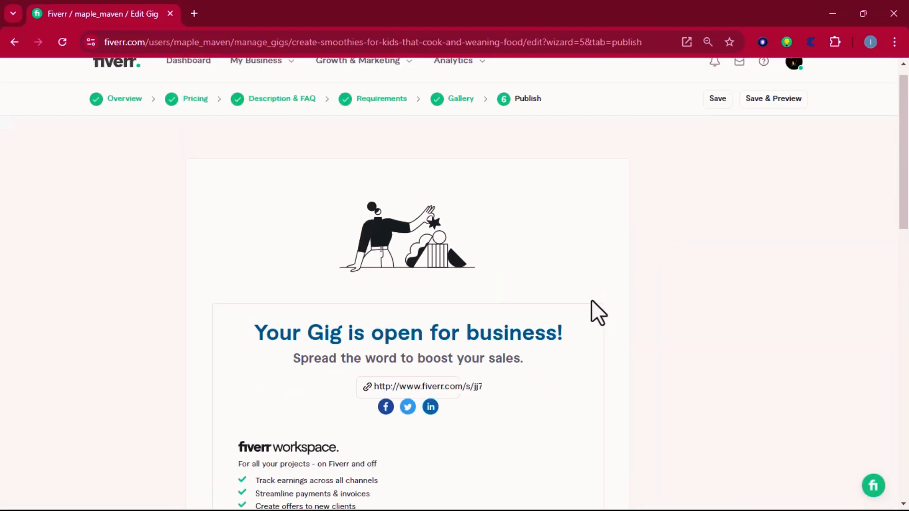
{"action": "scroll", "coordinate": [615, 367], "scroll_direction": "down", "scroll_amount": 15}
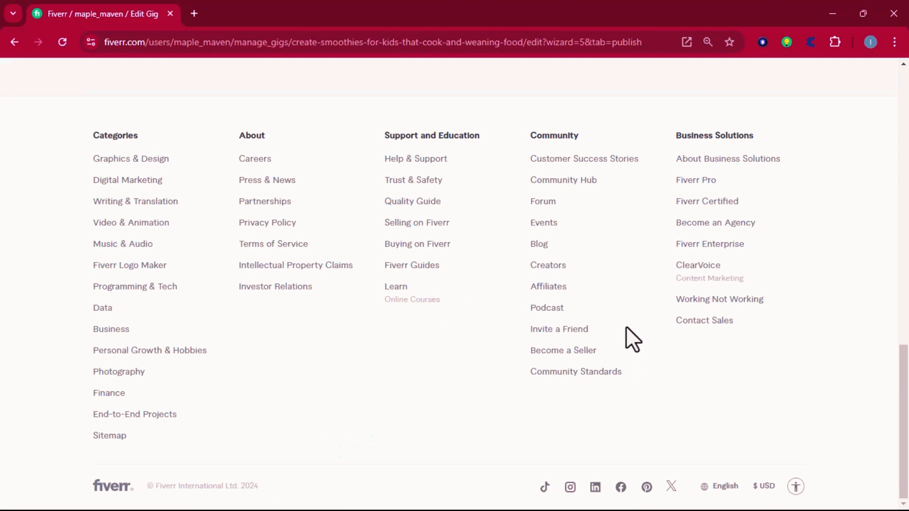
Finish publishing, return to the gigs list and open the kids smoothies and weaning food gig to review its public page
{"action": "scroll", "coordinate": [627, 331], "scroll_direction": "up", "scroll_amount": 5}
{"action": "left_click", "coordinate": [587, 377]}
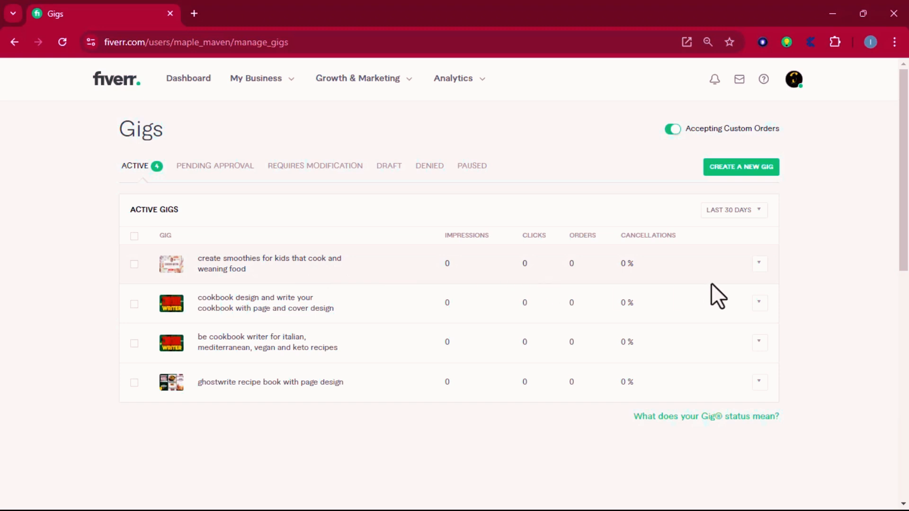
{"action": "left_click", "coordinate": [758, 265]}
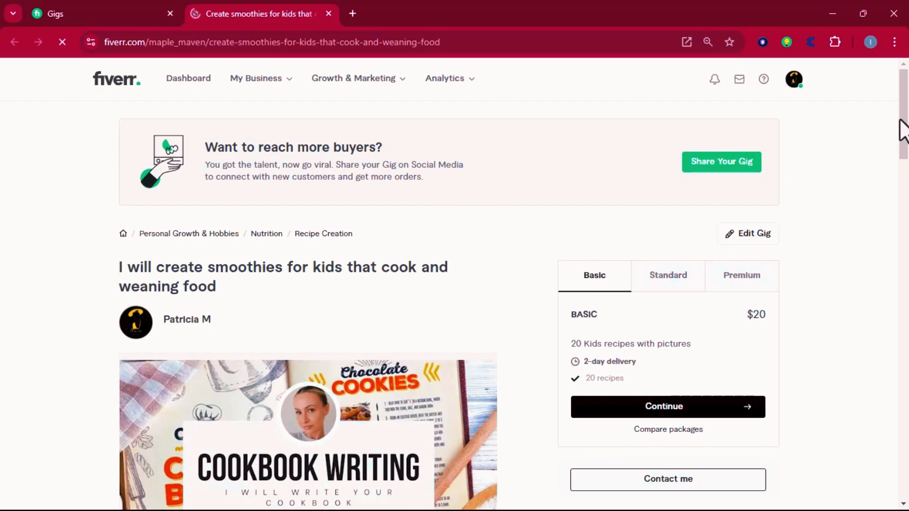
{"action": "scroll", "coordinate": [905, 135], "scroll_direction": "down", "scroll_amount": 3}
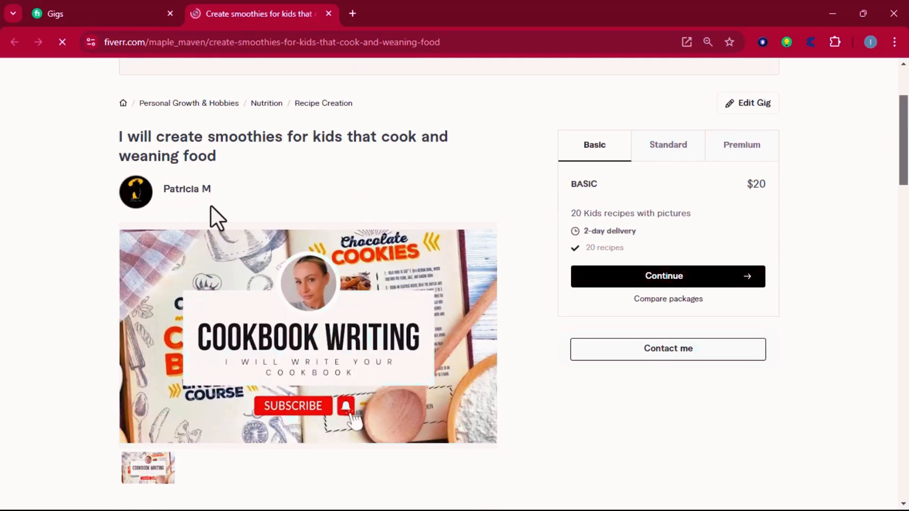
{"action": "scroll", "coordinate": [905, 223], "scroll_direction": "down", "scroll_amount": 9}
{"action": "left_click_drag", "start_coordinate": [901, 223], "coordinate": [884, 101]}
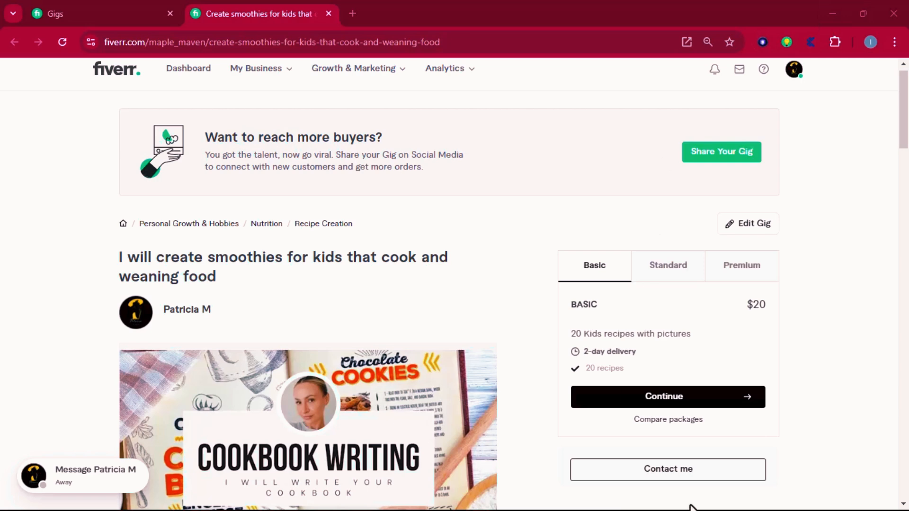
Switch to the incognito browser window and examine the competing gigs in the KIDS RECIPES search results
{"action": "key", "text": "super"}
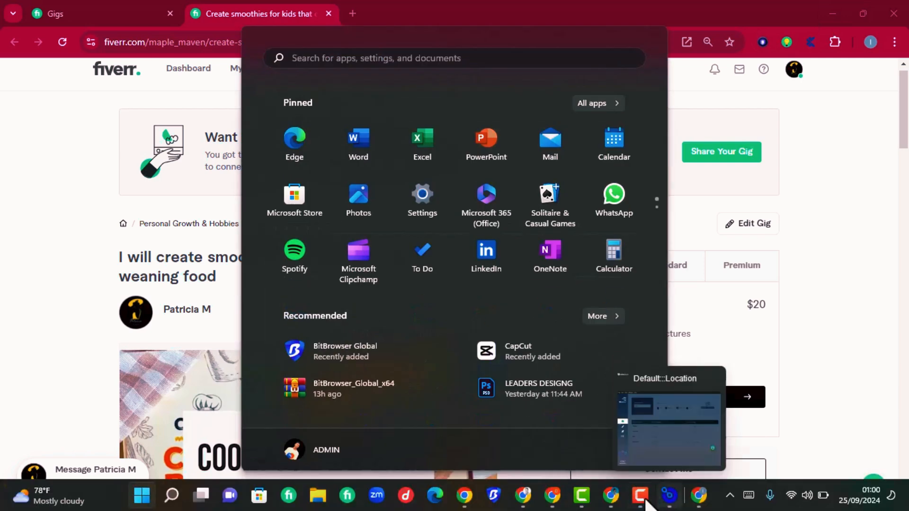
{"action": "mouse_move", "coordinate": [705, 499]}
{"action": "left_click", "coordinate": [753, 436]}
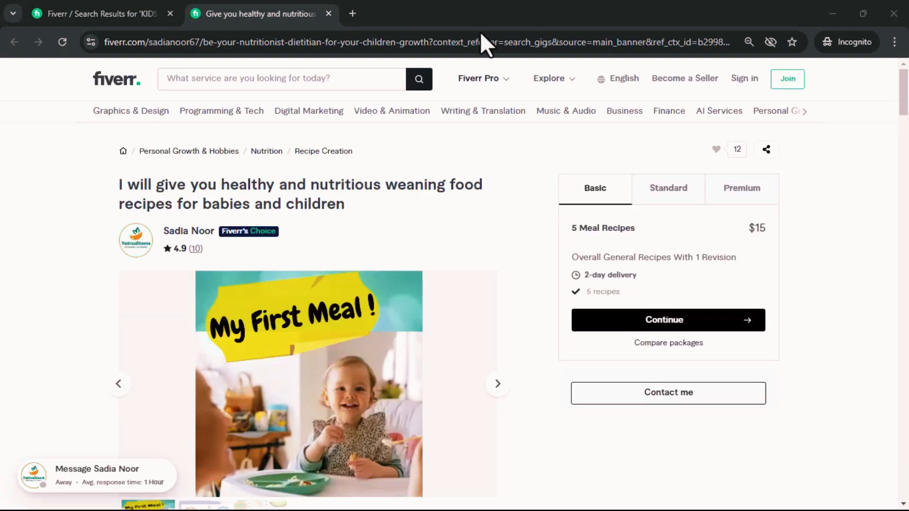
{"action": "left_click", "coordinate": [106, 13]}
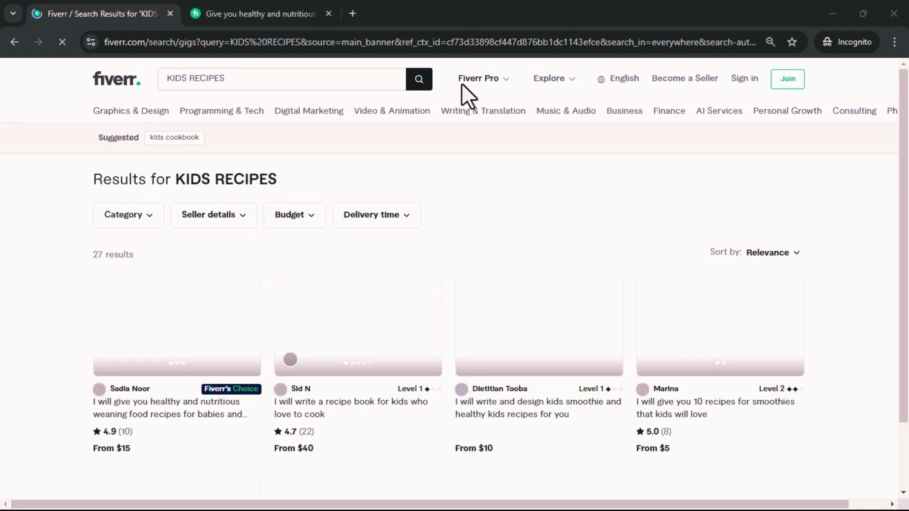
{"action": "left_click_drag", "start_coordinate": [230, 79], "coordinate": [167, 78]}
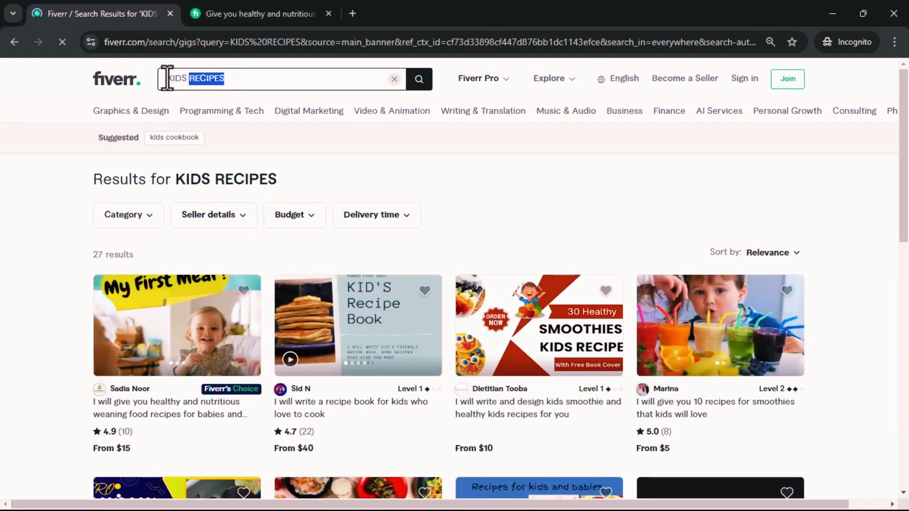
{"action": "triple_click", "coordinate": [214, 78]}
{"action": "left_click", "coordinate": [215, 78]}
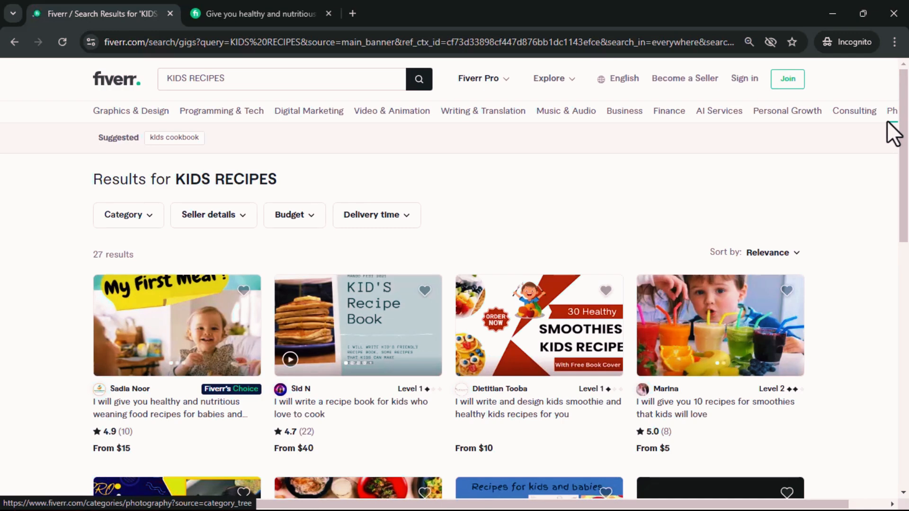
{"action": "left_click_drag", "start_coordinate": [903, 142], "coordinate": [905, 264]}
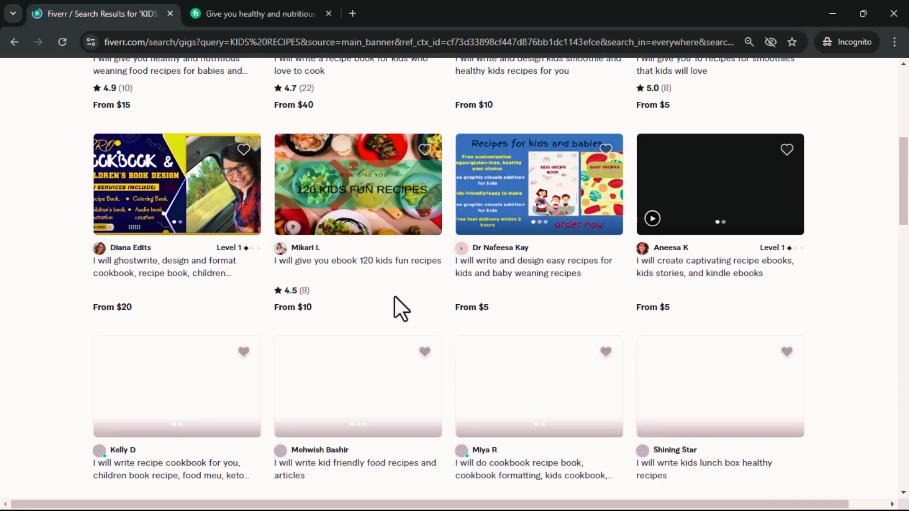
{"action": "left_click_drag", "start_coordinate": [903, 174], "coordinate": [908, 117]}
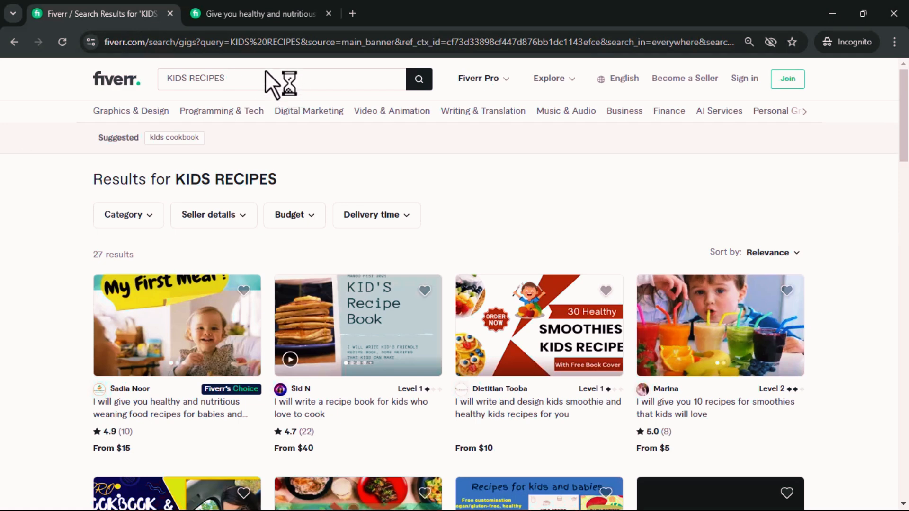
Search Fiverr for "KIDS smoothies"
{"action": "left_click", "coordinate": [242, 80]}
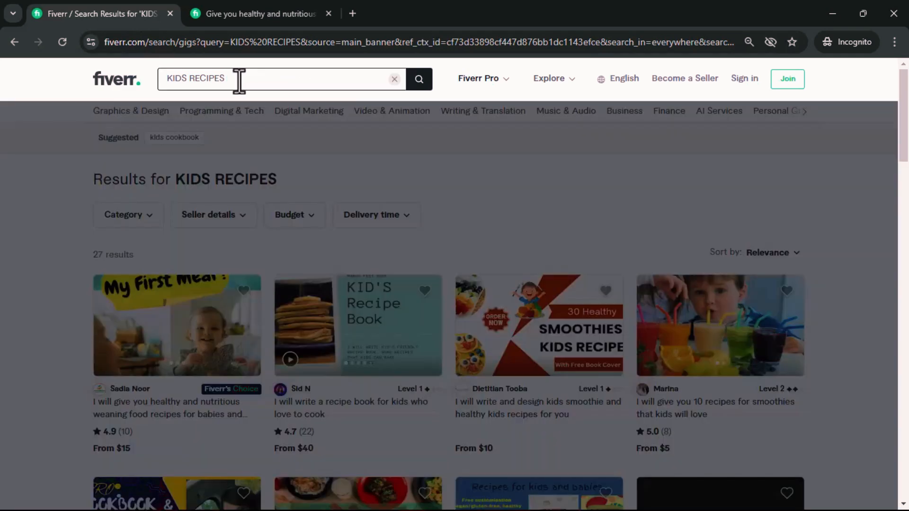
{"action": "key", "text": "BackSpace"}
{"action": "key", "text": "BackSpace"}
{"action": "key", "text": "BackSpace"}
{"action": "key", "text": "BackSpace"}
{"action": "key", "text": "BackSpace"}
{"action": "key", "text": "BackSpace"}
{"action": "type", "text": "smoothies"}
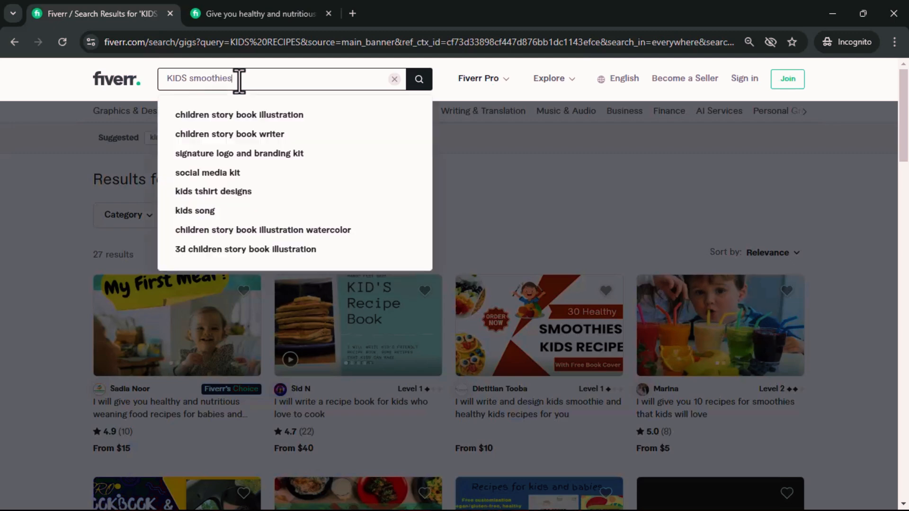
{"action": "key", "text": "Return"}
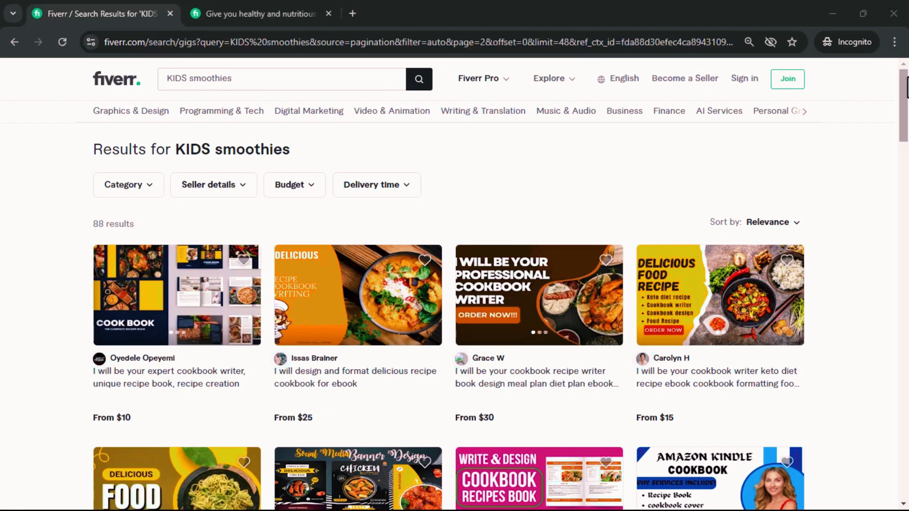
Look through page 2 of the KIDS smoothies gigs, return to page 1 and check the result count
{"action": "left_click_drag", "start_coordinate": [905, 104], "coordinate": [906, 400]}
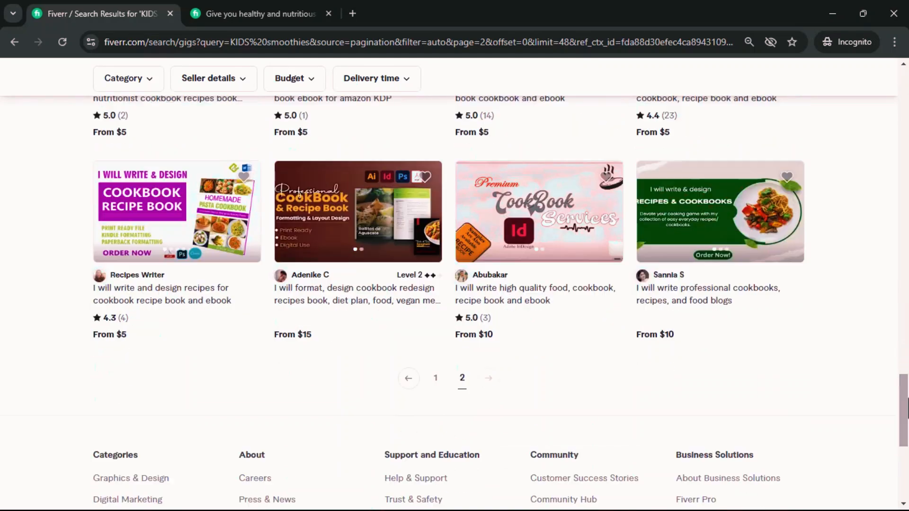
{"action": "left_click", "coordinate": [439, 397]}
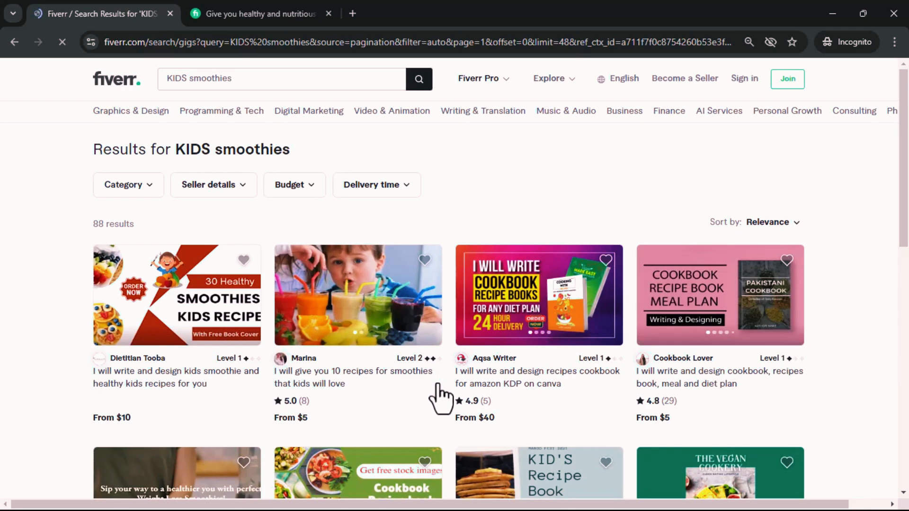
{"action": "mouse_move", "coordinate": [903, 111]}
{"action": "left_mouse_down"}
{"action": "mouse_move", "coordinate": [901, 258]}
{"action": "mouse_move", "coordinate": [901, 111]}
{"action": "left_mouse_up"}
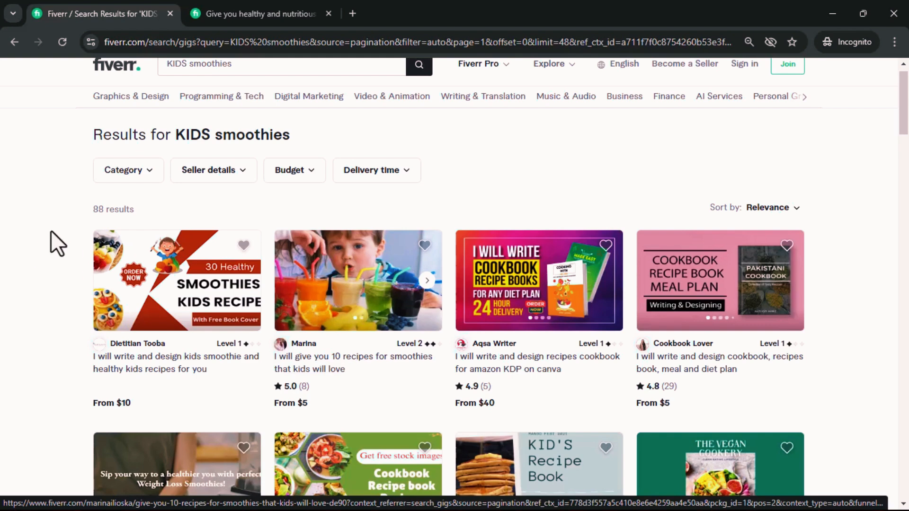
{"action": "left_click_drag", "start_coordinate": [85, 204], "coordinate": [152, 204]}
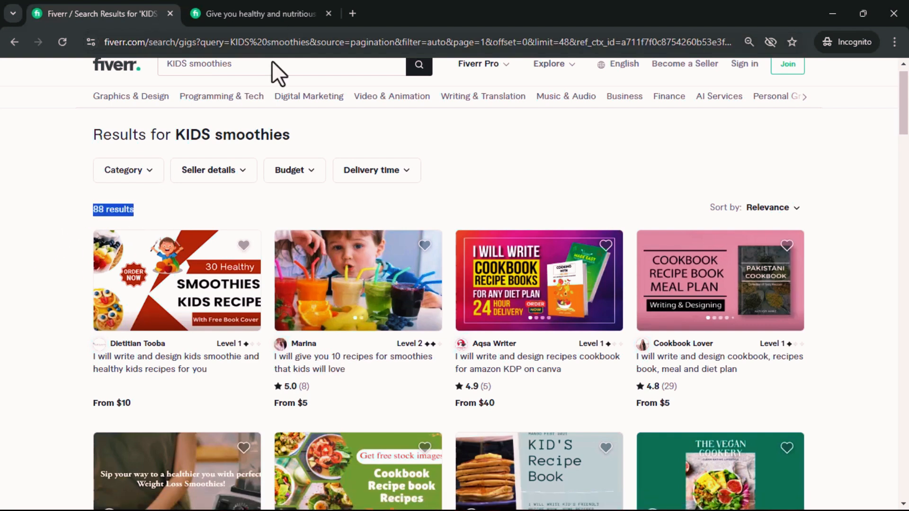
{"action": "left_click", "coordinate": [101, 211]}
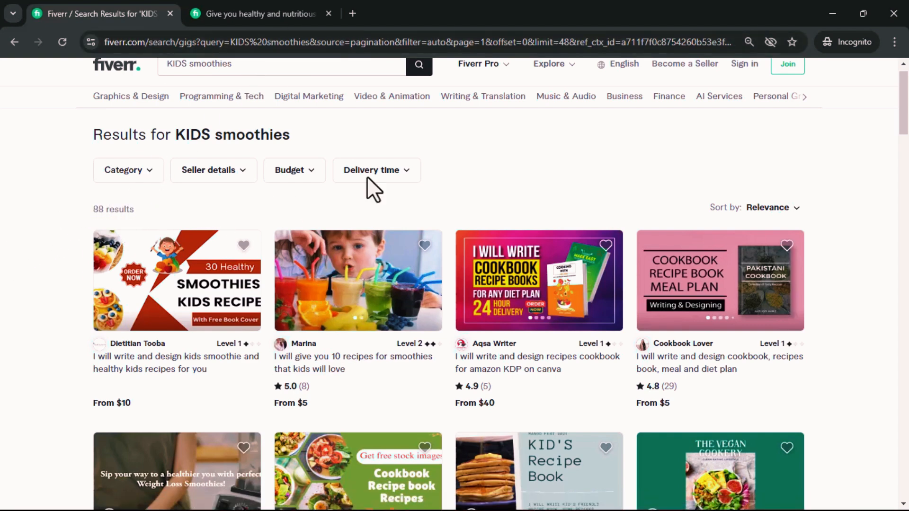
Search Fiverr again for "KIDS recipes"
{"action": "scroll", "coordinate": [474, 156], "scroll_direction": "up", "scroll_amount": 1}
{"action": "left_click", "coordinate": [237, 80]}
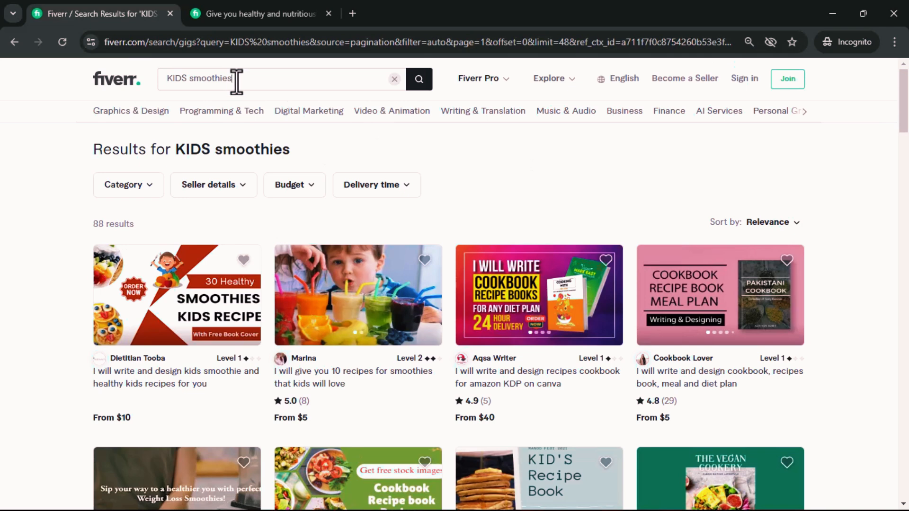
{"action": "key", "text": "BackSpace"}
{"action": "key", "text": "BackSpace"}
{"action": "key", "text": "BackSpace"}
{"action": "key", "text": "BackSpace"}
{"action": "key", "text": "BackSpace"}
{"action": "key", "text": "BackSpace"}
{"action": "key", "text": "BackSpace"}
{"action": "key", "text": "BackSpace"}
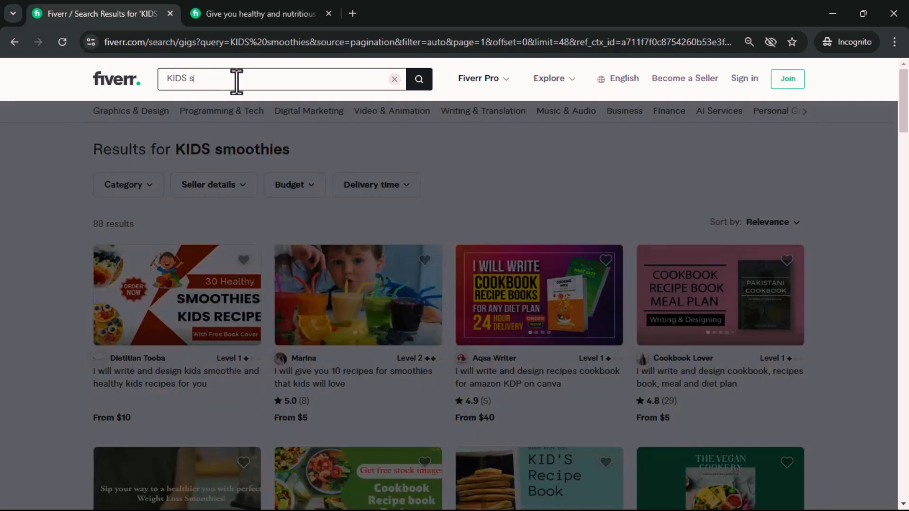
{"action": "key", "text": "BackSpace"}
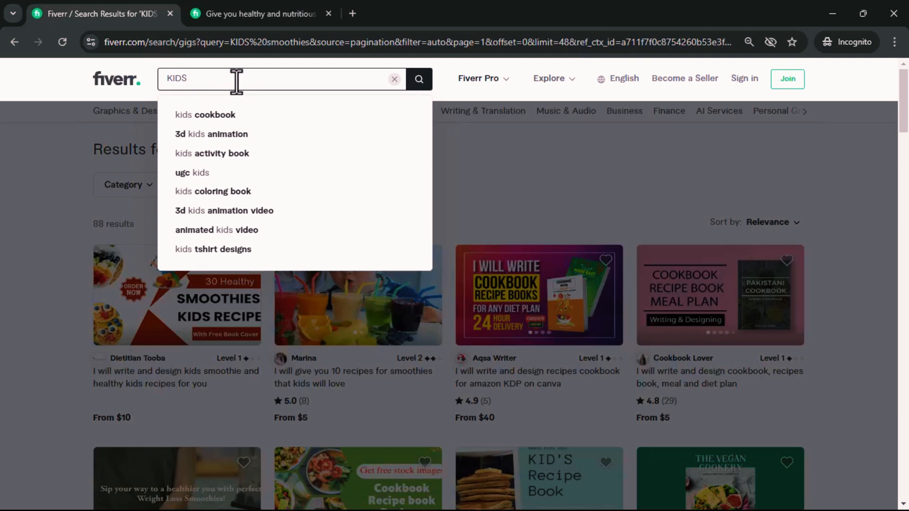
{"action": "type", "text": "recipes"}
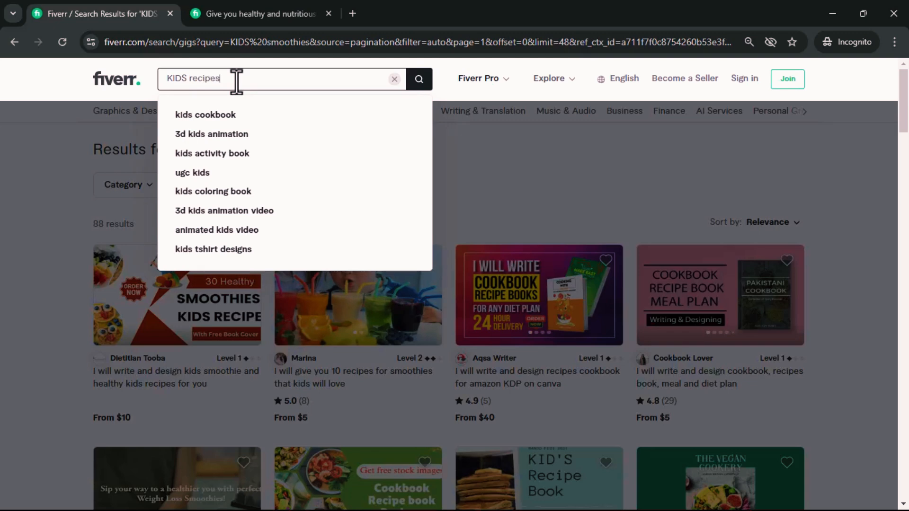
{"action": "key", "text": "Return"}
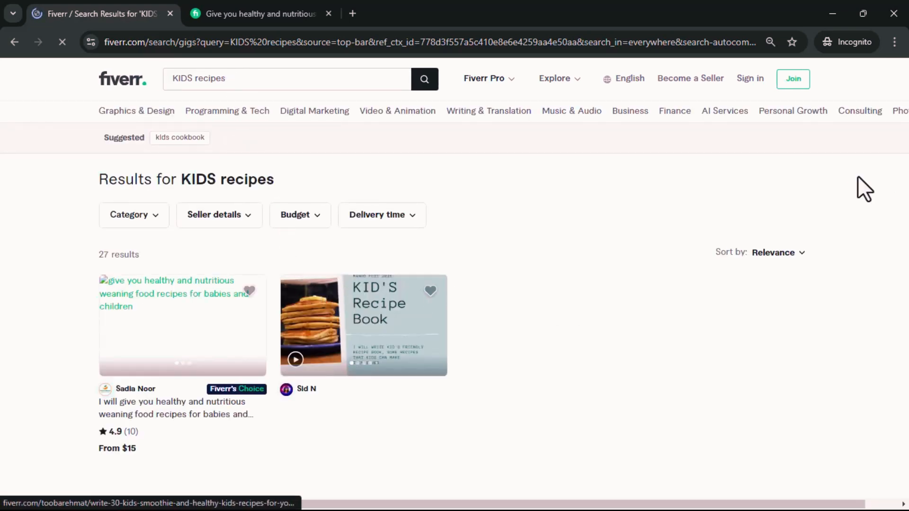
Browse the KIDS recipes gigs to compare their sellers, thumbnails, titles and starting prices
{"action": "left_click_drag", "start_coordinate": [907, 108], "coordinate": [907, 259]}
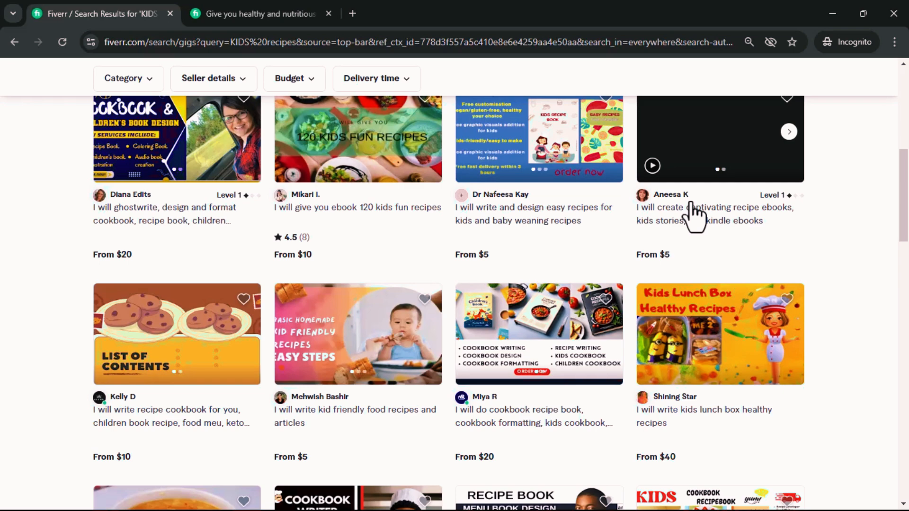
{"action": "left_click_drag", "start_coordinate": [907, 206], "coordinate": [907, 275]}
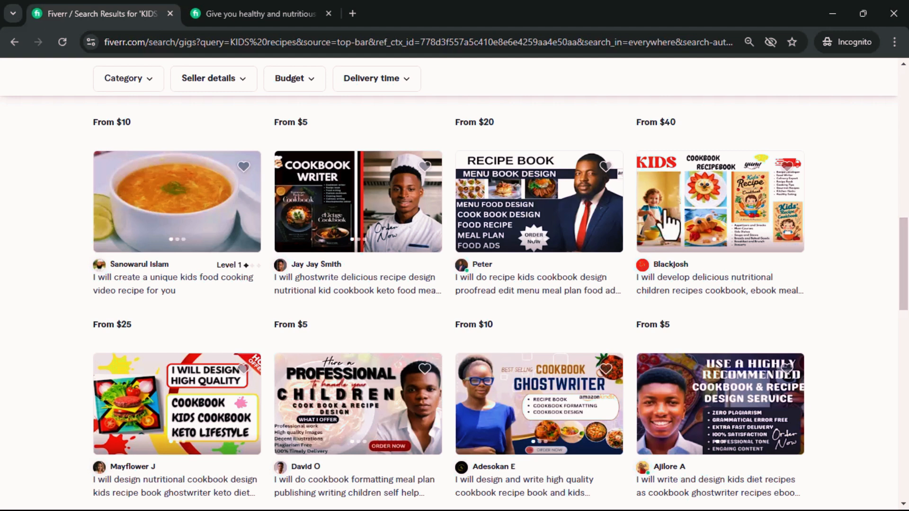
{"action": "left_click_drag", "start_coordinate": [904, 244], "coordinate": [894, 83]}
{"action": "scroll", "coordinate": [543, 218], "scroll_direction": "up", "scroll_amount": 1}
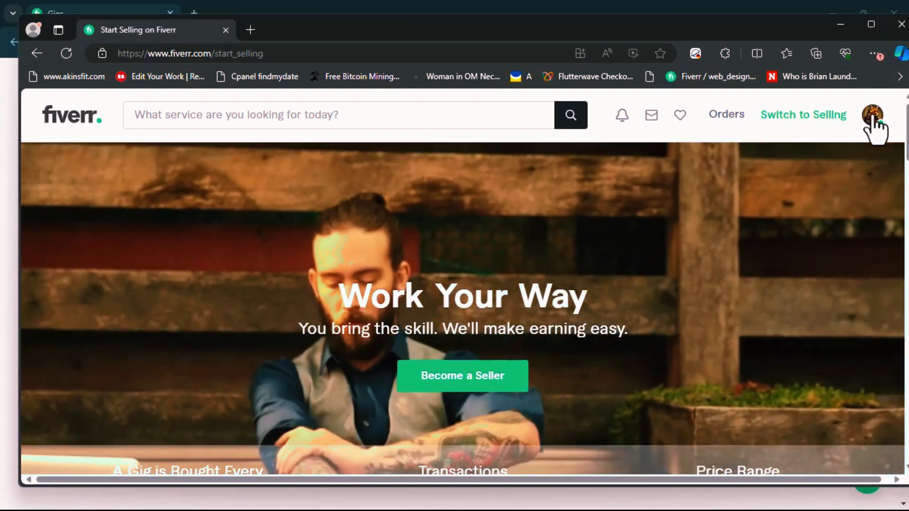
In the other Fiverr account, open the seller dashboard and its gigs list to review impressions, clicks and orders
{"action": "left_click", "coordinate": [873, 119]}
{"action": "left_click", "coordinate": [788, 183]}
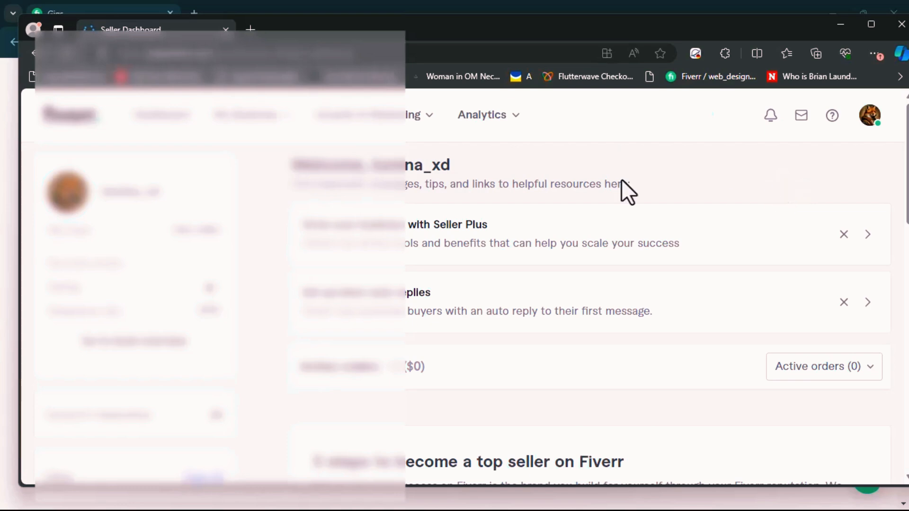
{"action": "left_click", "coordinate": [258, 125]}
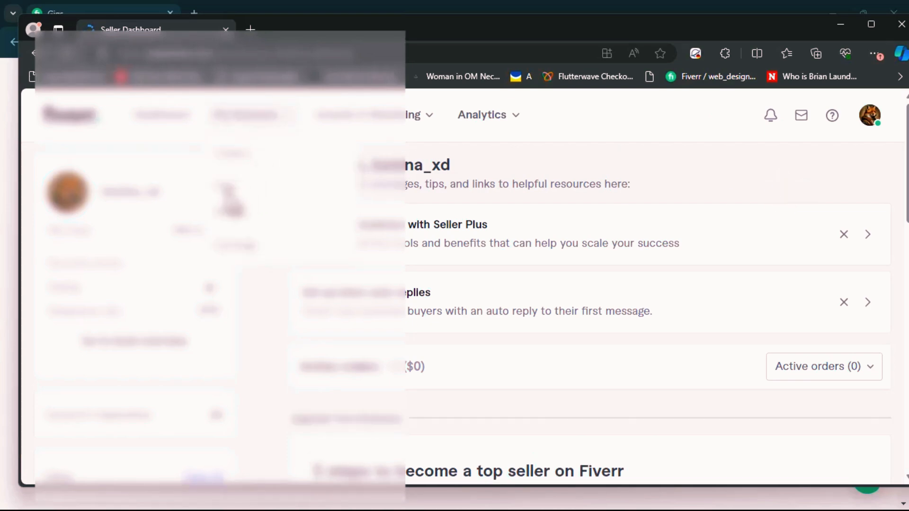
{"action": "left_click", "coordinate": [229, 194]}
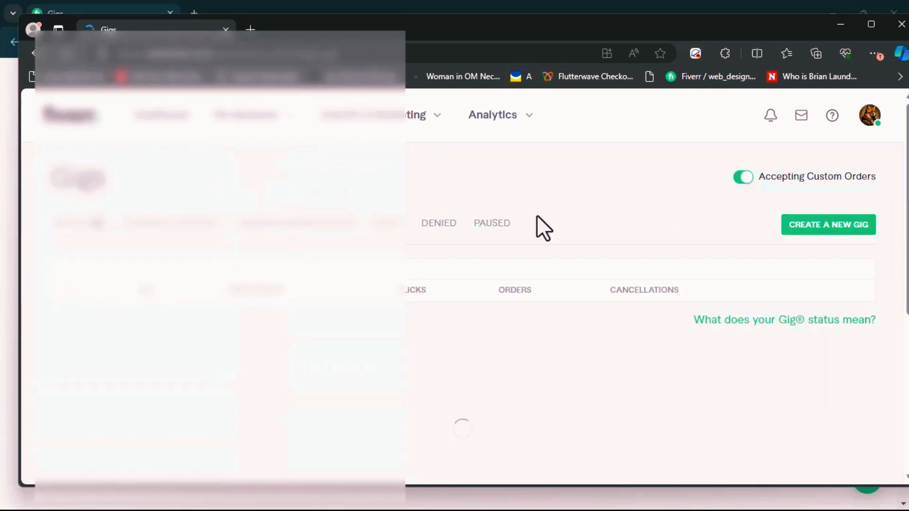
{"action": "left_click_drag", "start_coordinate": [905, 156], "coordinate": [898, 227]}
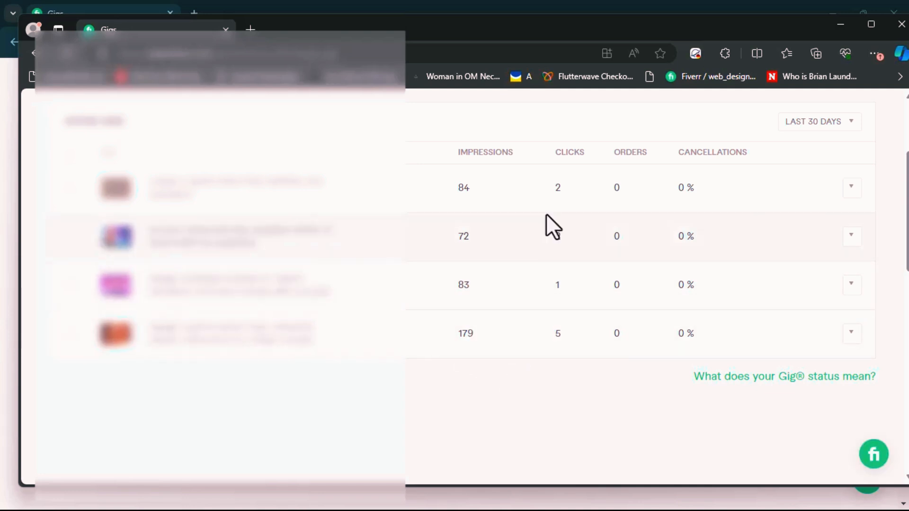
{"action": "scroll", "coordinate": [474, 222], "scroll_direction": "up", "scroll_amount": 3}
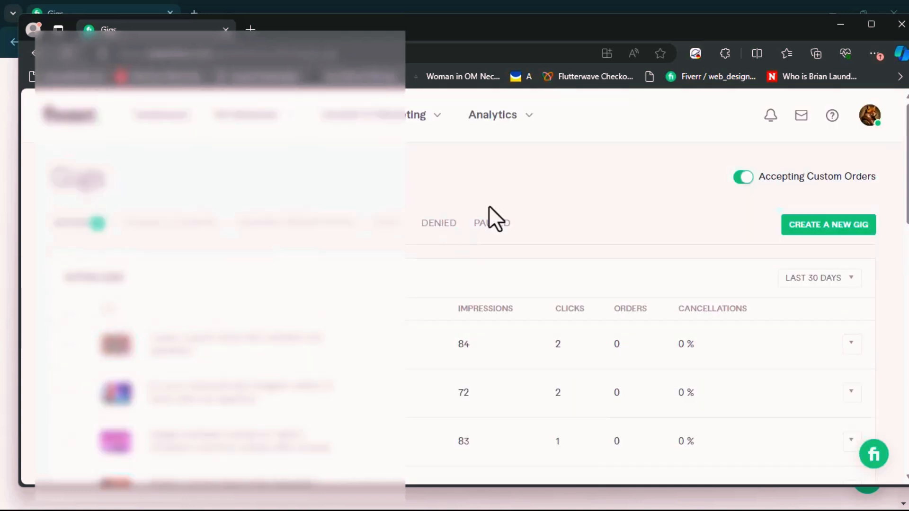
Open the account's inbox preview, look through the received messages and close it
{"action": "left_click", "coordinate": [803, 118]}
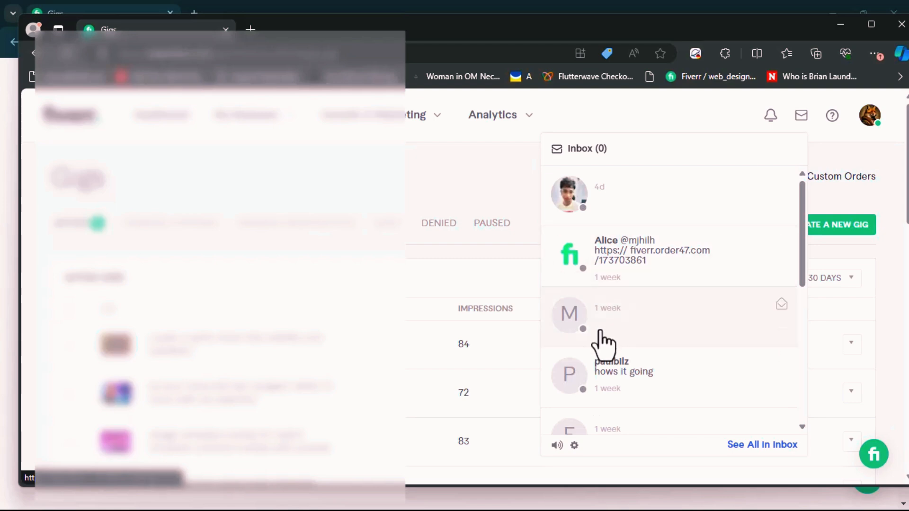
{"action": "left_click_drag", "start_coordinate": [807, 203], "coordinate": [791, 420]}
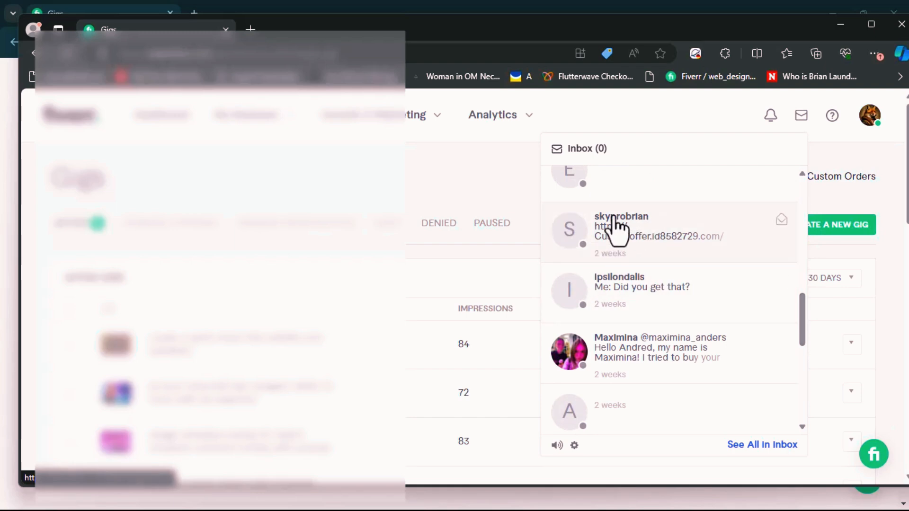
{"action": "scroll", "coordinate": [645, 260], "scroll_direction": "up", "scroll_amount": 8}
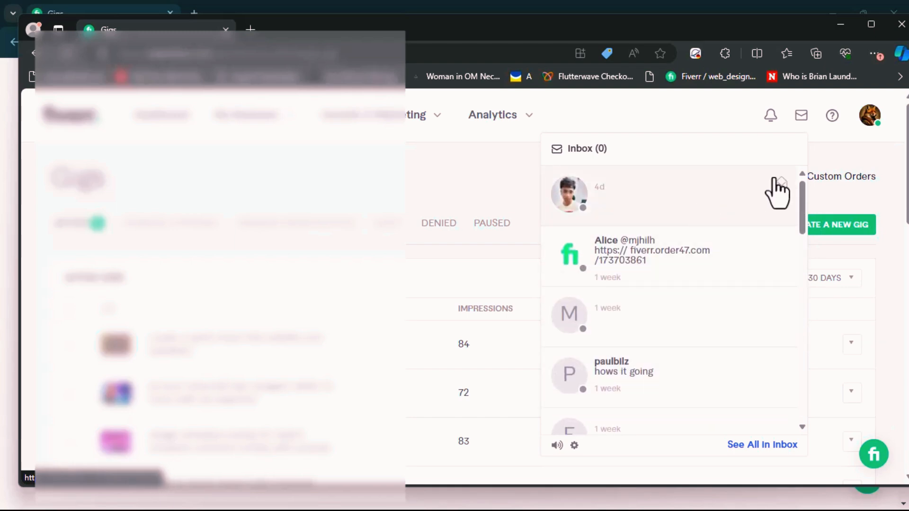
{"action": "mouse_move", "coordinate": [803, 216]}
{"action": "left_mouse_down"}
{"action": "mouse_move", "coordinate": [802, 256]}
{"action": "mouse_move", "coordinate": [803, 200]}
{"action": "left_mouse_up"}
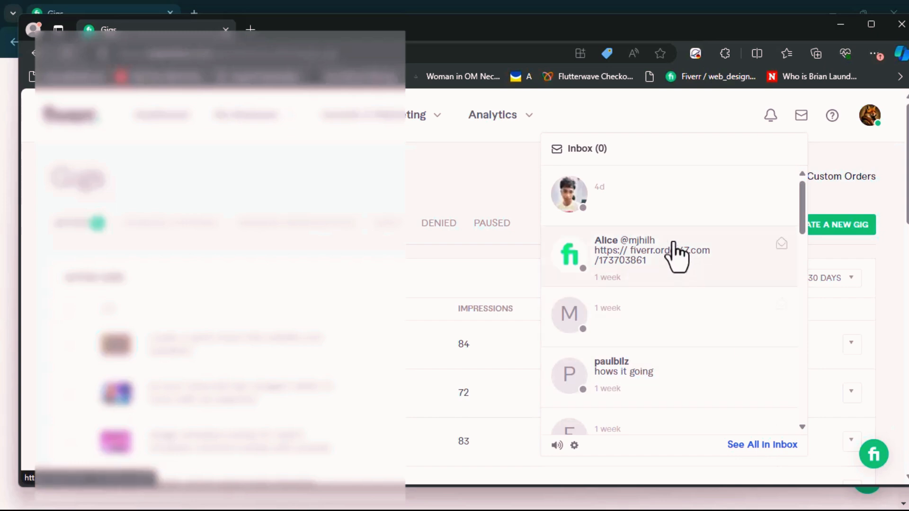
{"action": "left_click", "coordinate": [434, 157]}
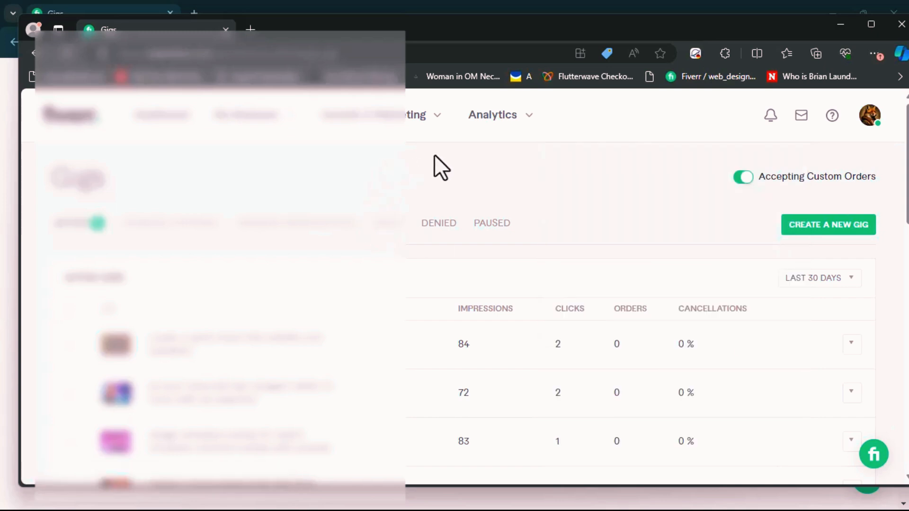